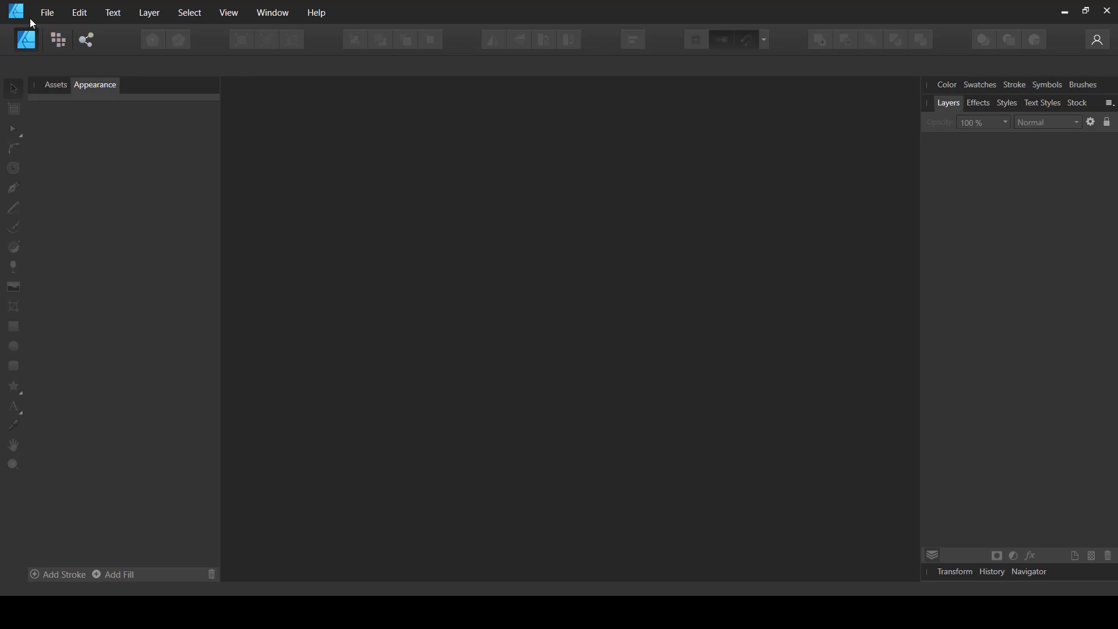
# - Create a new 1200 × 1200 pt document at 300 DPI with points as the document units
pyautogui.click(46, 13)
pyautogui.click(33, 43)
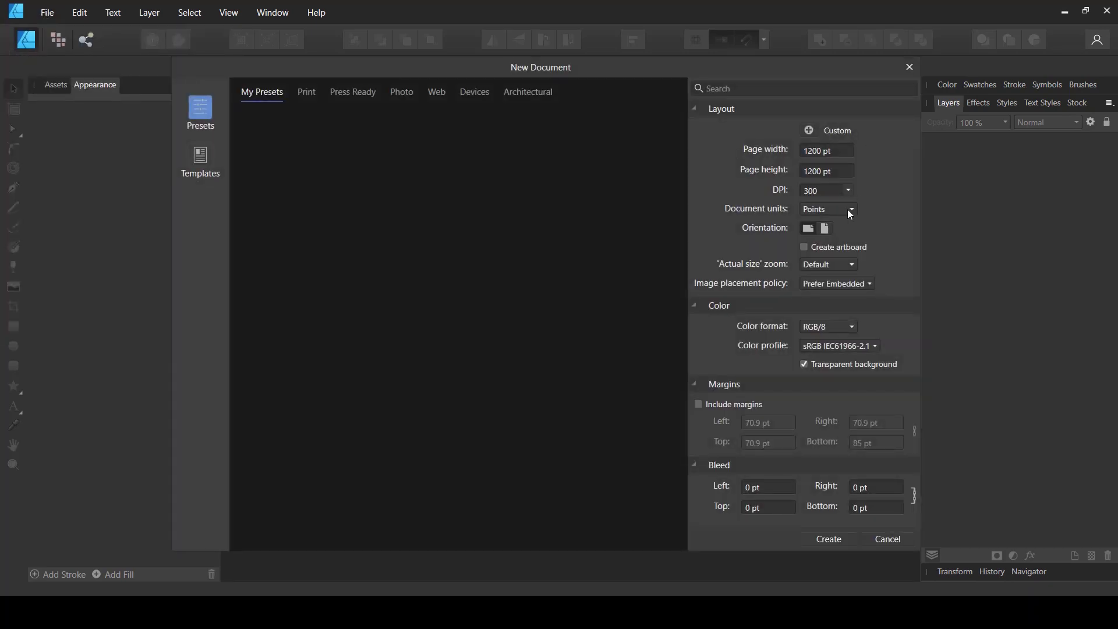
pyautogui.click(845, 210)
pyautogui.click(884, 208)
pyautogui.click(832, 542)
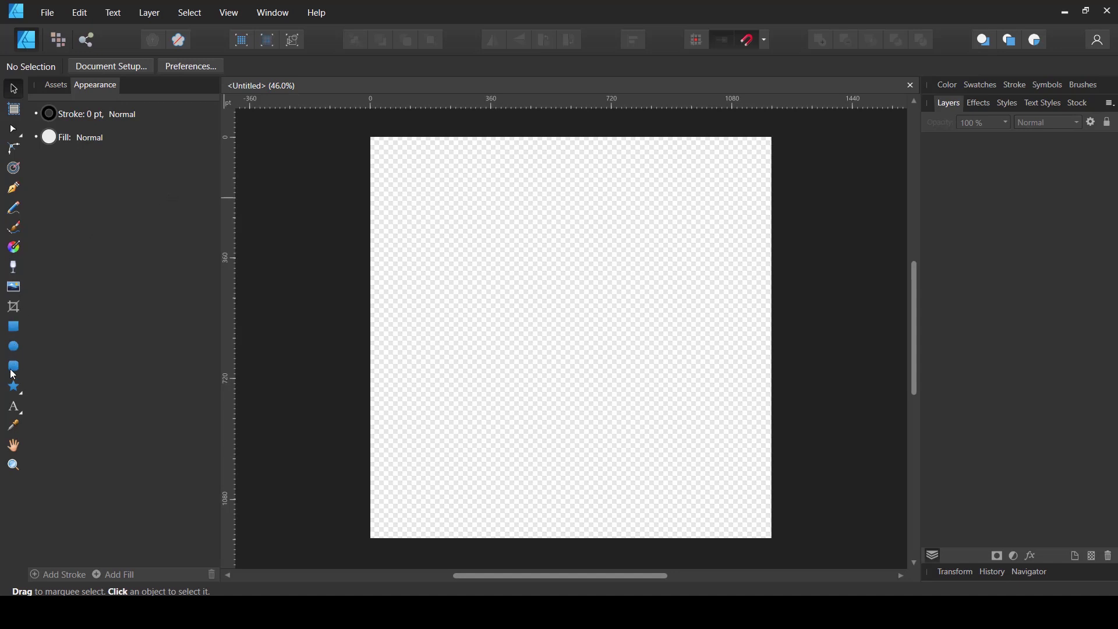
# - Draw a five-pointed star about 955 pt wide on the page with the Star Tool
pyautogui.click(18, 400)
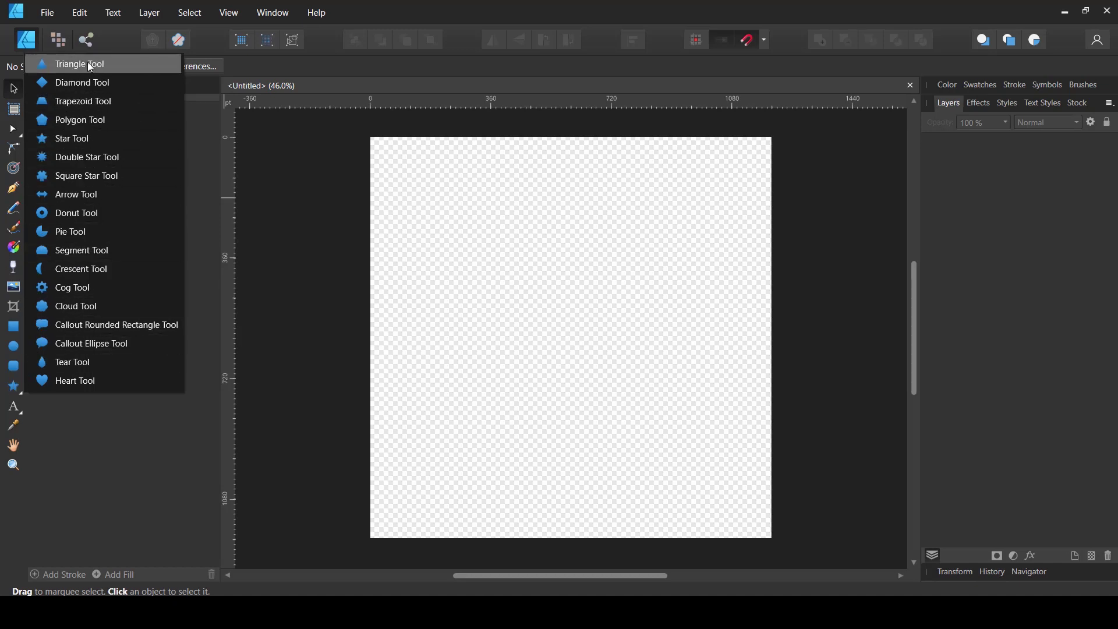
pyautogui.click(79, 140)
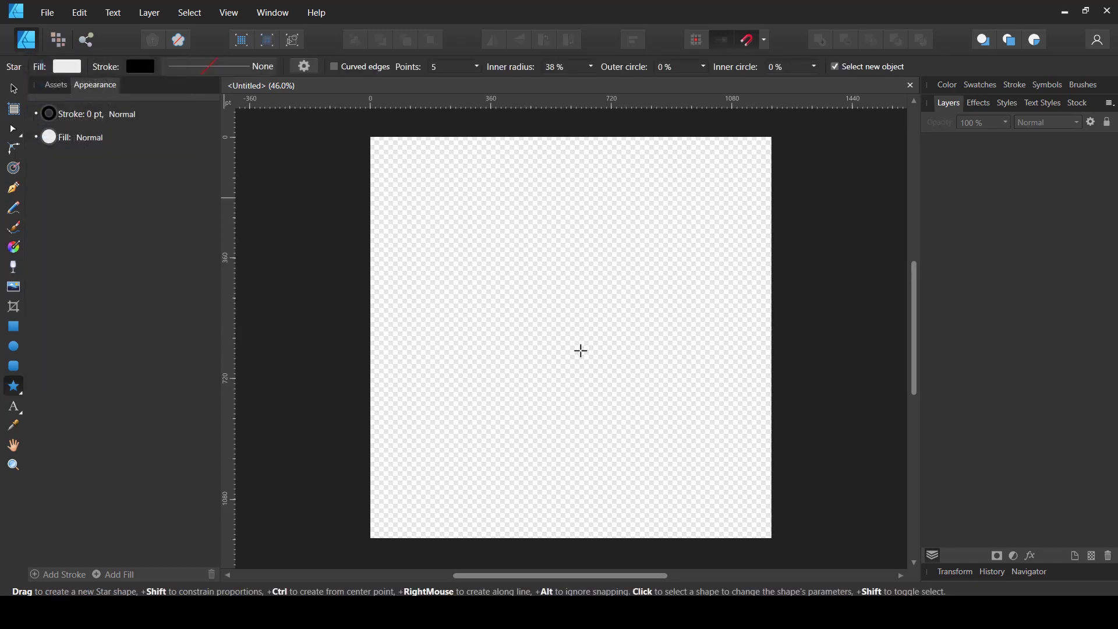
pyautogui.moveTo(421, 177); pyautogui.dragTo(741, 507)
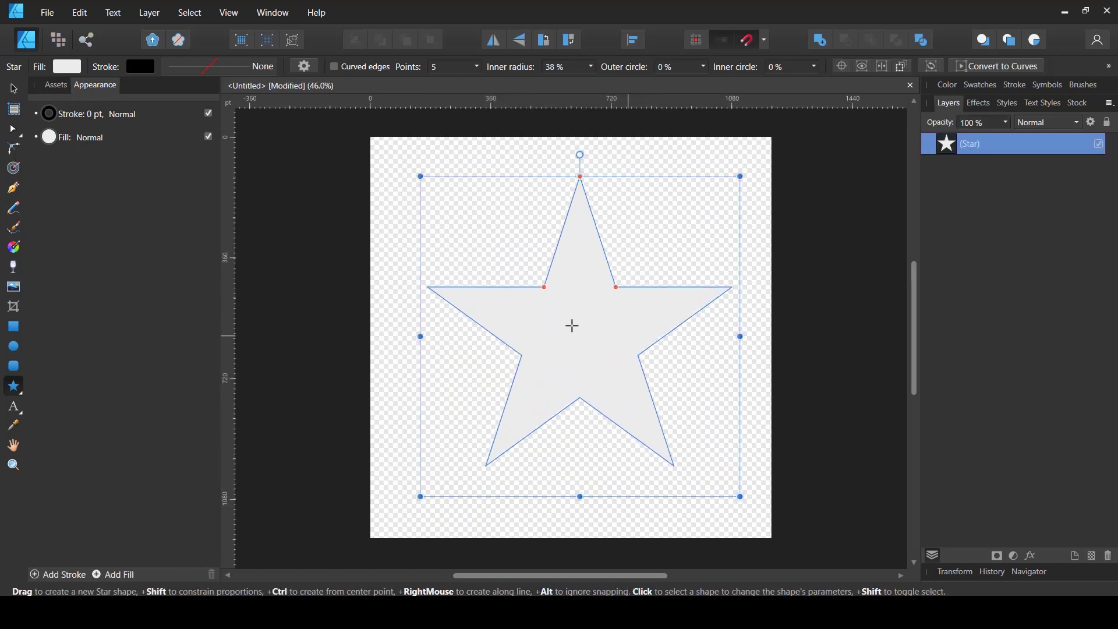
# - Centre the star on the page both horizontally and vertically, aligned to the spread
pyautogui.click(13, 89)
pyautogui.moveTo(576, 334)
pyautogui.mouseDown()
pyautogui.moveTo(552, 329)
pyautogui.moveTo(568, 337)
pyautogui.mouseUp()
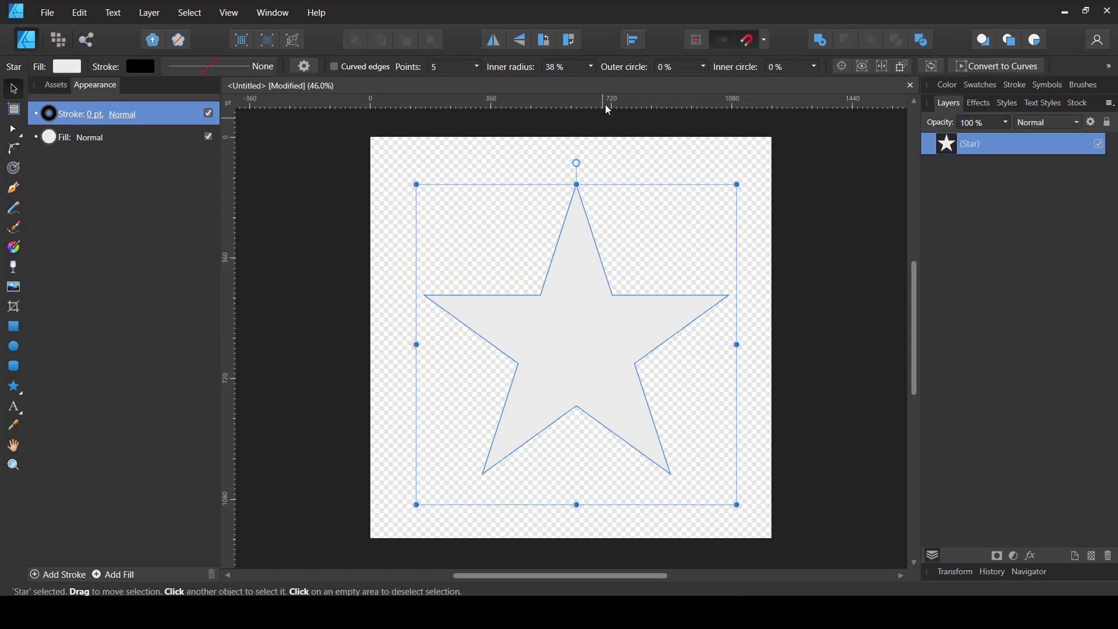
pyautogui.click(635, 43)
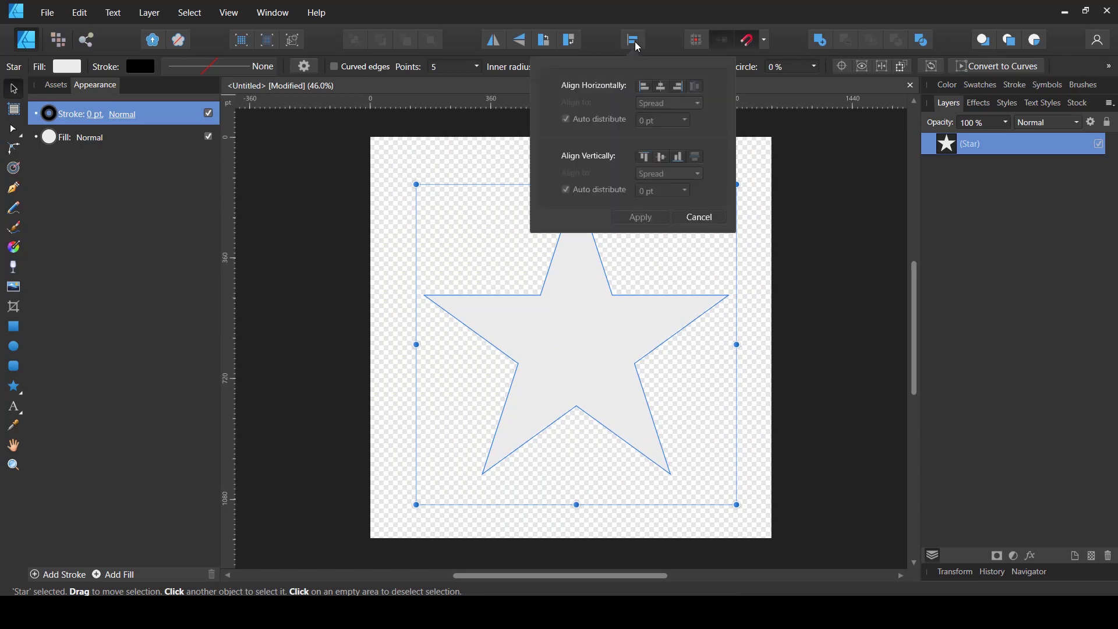
pyautogui.click(664, 86)
pyautogui.click(665, 156)
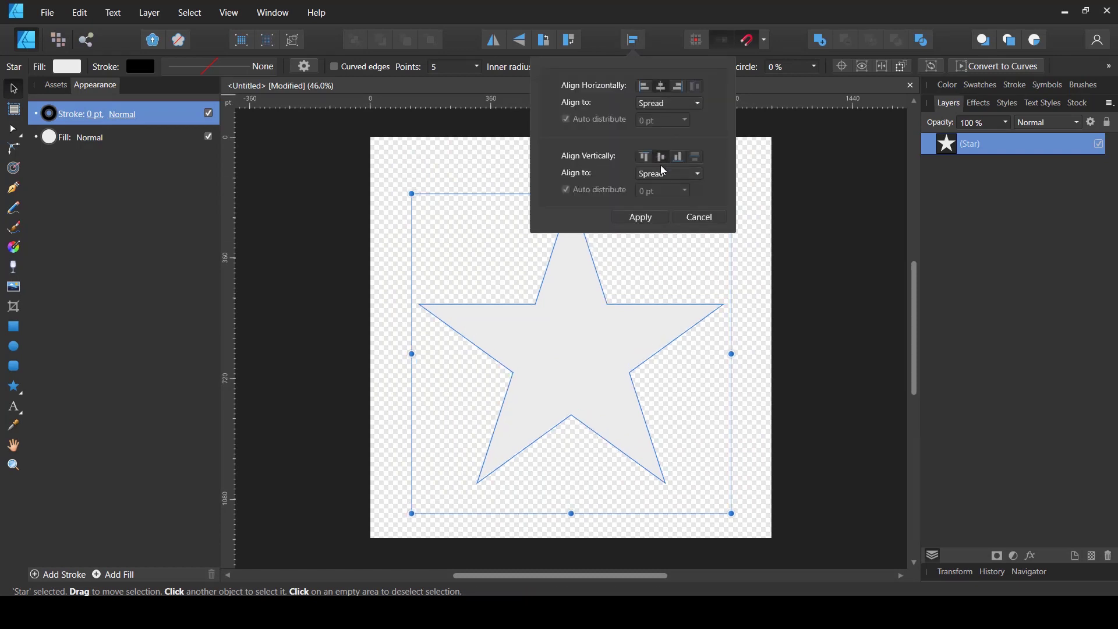
pyautogui.click(770, 355)
# - Enlarge the star around its centre to about 1145 pt wide so it nearly fills the page
pyautogui.click(596, 352)
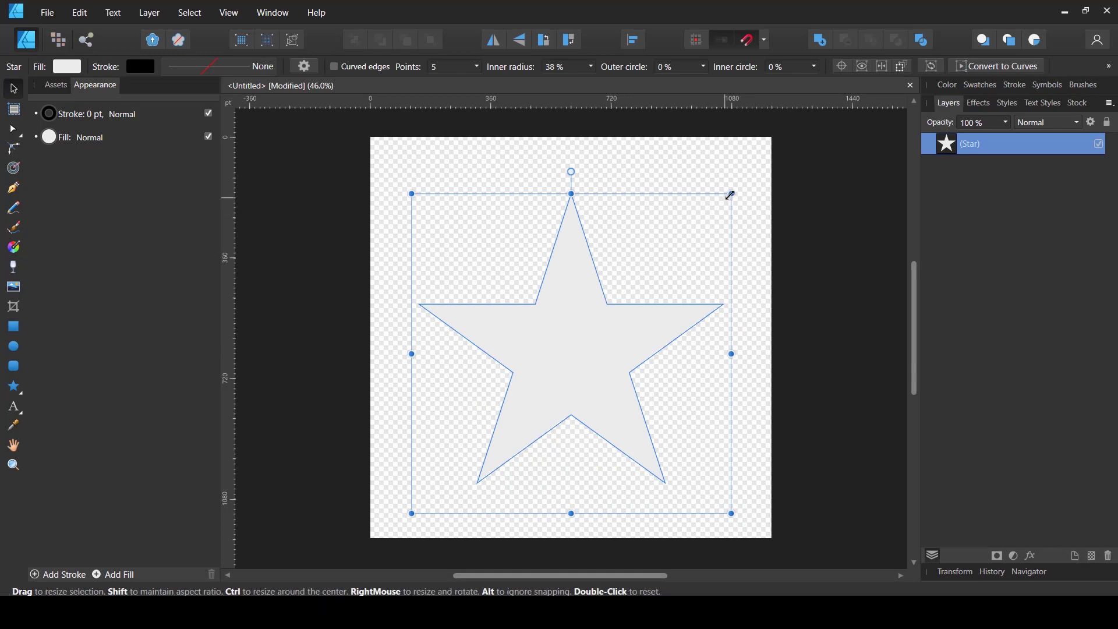
pyautogui.moveTo(731, 191); pyautogui.dragTo(759, 157)
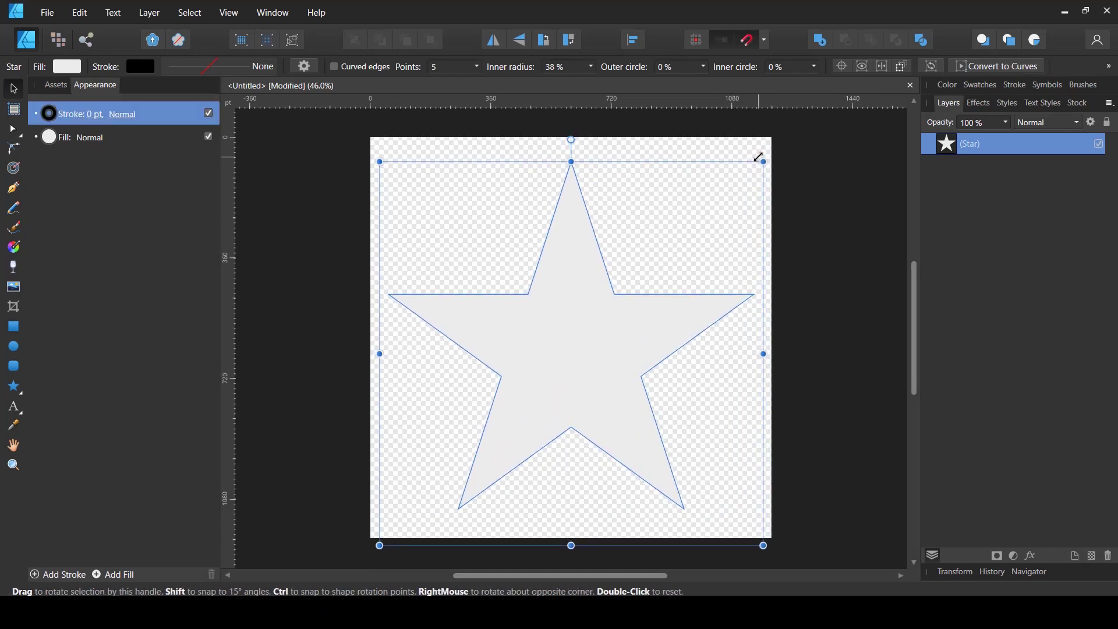
pyautogui.click(440, 230)
# - Remove the star's fill and give it a solid black 1 pt stroke
pyautogui.click(576, 320)
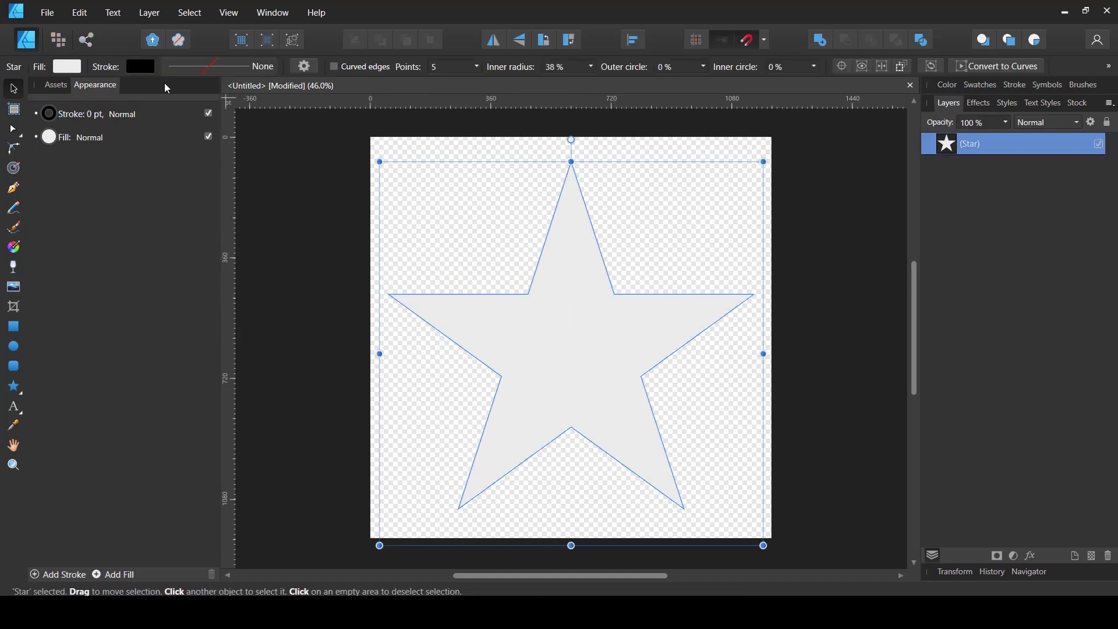
pyautogui.click(67, 67)
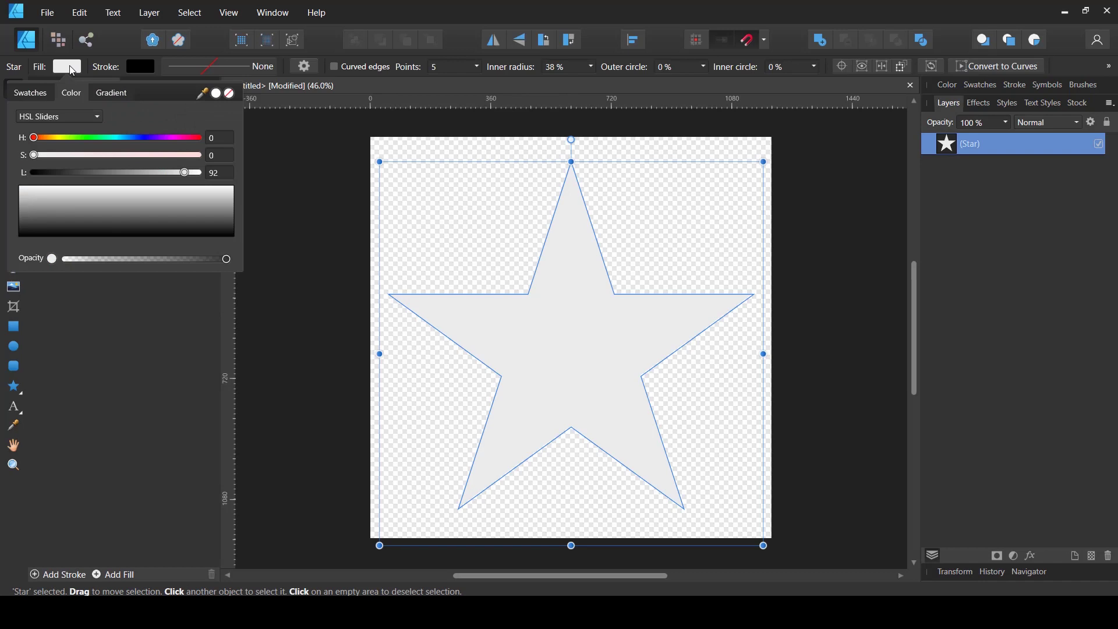
pyautogui.click(231, 96)
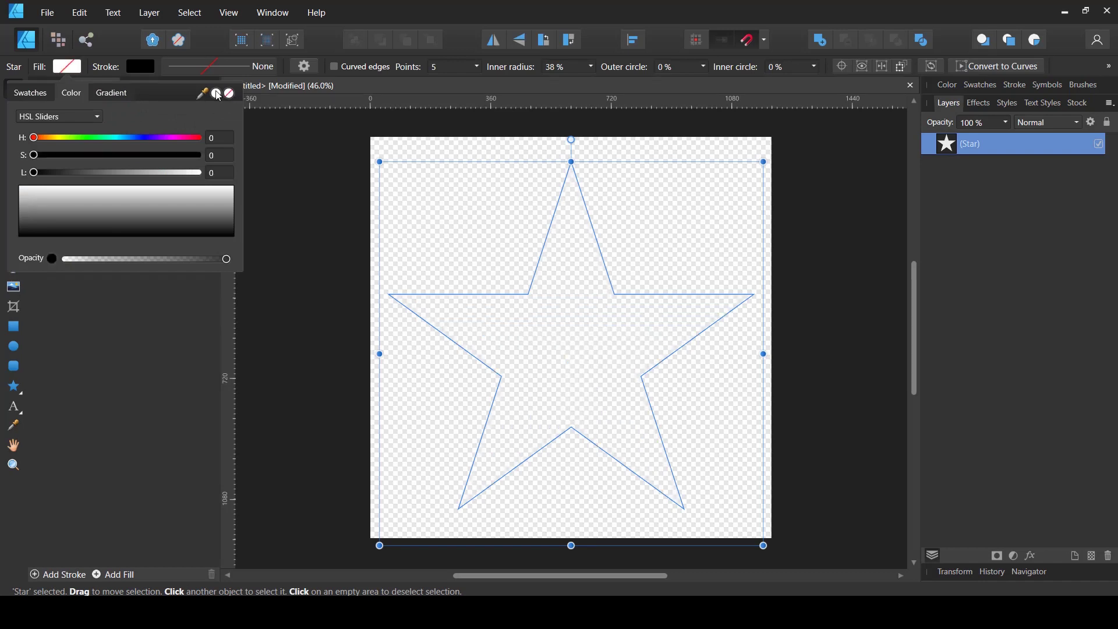
pyautogui.click(192, 67)
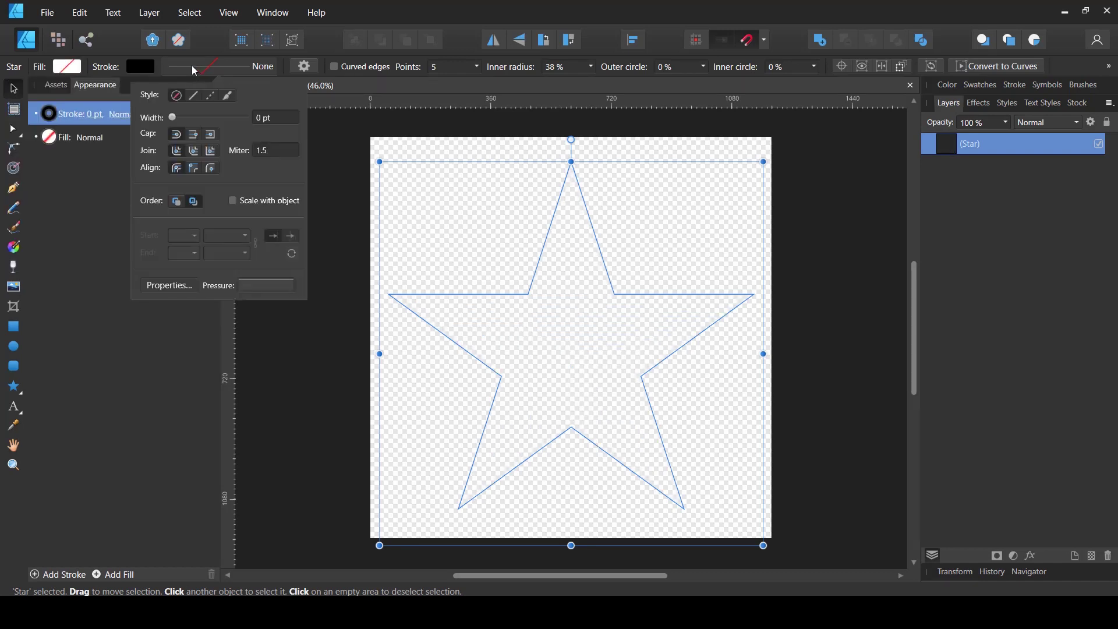
pyautogui.moveTo(174, 122); pyautogui.dragTo(178, 117)
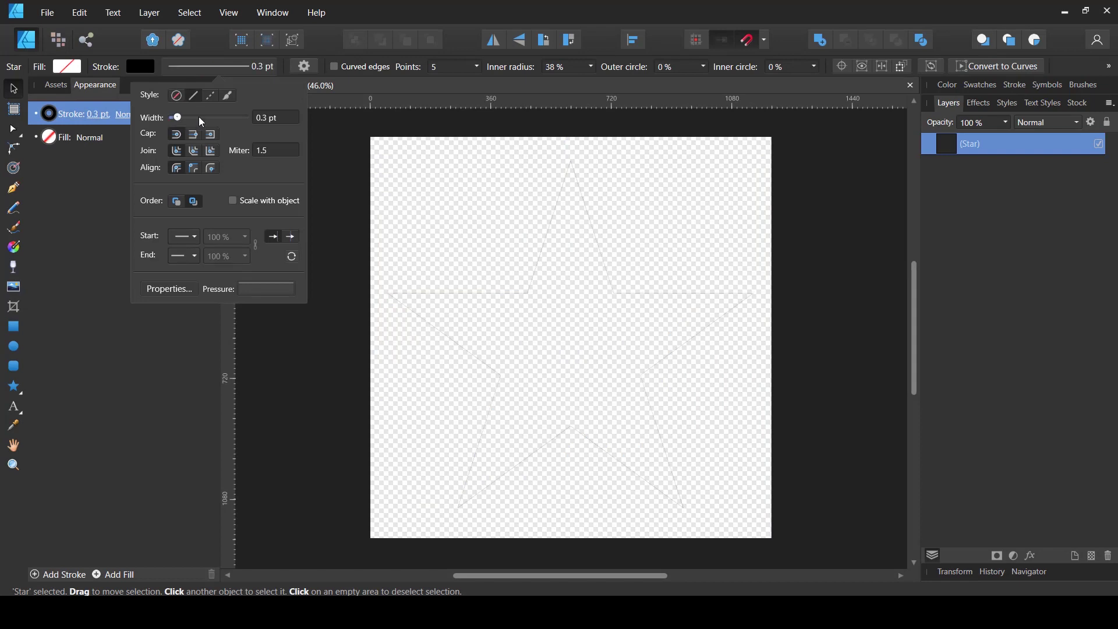
pyautogui.write('1')
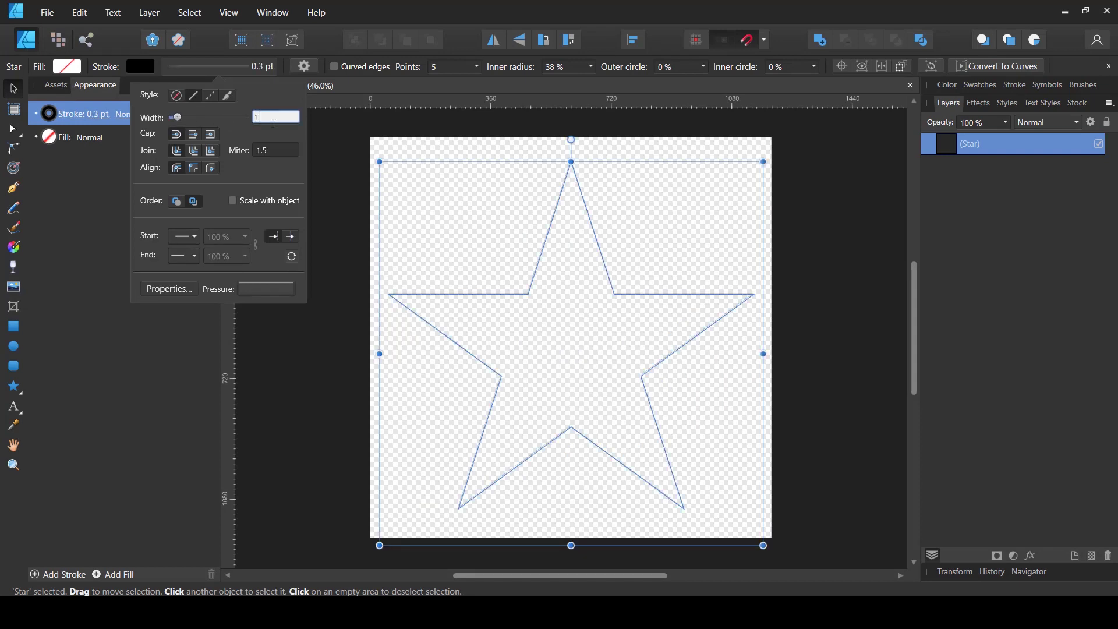
pyautogui.press('Return')
pyautogui.click(505, 217)
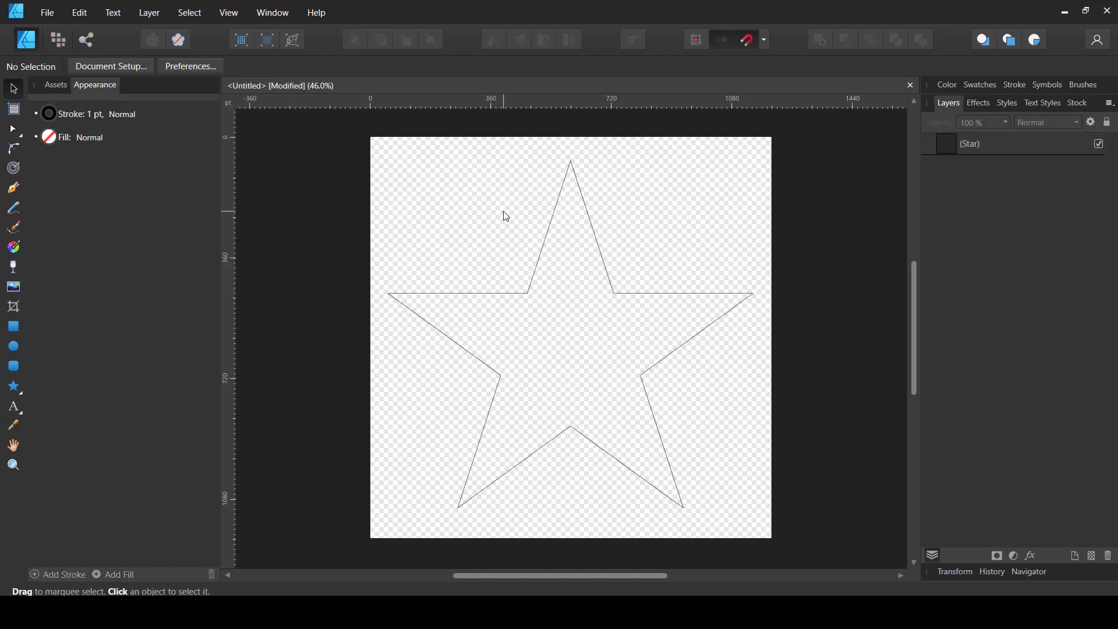
# - Set the star's inner radius to 0 % and its number of points to 16
pyautogui.click(550, 218)
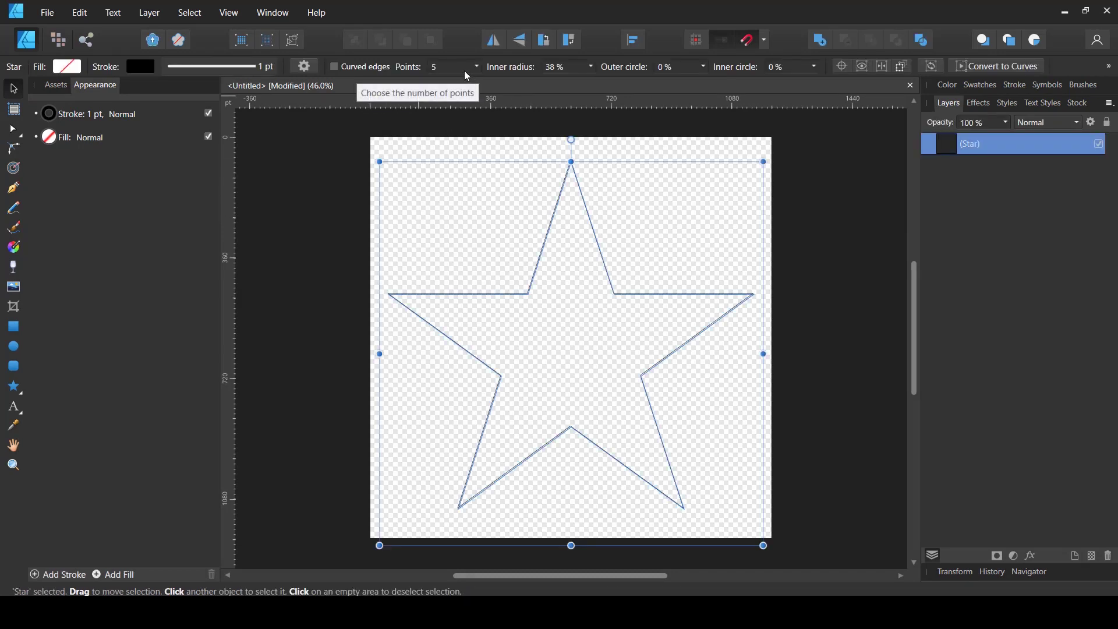
pyautogui.click(592, 67)
pyautogui.moveTo(588, 88); pyautogui.dragTo(530, 86)
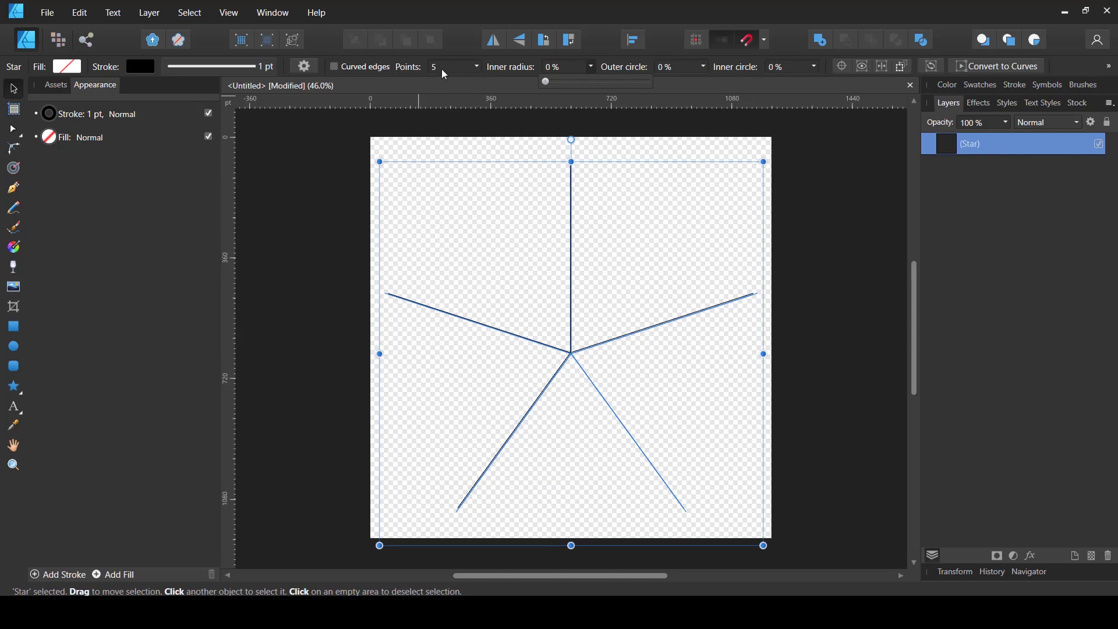
pyautogui.click(477, 67)
pyautogui.moveTo(480, 82); pyautogui.dragTo(594, 88)
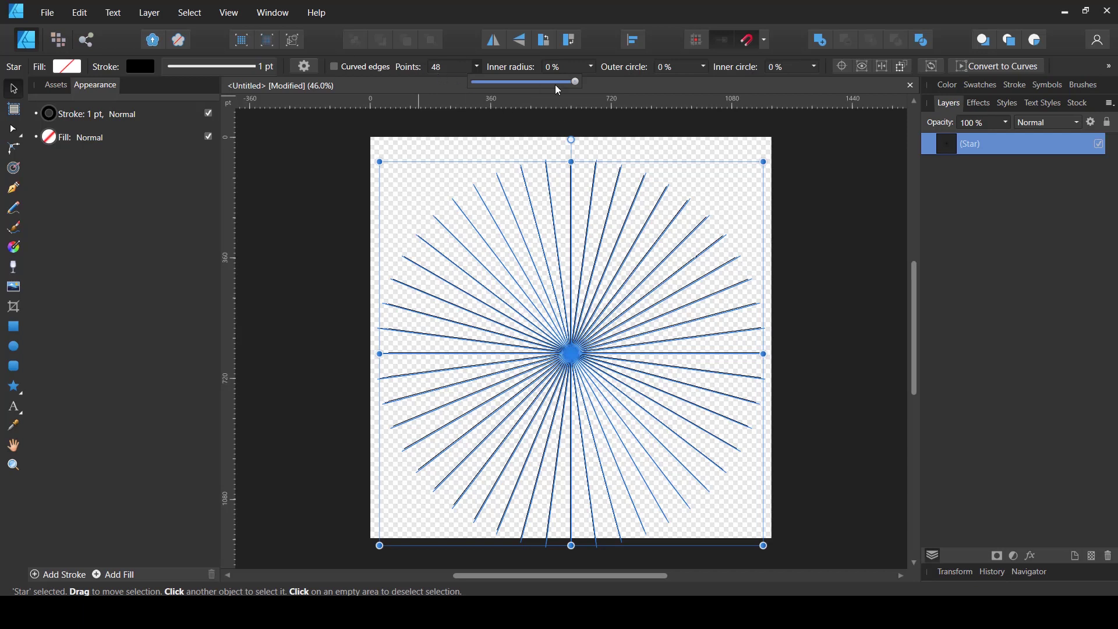
pyautogui.moveTo(577, 82); pyautogui.dragTo(502, 84)
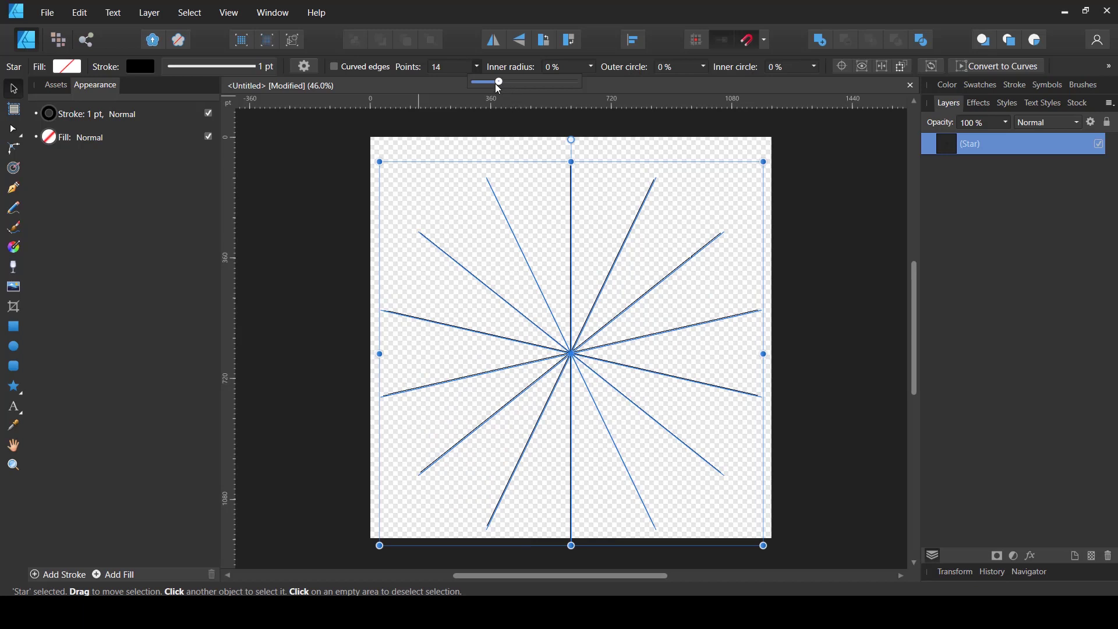
pyautogui.moveTo(499, 85); pyautogui.dragTo(507, 85)
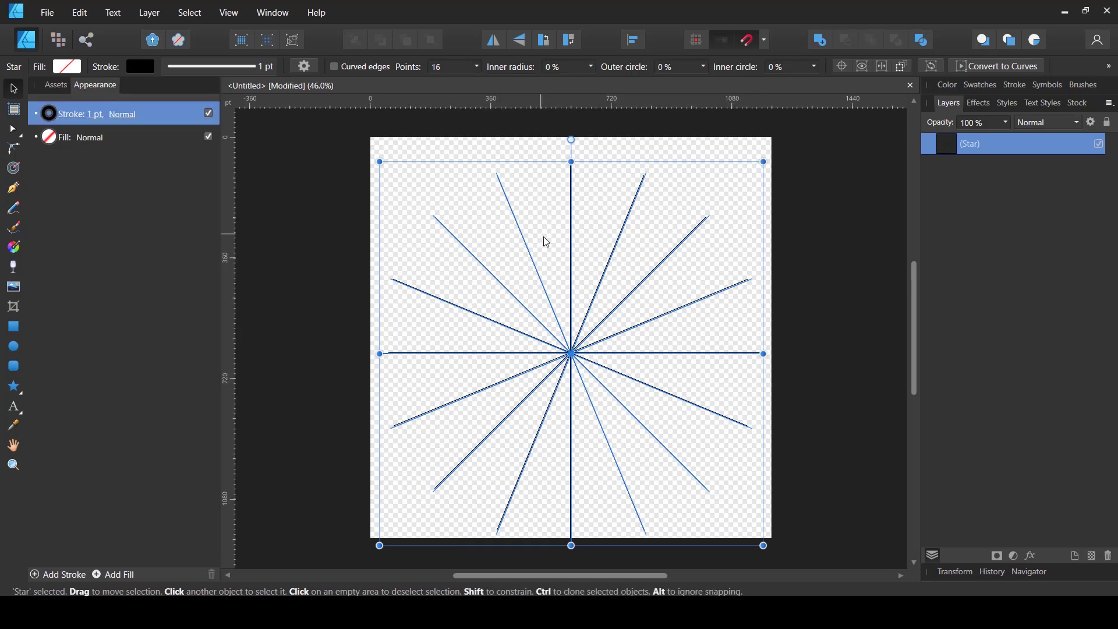
pyautogui.click(814, 407)
# - Re-centre the 16-point star on the page horizontally and vertically, aligned to the spread
pyautogui.click(579, 357)
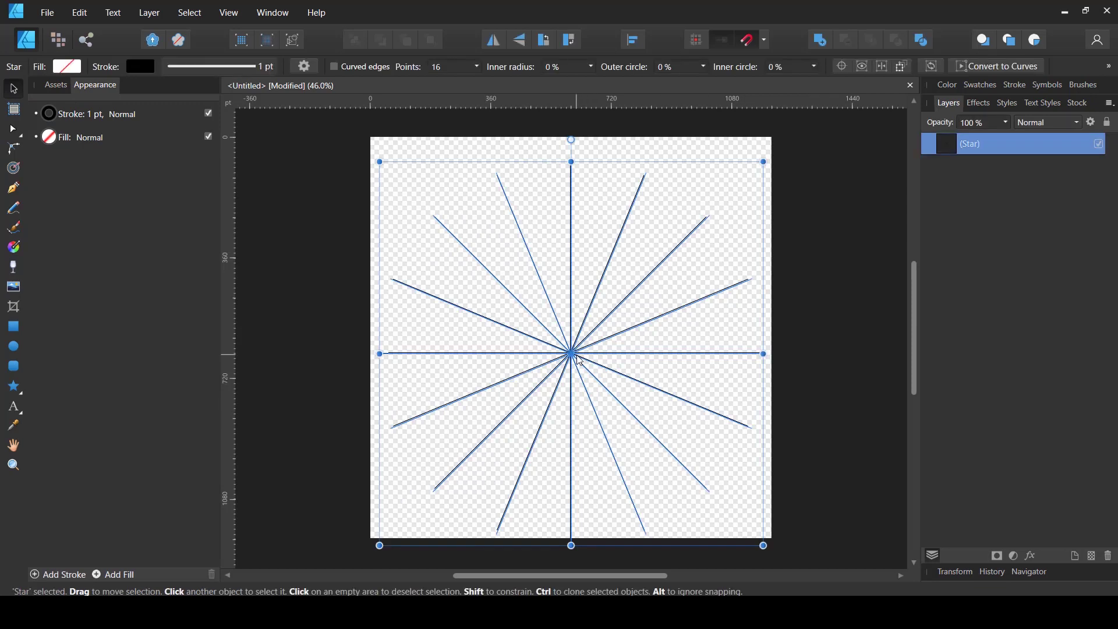
pyautogui.click(635, 40)
pyautogui.click(664, 87)
pyautogui.click(662, 156)
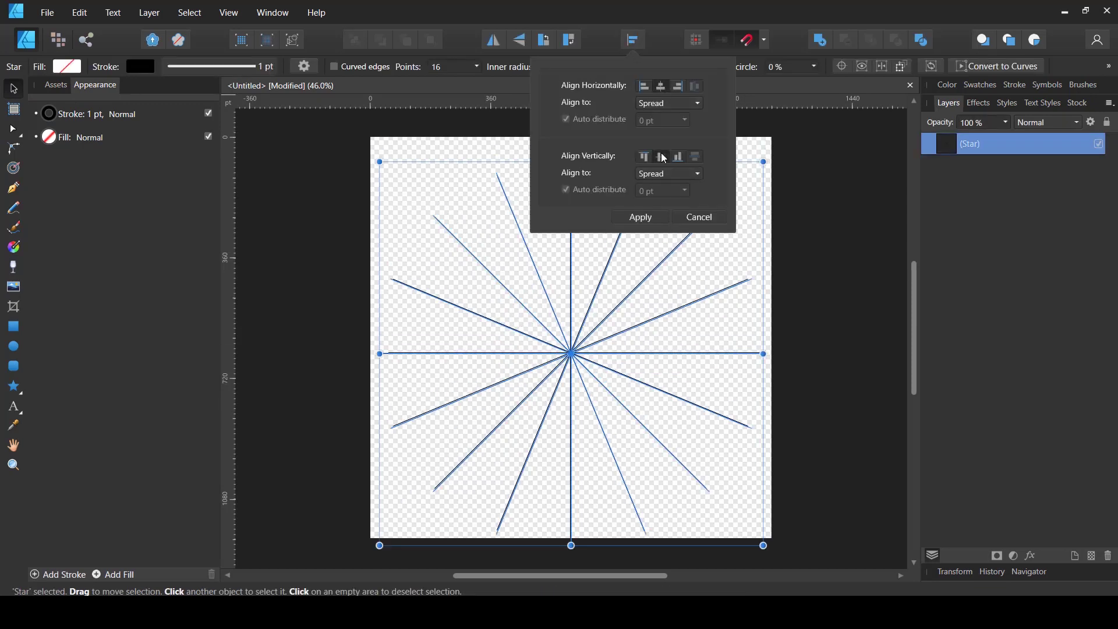
pyautogui.click(821, 226)
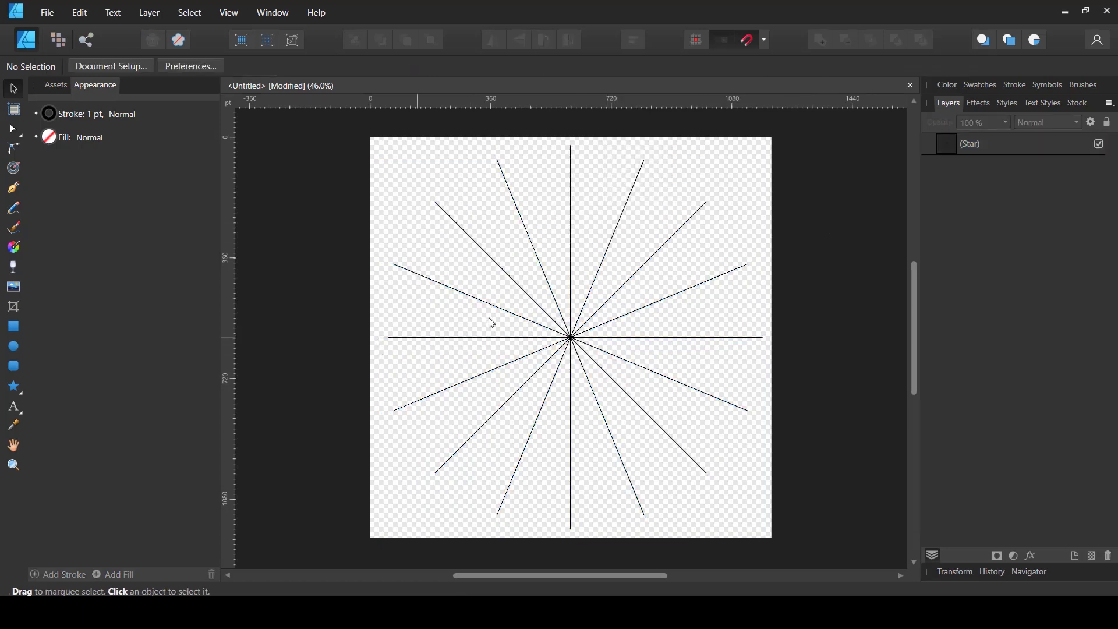
# - Lock the star layer and deselect it
pyautogui.click(572, 288)
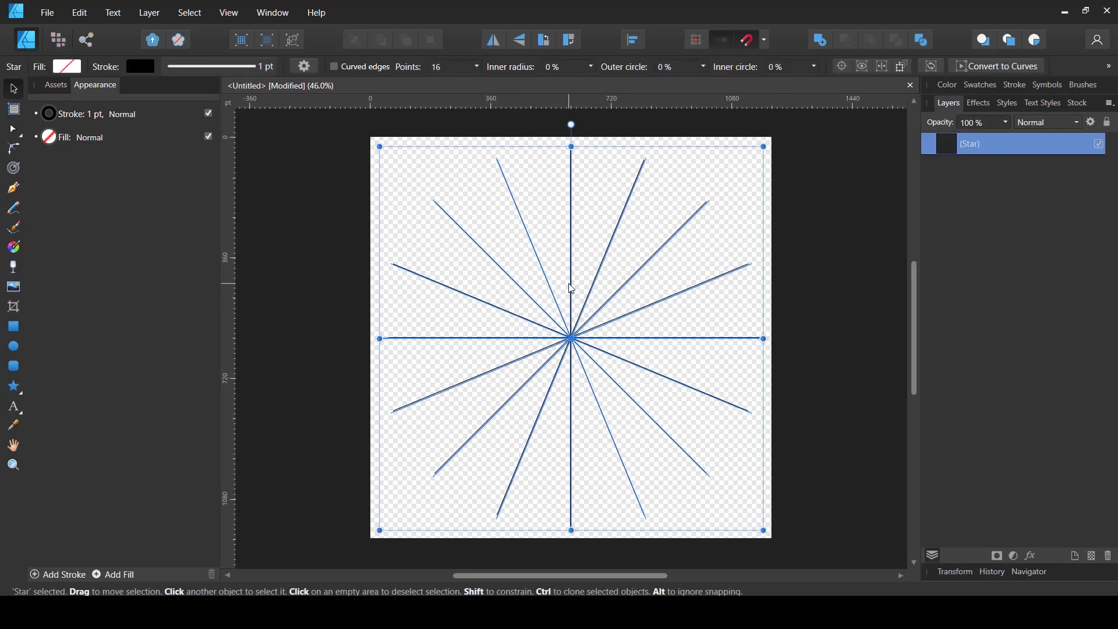
pyautogui.click(1107, 122)
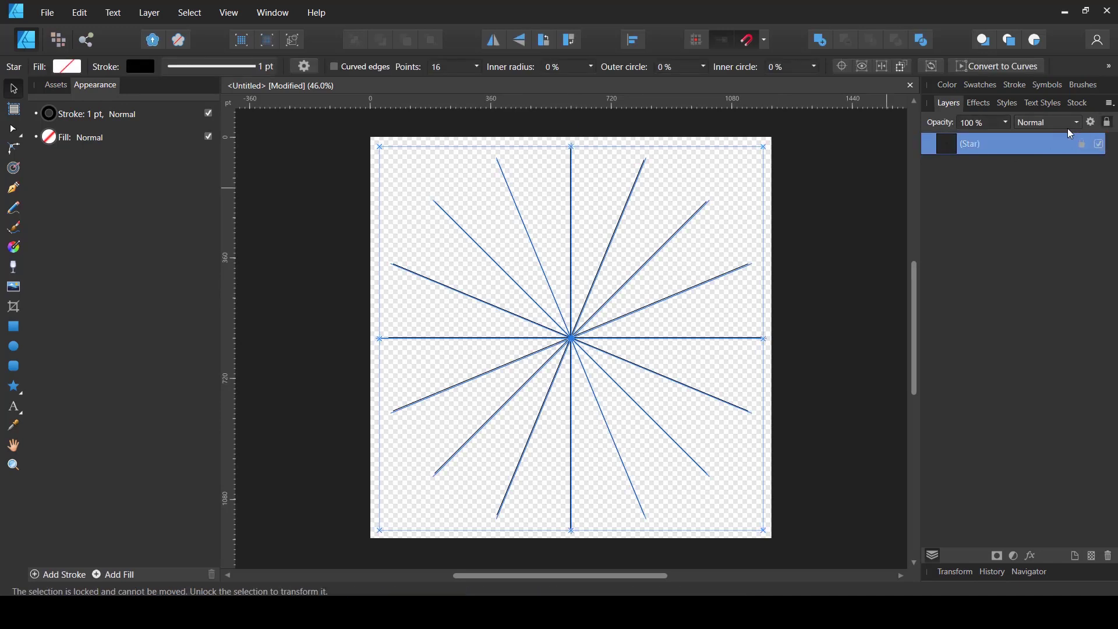
pyautogui.click(725, 171)
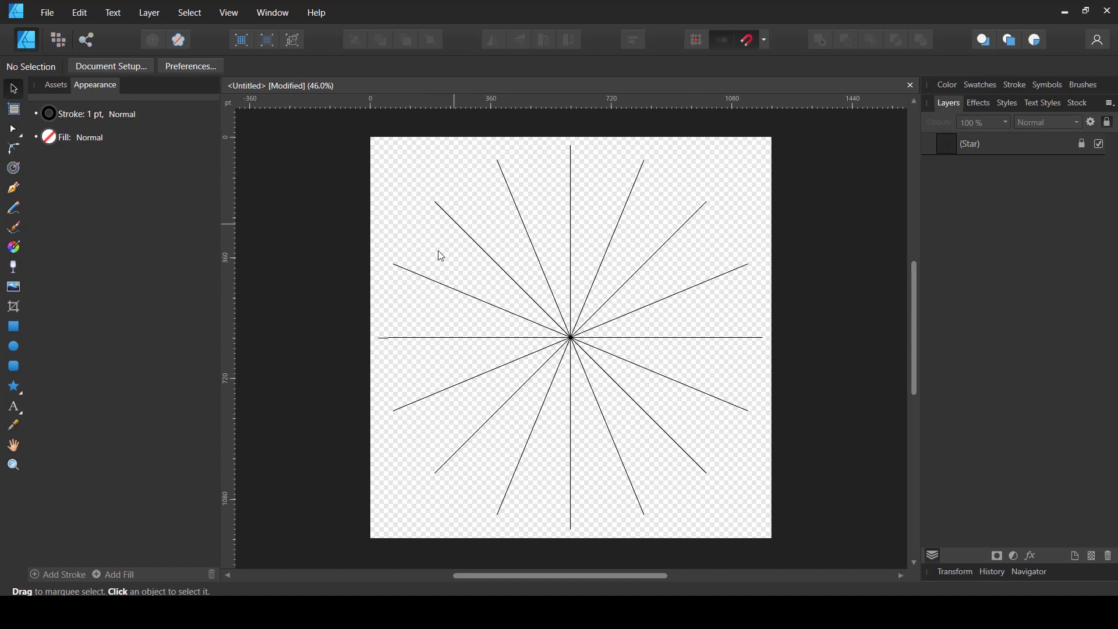
# - Draw an unfilled square about 90 pt wide near the page's upper edge and move it close beside the vertical spoke
pyautogui.click(14, 327)
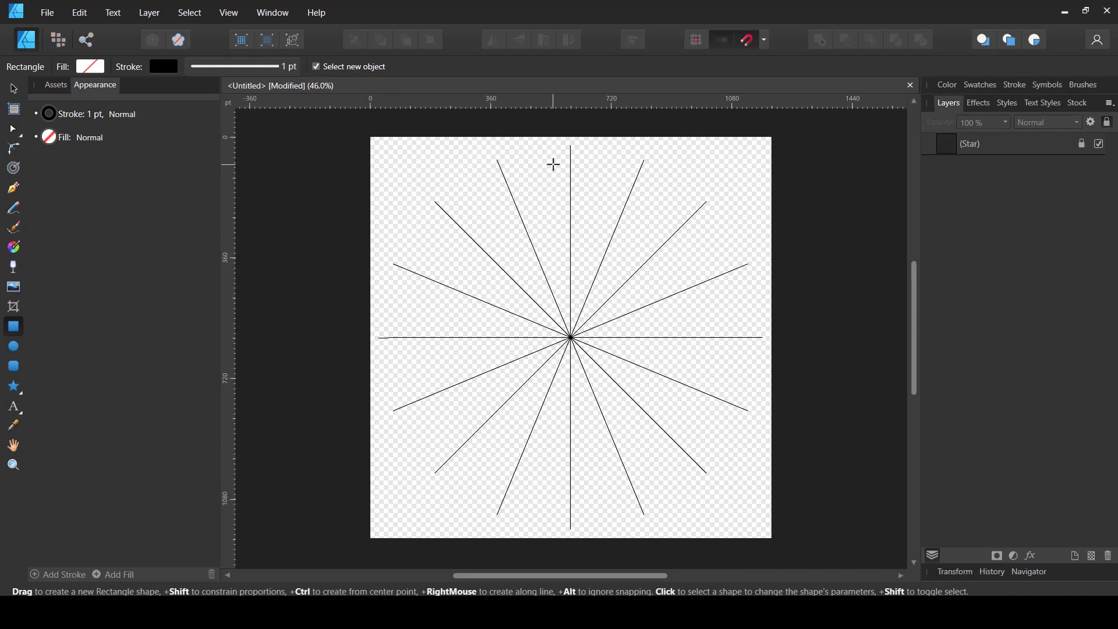
pyautogui.scroll(5, 550, 163)
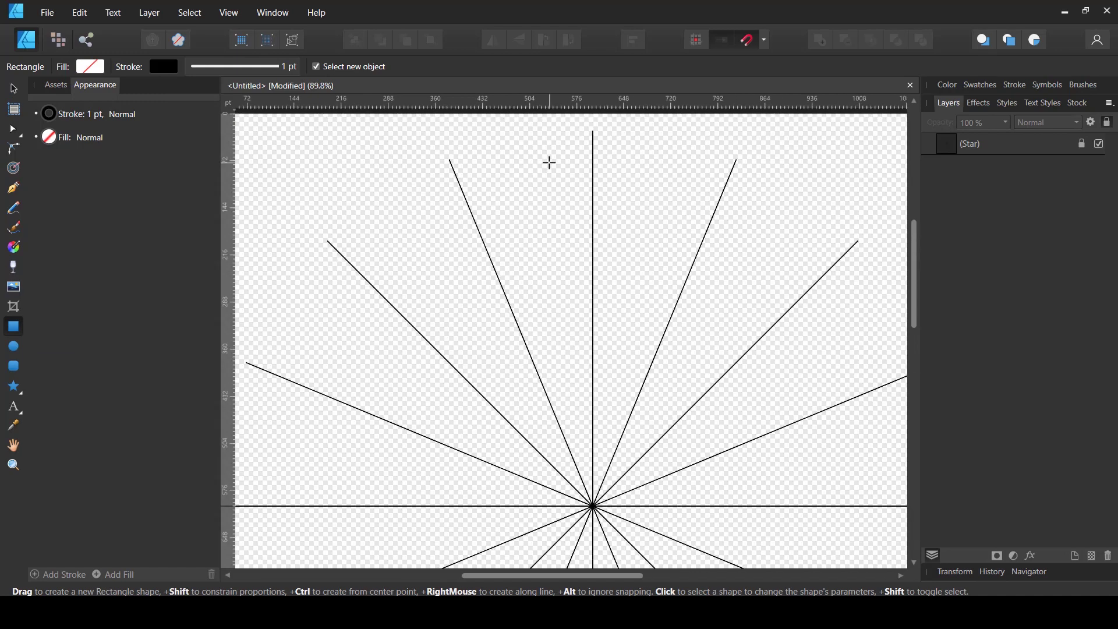
pyautogui.moveTo(513, 148); pyautogui.dragTo(605, 236)
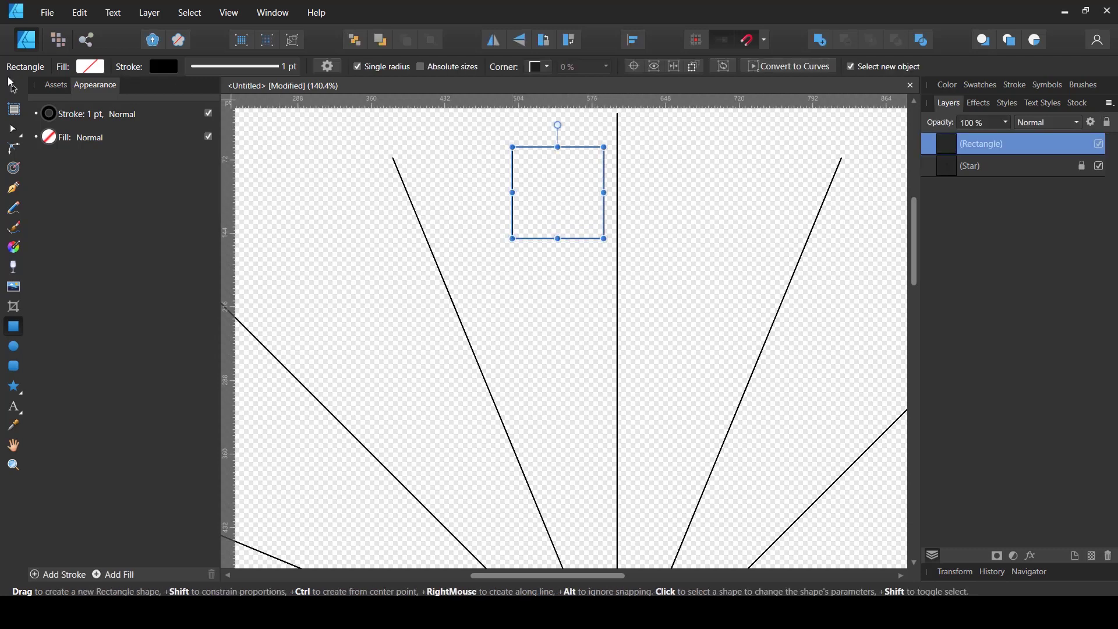
pyautogui.press('v')
pyautogui.moveTo(606, 163); pyautogui.dragTo(617, 152)
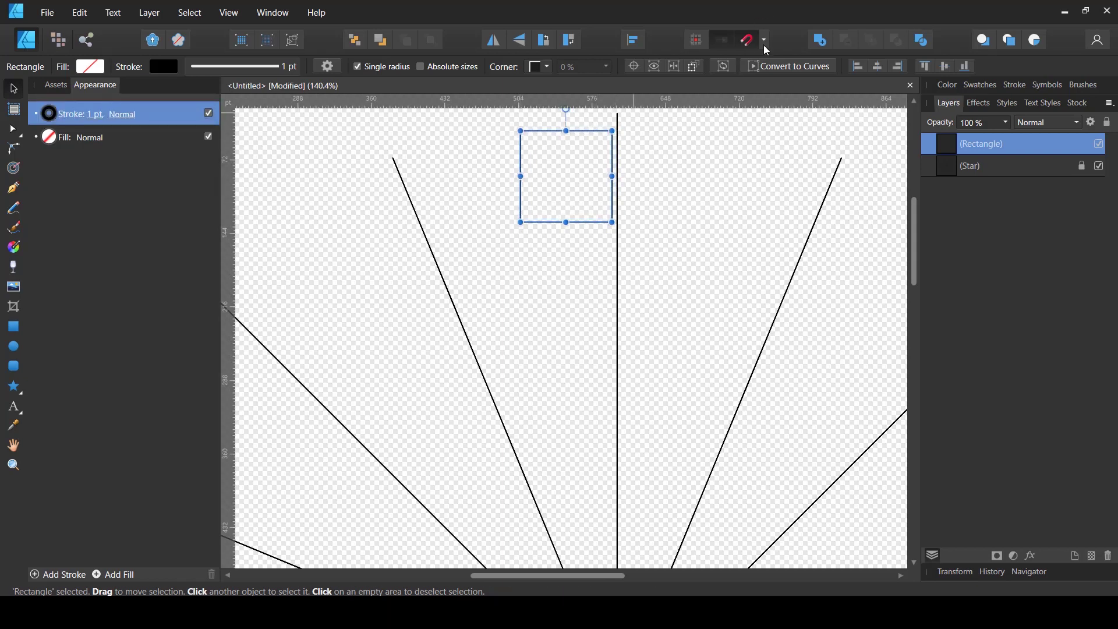
# - Check the snapping options, unlock the star layer and deselect the square
pyautogui.click(765, 46)
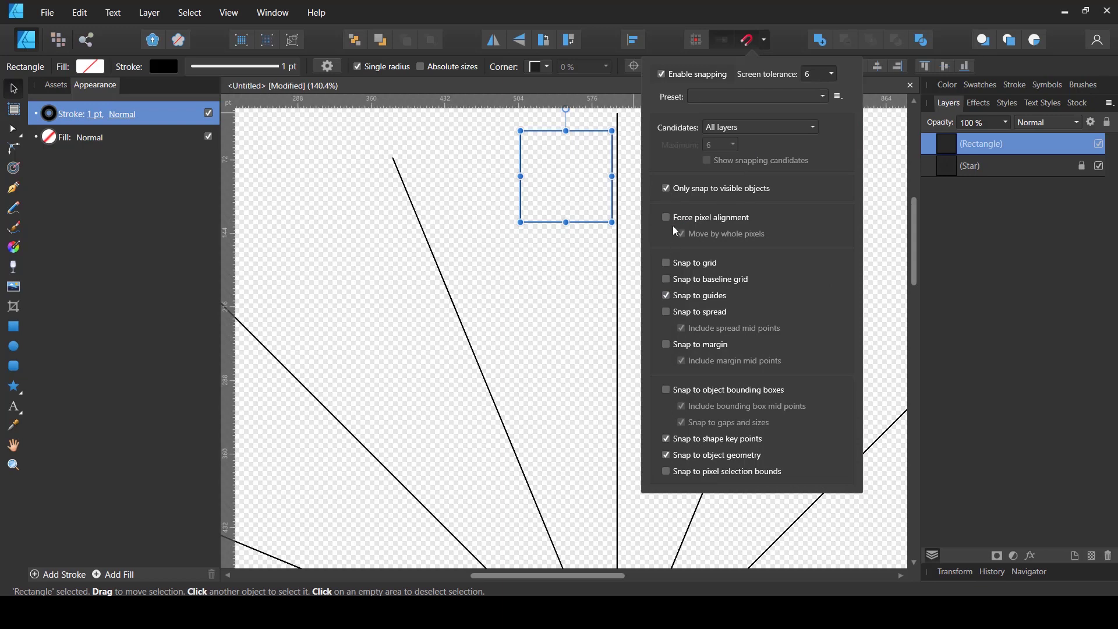
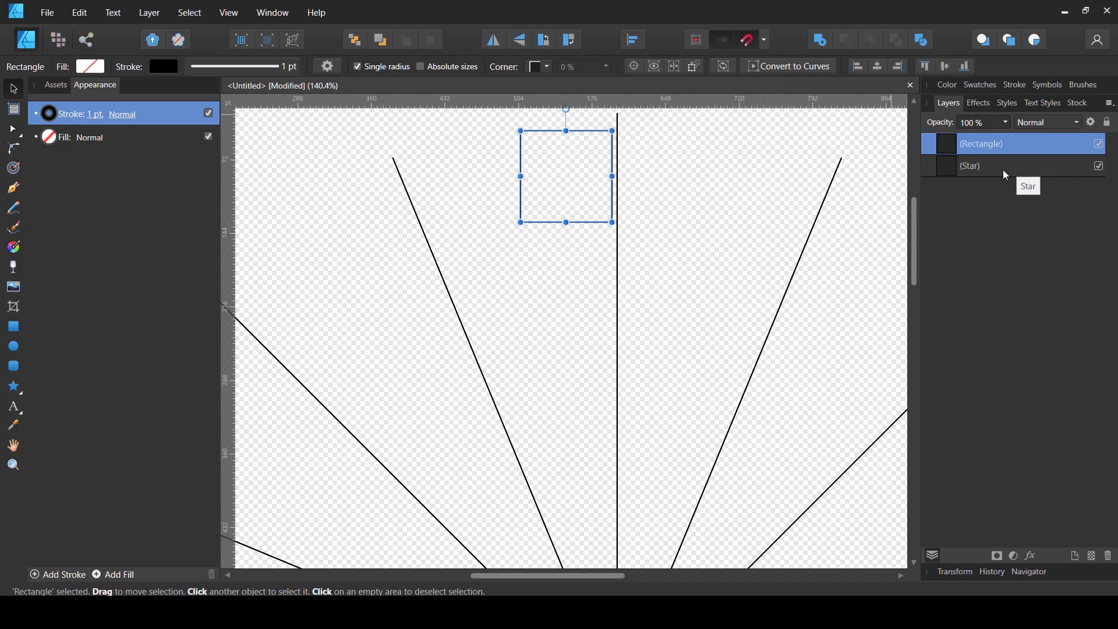
pyautogui.click(579, 158)
pyautogui.scroll(1, 608, 186)
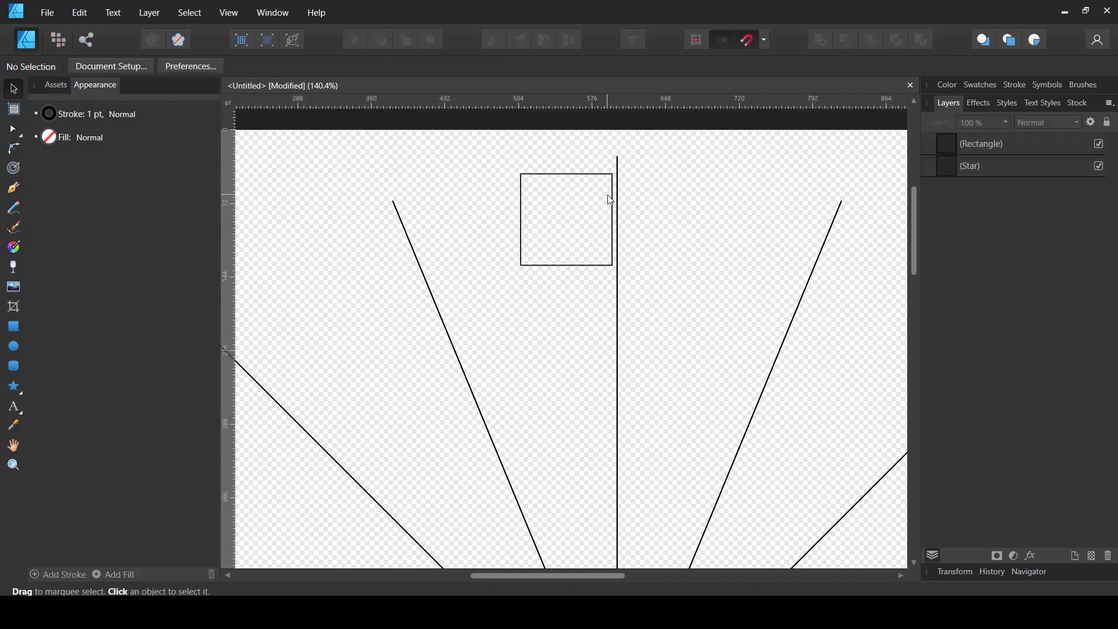
# - Snap the square's right edge to the vertical spoke, level with the spoke's upper end, and remove the square's stroke
pyautogui.moveTo(620, 193); pyautogui.dragTo(621, 181)
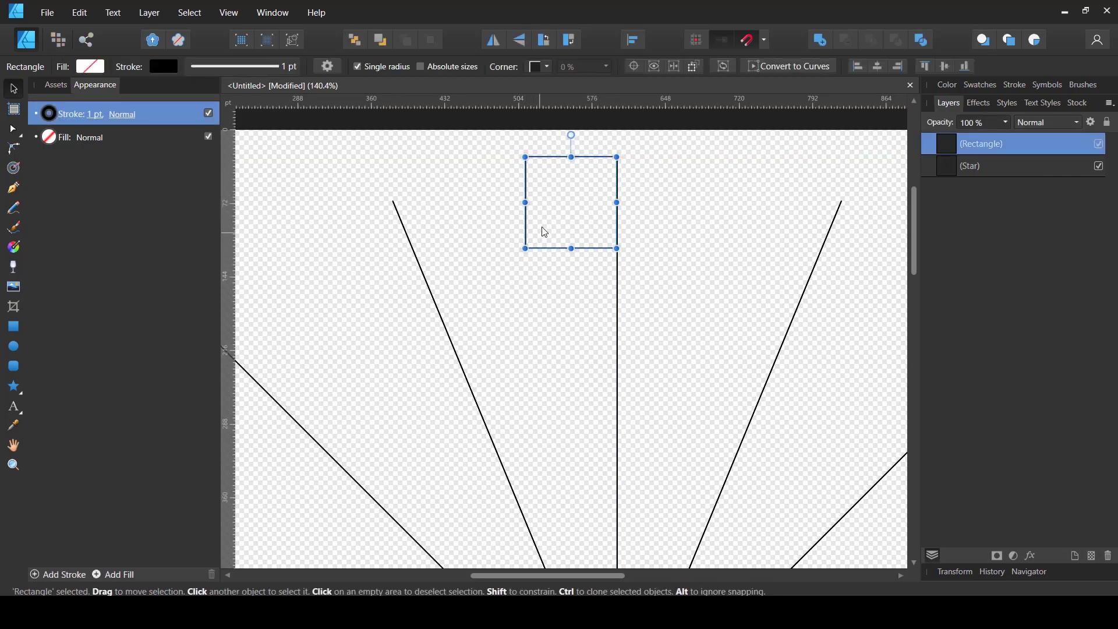
pyautogui.click(166, 66)
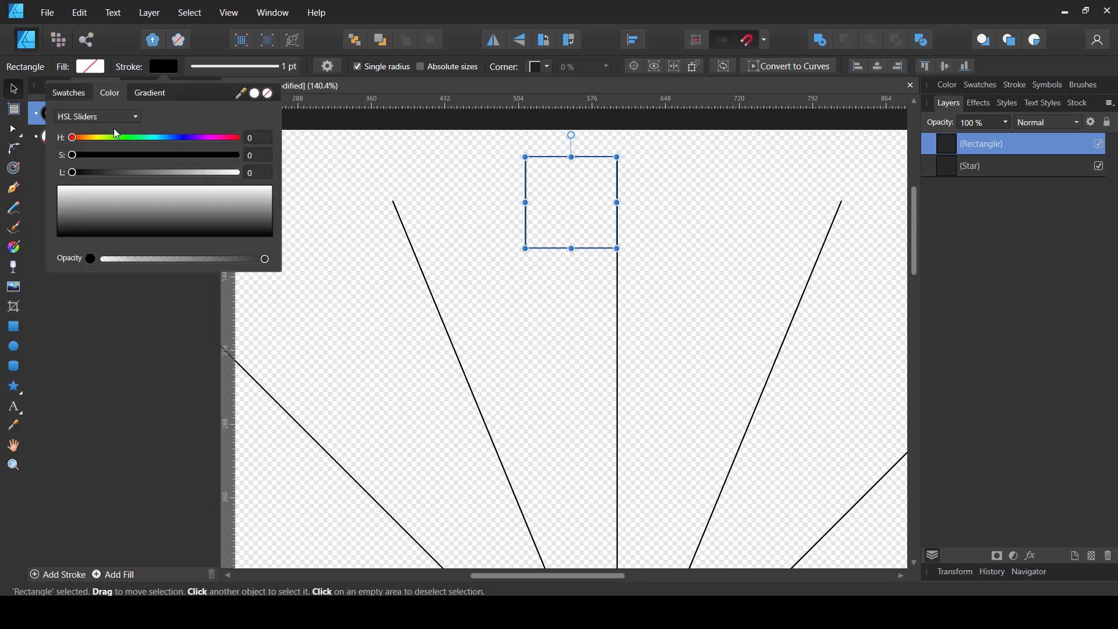
pyautogui.click(105, 154)
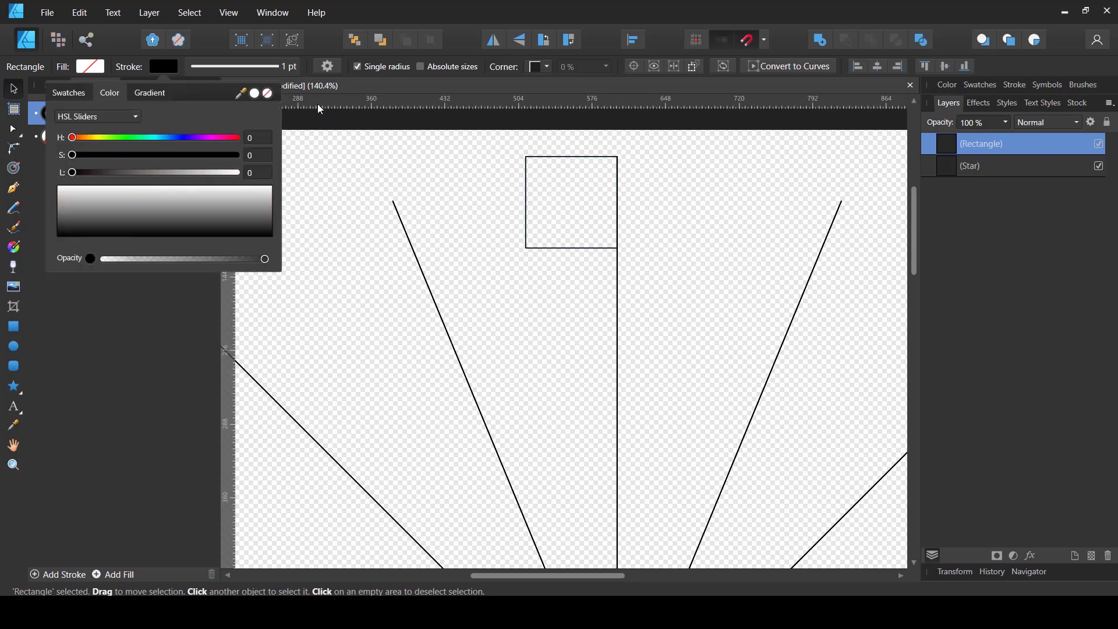
pyautogui.click(227, 65)
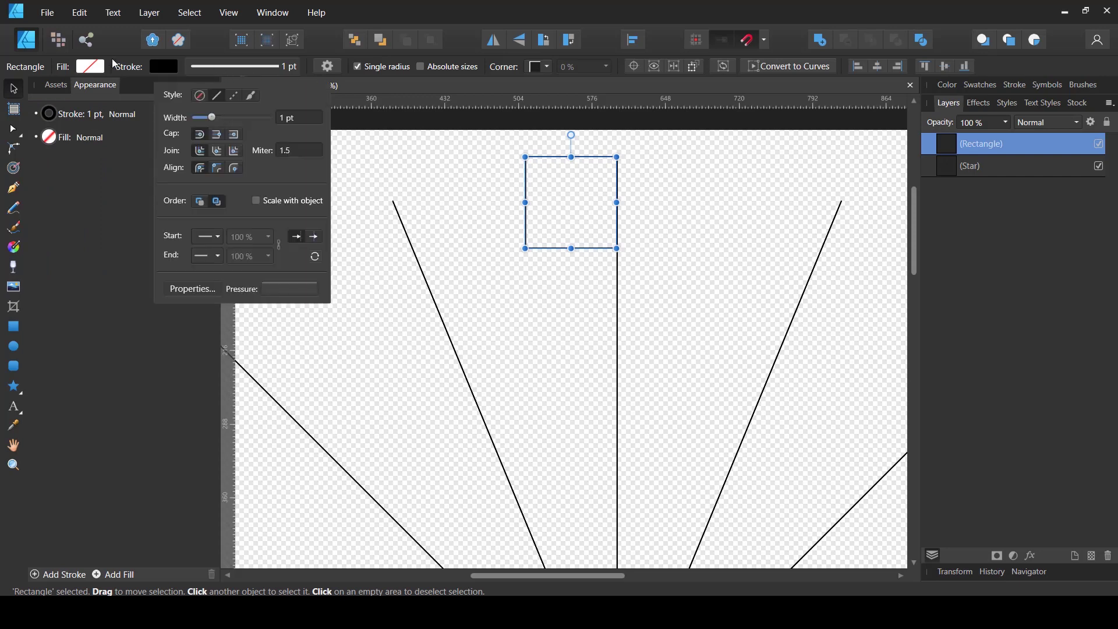
pyautogui.click(155, 65)
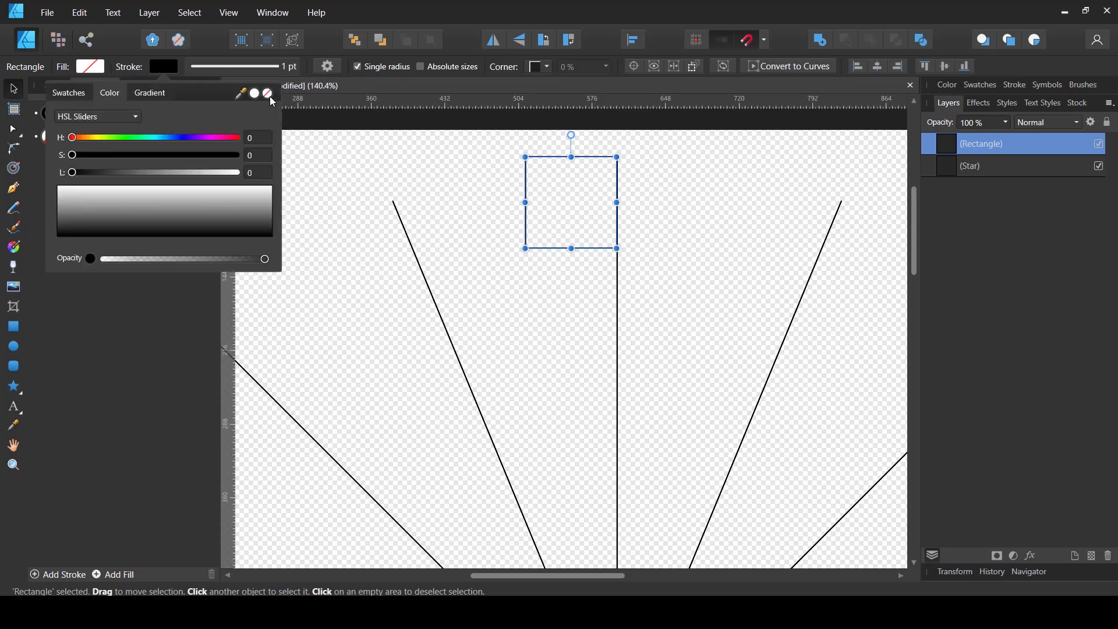
pyautogui.click(267, 94)
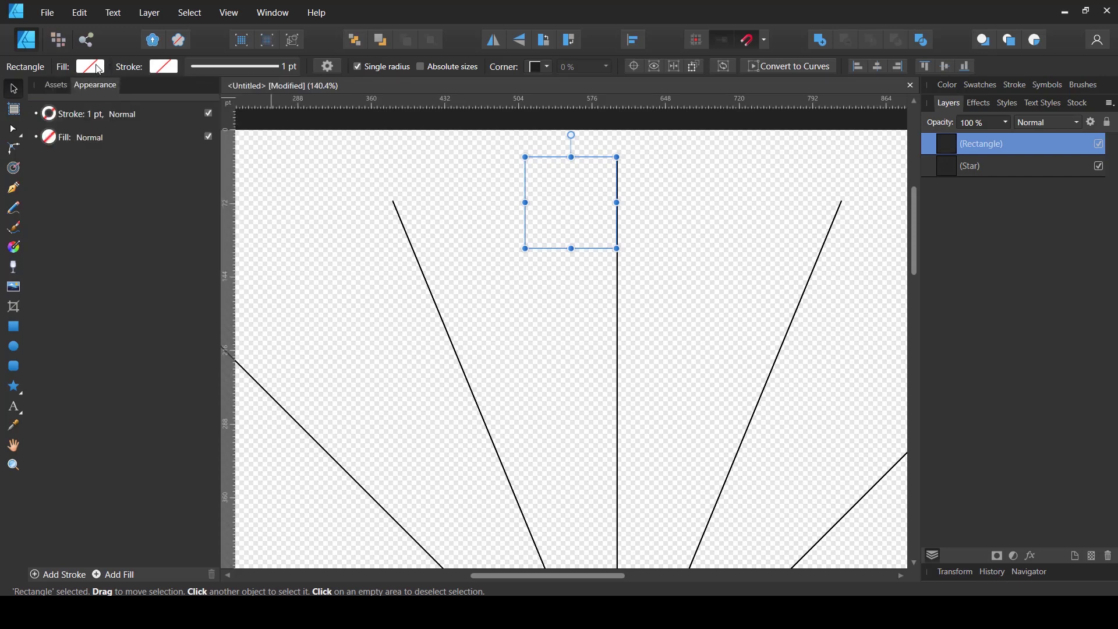
# - Give the square a two-stop linear gradient fill and set its end stop to blue, HSL 207, 87, 50
pyautogui.click(91, 67)
pyautogui.click(110, 93)
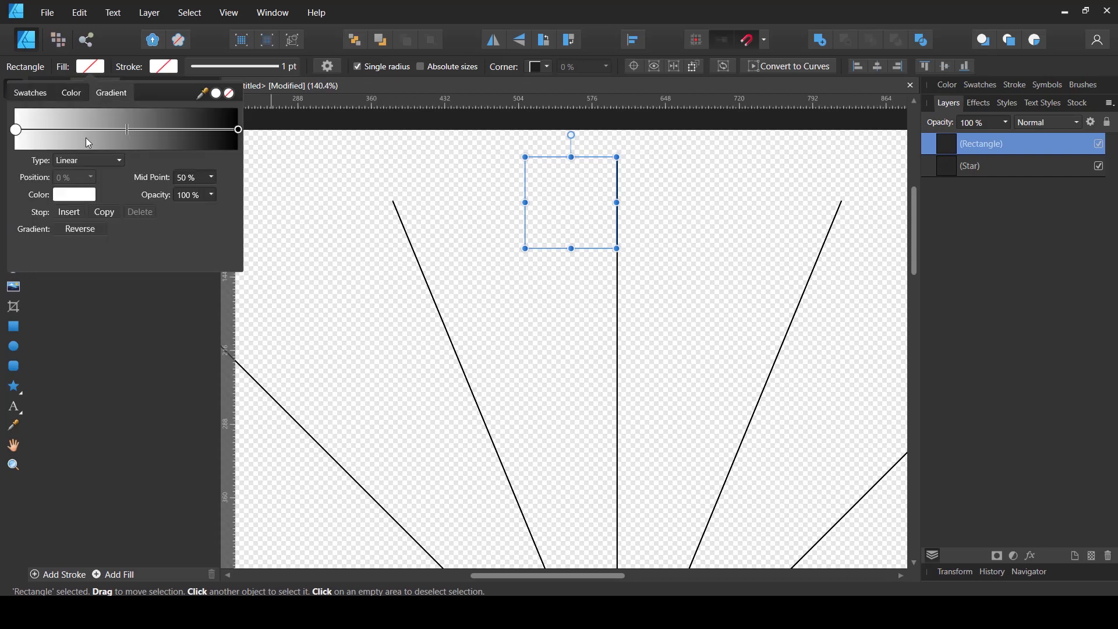
pyautogui.click(186, 147)
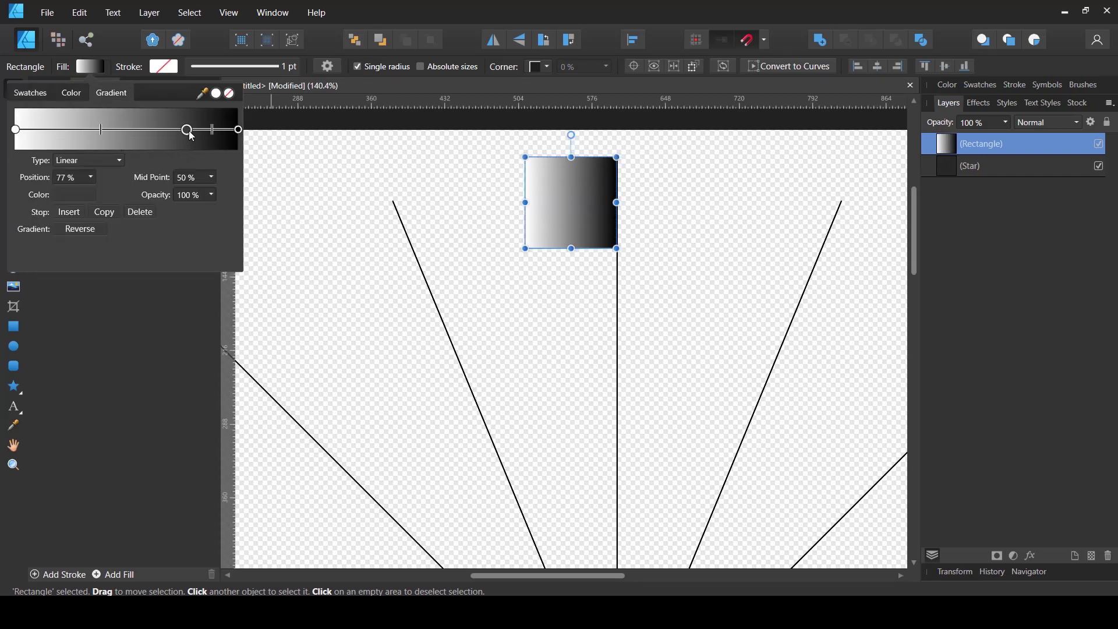
pyautogui.click(192, 133)
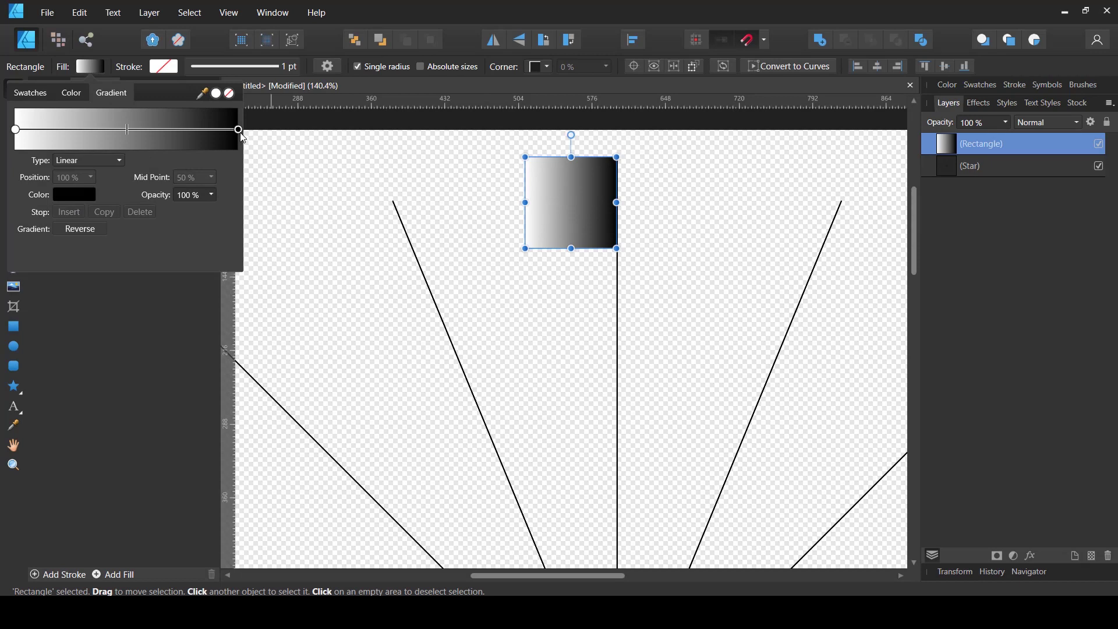
pyautogui.click(73, 195)
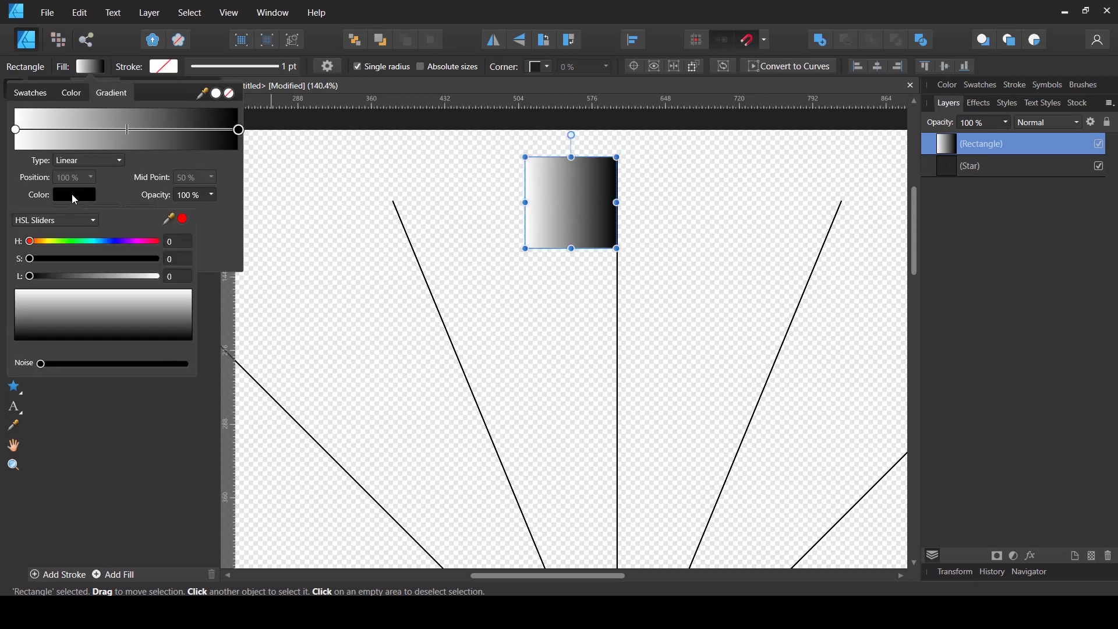
pyautogui.click(101, 241)
pyautogui.click(138, 258)
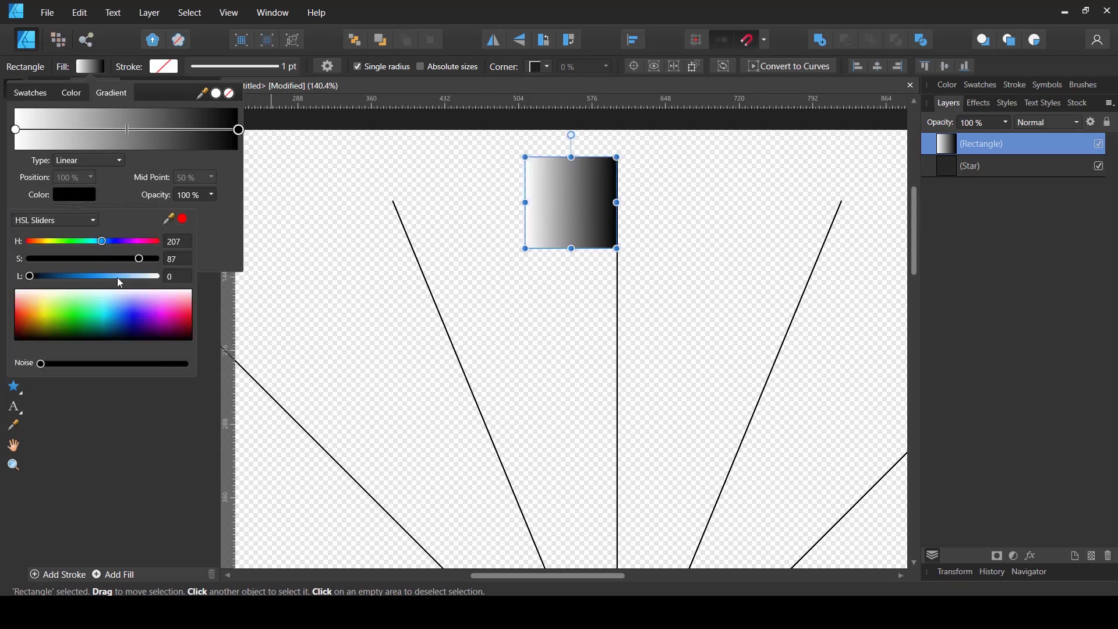
pyautogui.moveTo(113, 277); pyautogui.dragTo(93, 276)
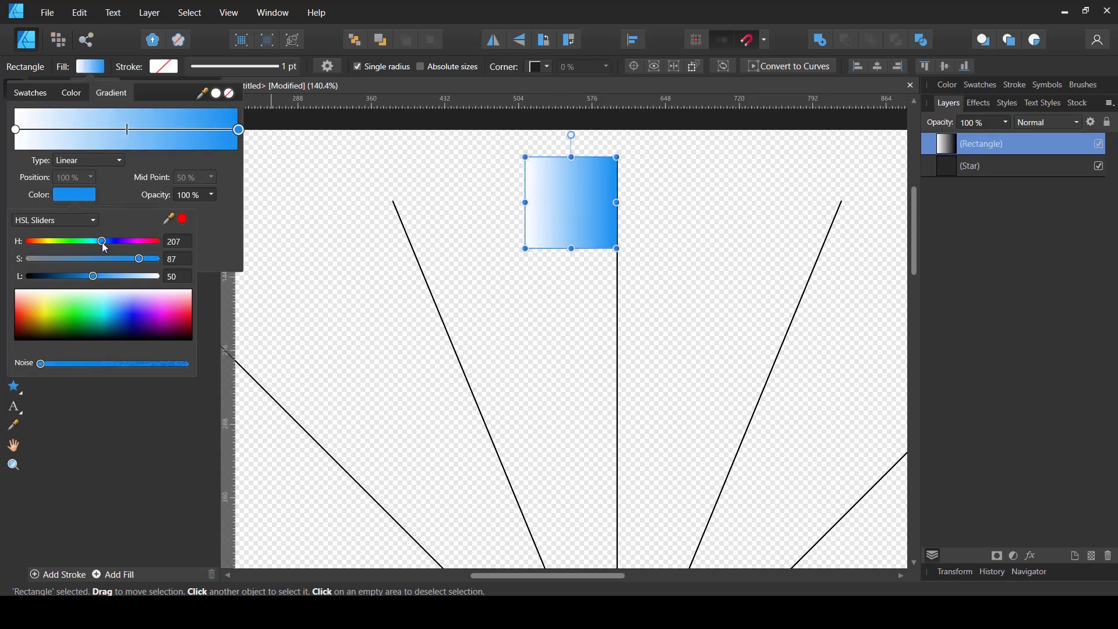
# - Set the gradient's start stop to orange, HSL 27, 100, 58, and deselect the square
pyautogui.click(18, 131)
pyautogui.click(17, 131)
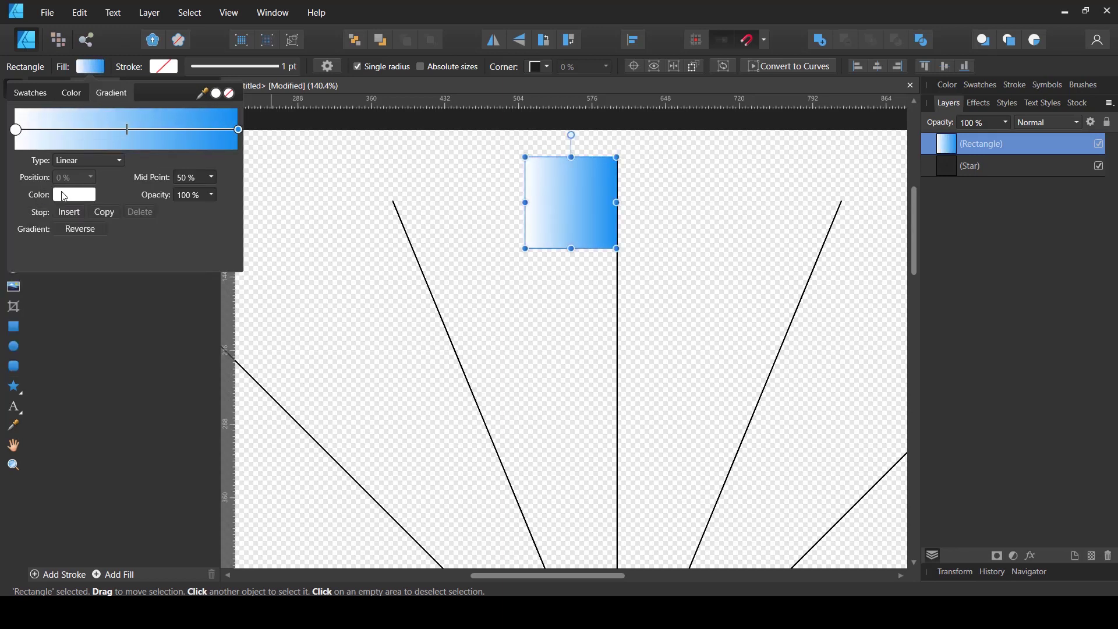
pyautogui.click(74, 195)
pyautogui.moveTo(29, 241); pyautogui.dragTo(44, 241)
pyautogui.moveTo(137, 260); pyautogui.dragTo(103, 277)
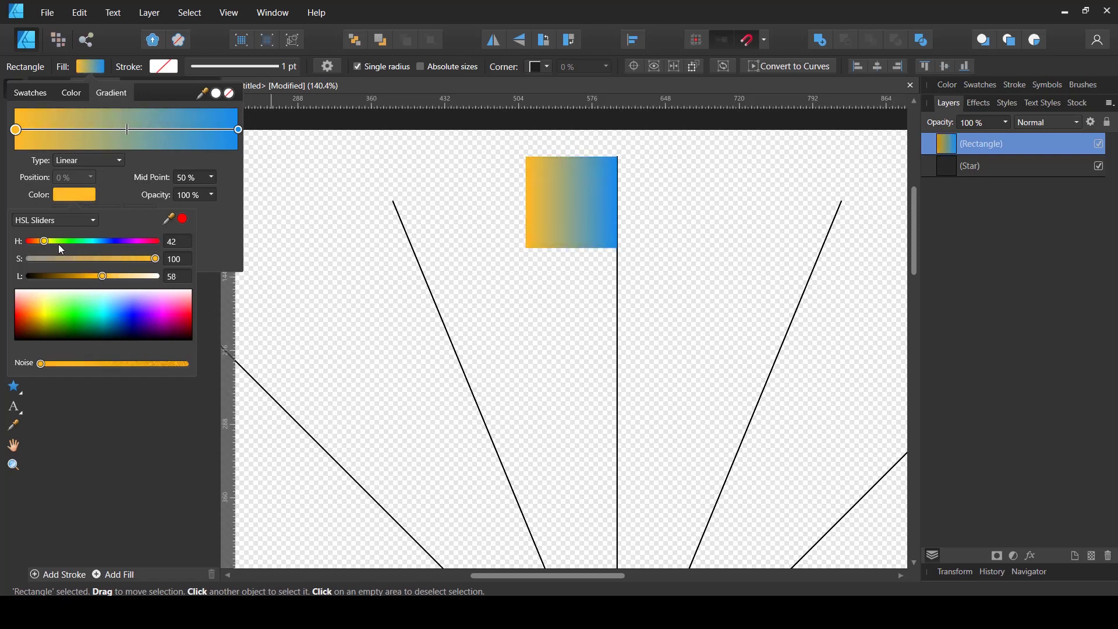
pyautogui.moveTo(58, 243); pyautogui.dragTo(44, 245)
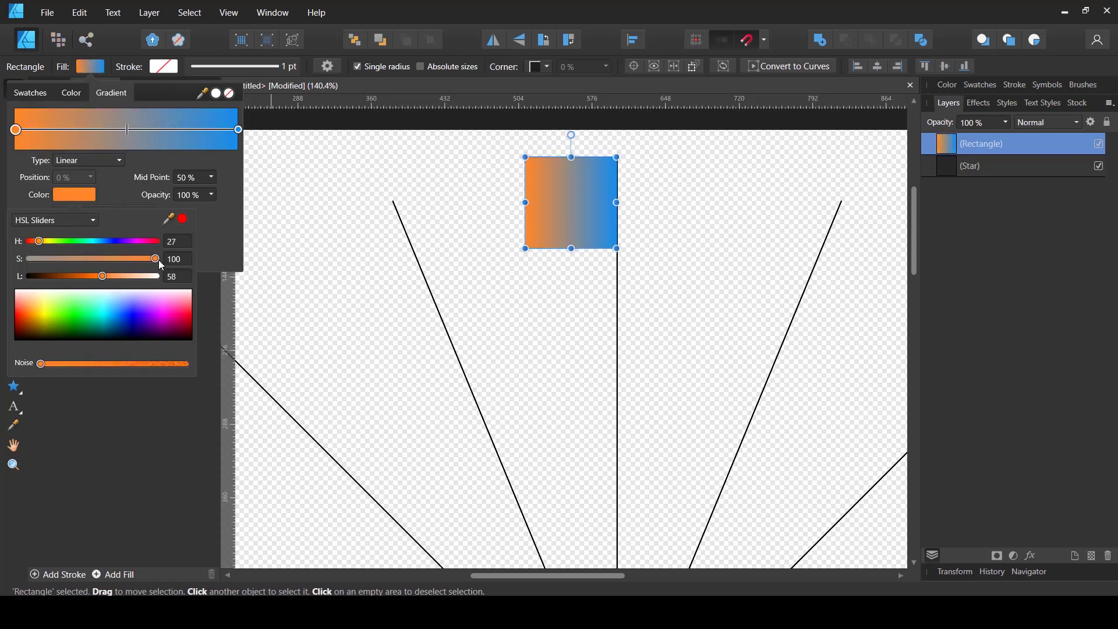
pyautogui.click(532, 279)
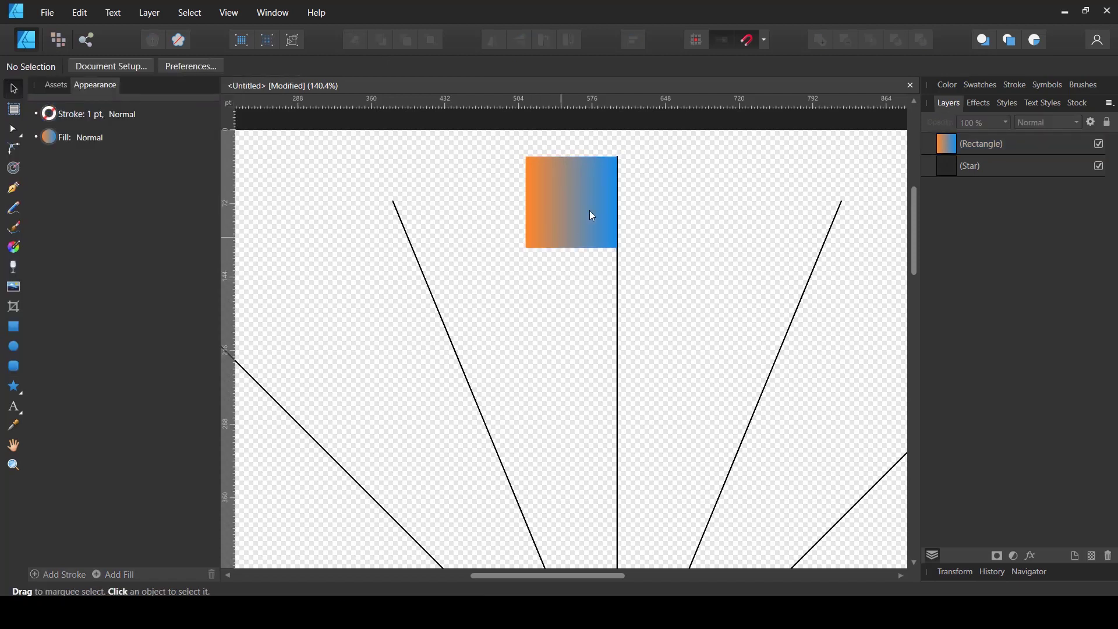
# - Create a symbol from the gradient-filled square
pyautogui.click(596, 196)
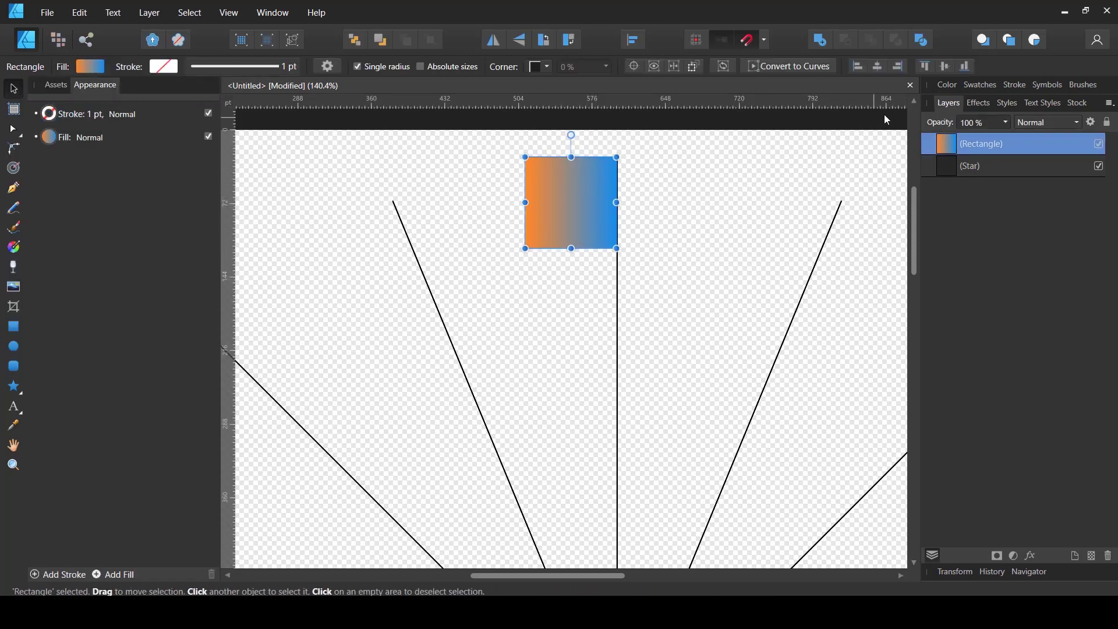
pyautogui.click(1051, 86)
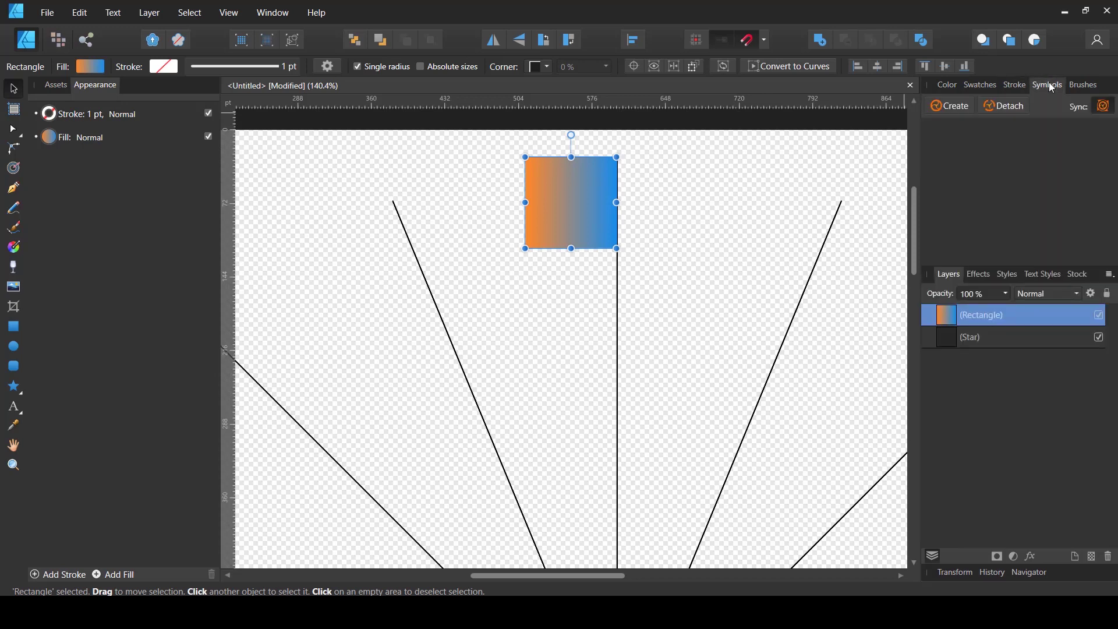
pyautogui.click(226, 10)
pyautogui.moveTo(175, 260)
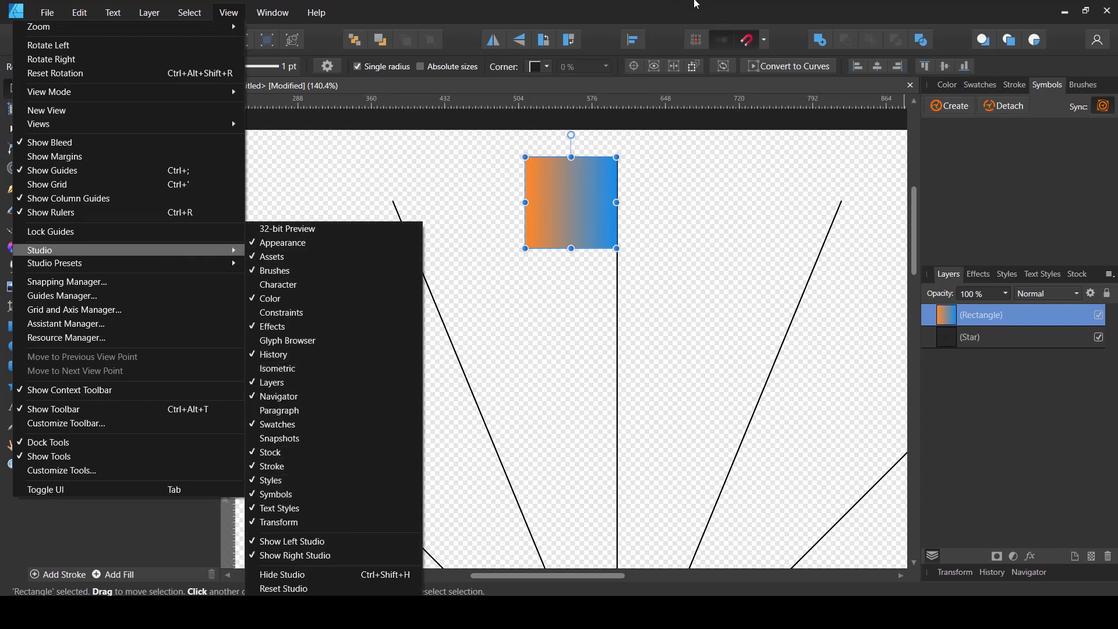
pyautogui.press('Escape')
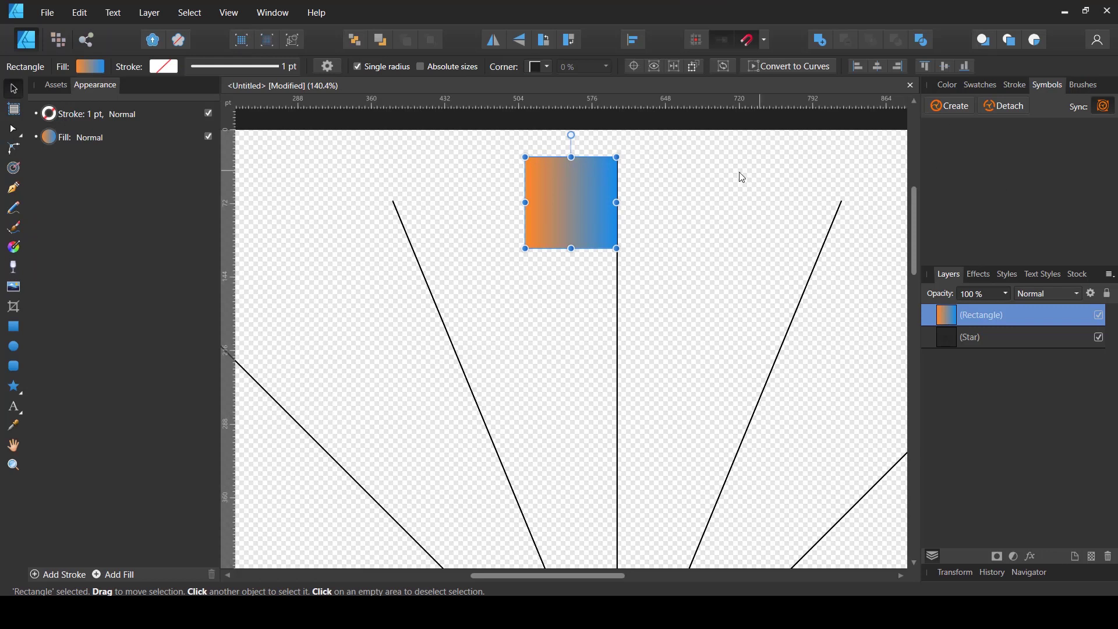
pyautogui.click(955, 109)
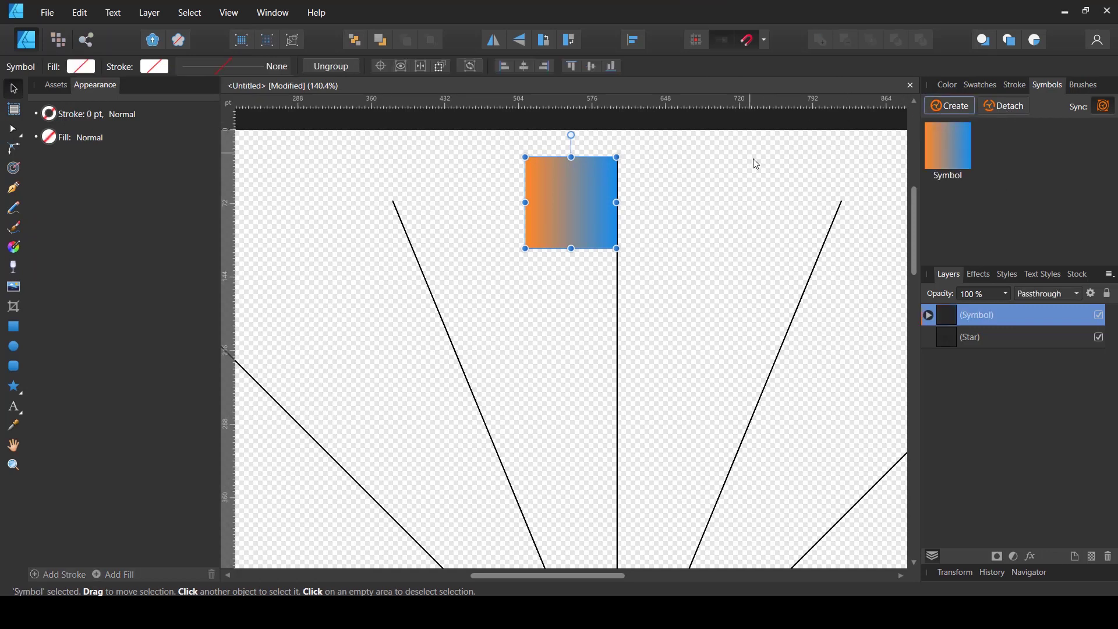
pyautogui.click(1044, 85)
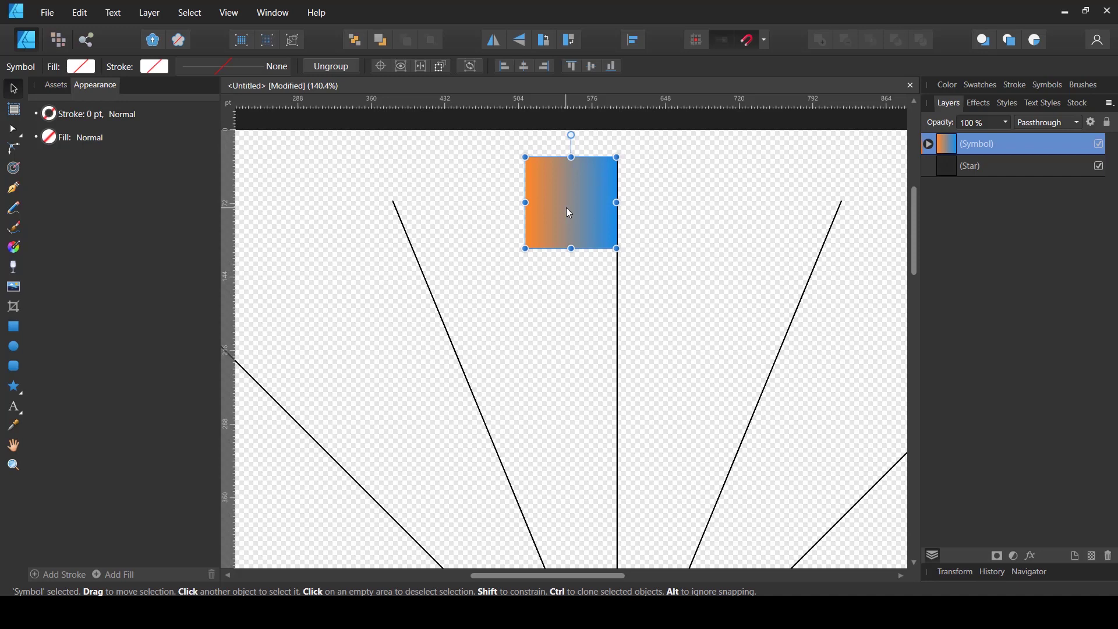
# - Duplicate the symbol, flip the copy horizontally and snap it against the opposite side of the vertical spoke
pyautogui.hotkey('ctrl', 'j')
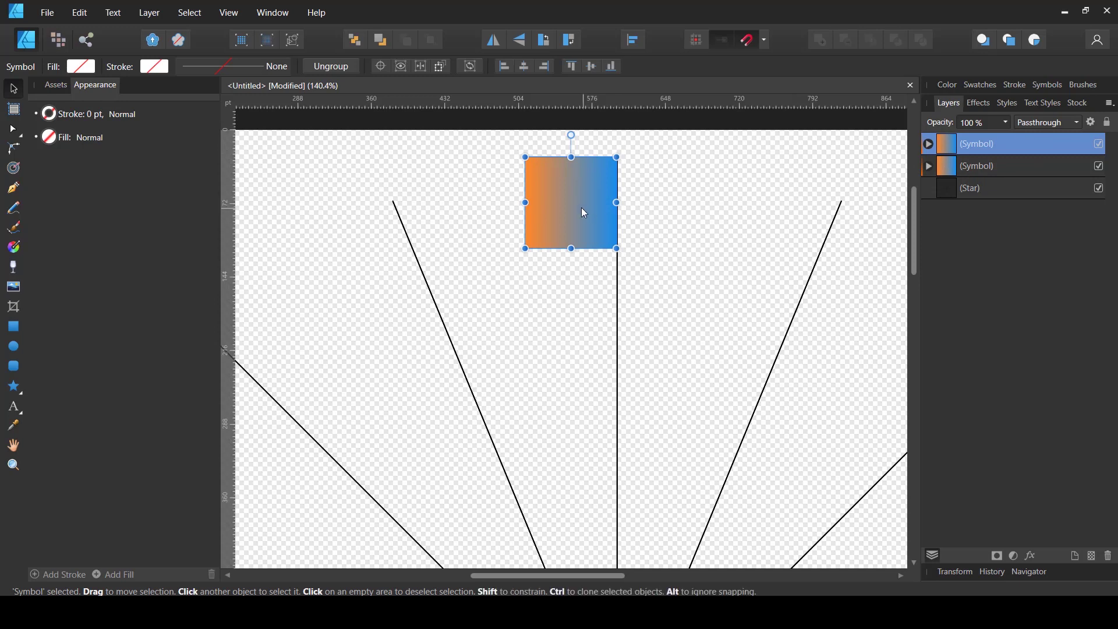
pyautogui.click(493, 39)
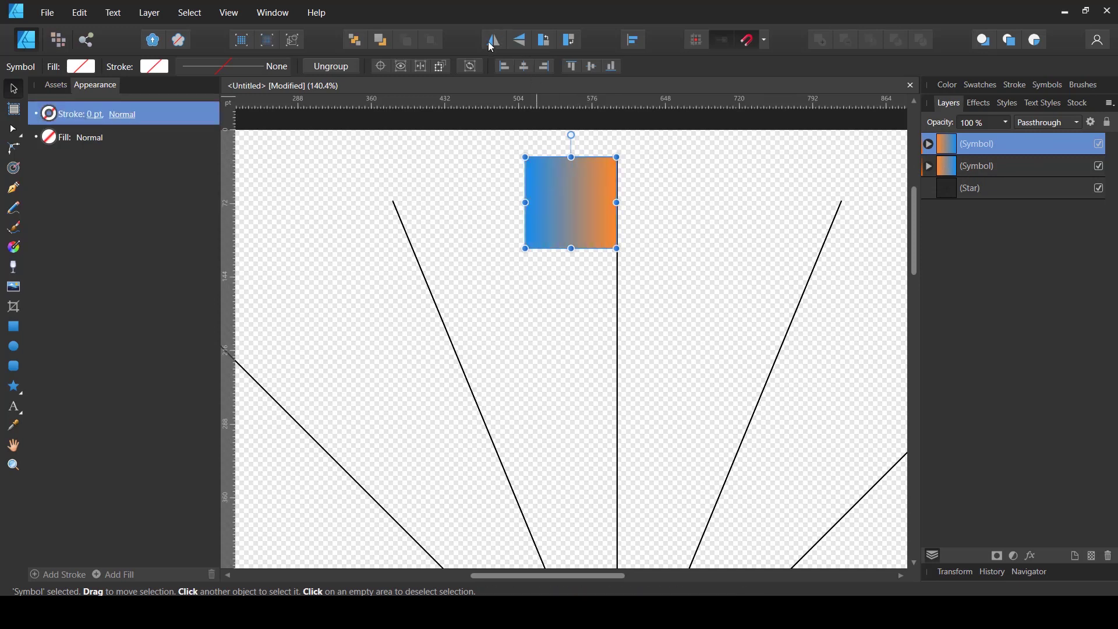
pyautogui.moveTo(575, 214); pyautogui.dragTo(663, 205)
pyautogui.click(696, 310)
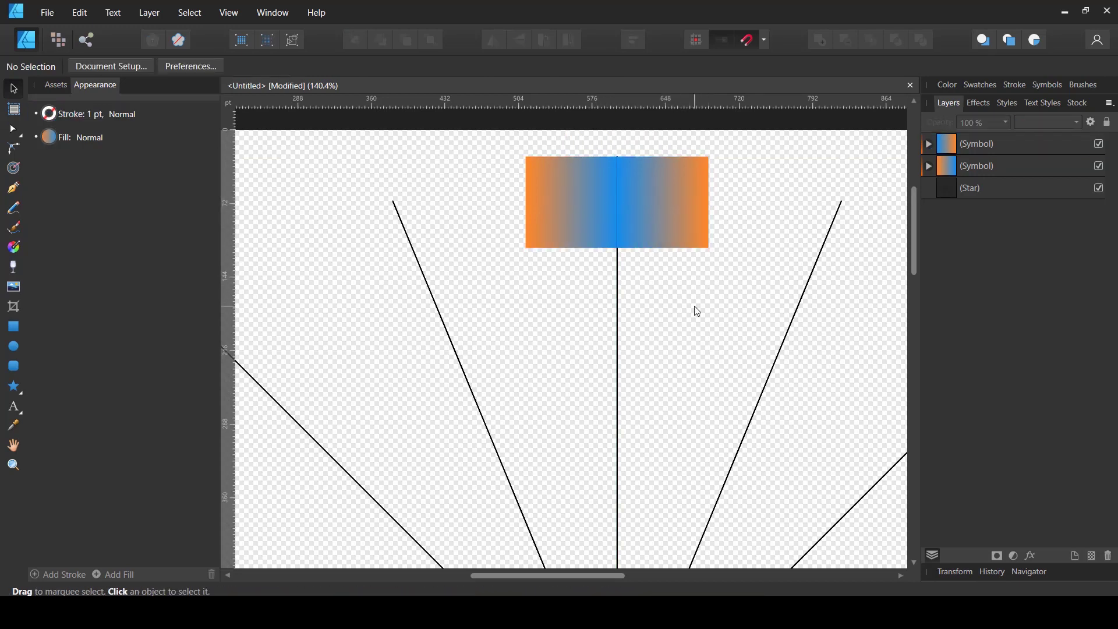
# - Group the two mirrored symbol squares
pyautogui.click(965, 169)
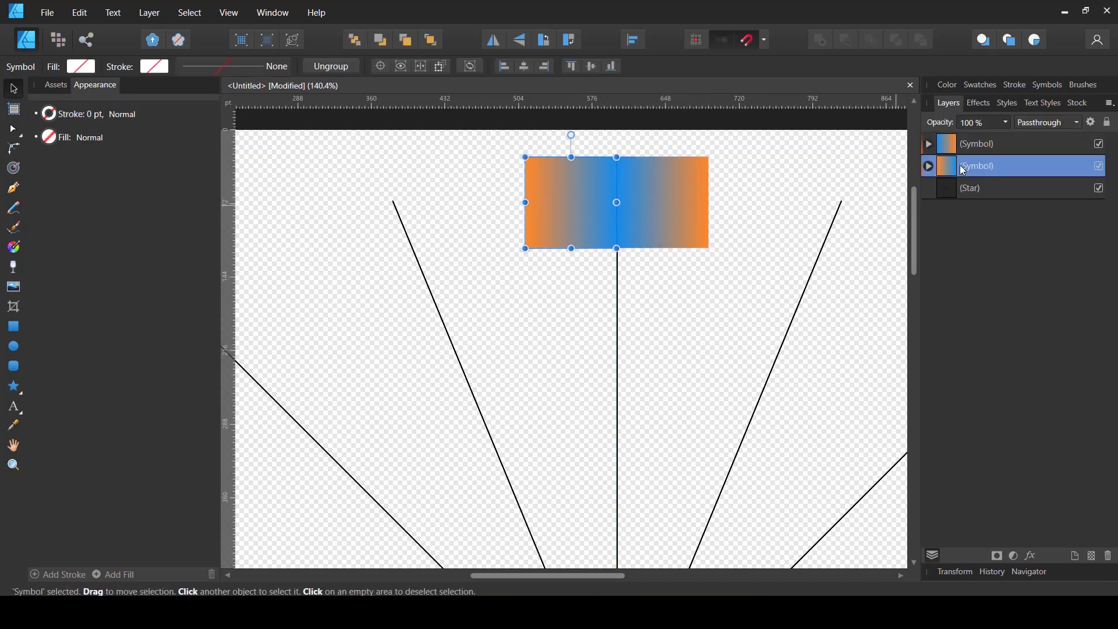
pyautogui.keyDown('shift'); pyautogui.click(964, 143); pyautogui.keyUp('shift')
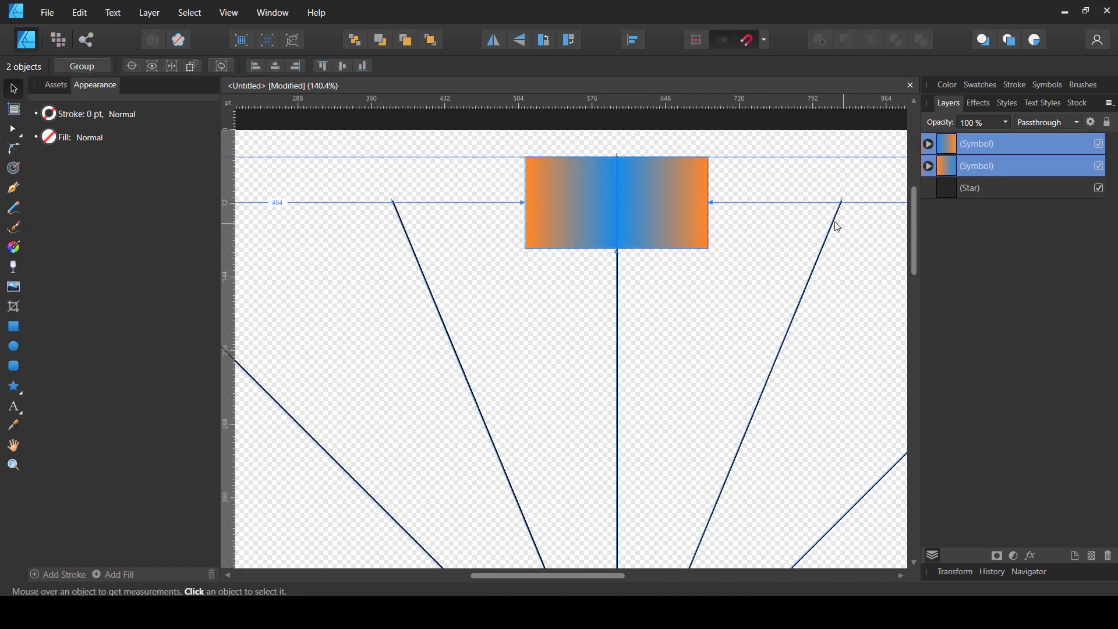
pyautogui.hotkey('ctrl', 'g')
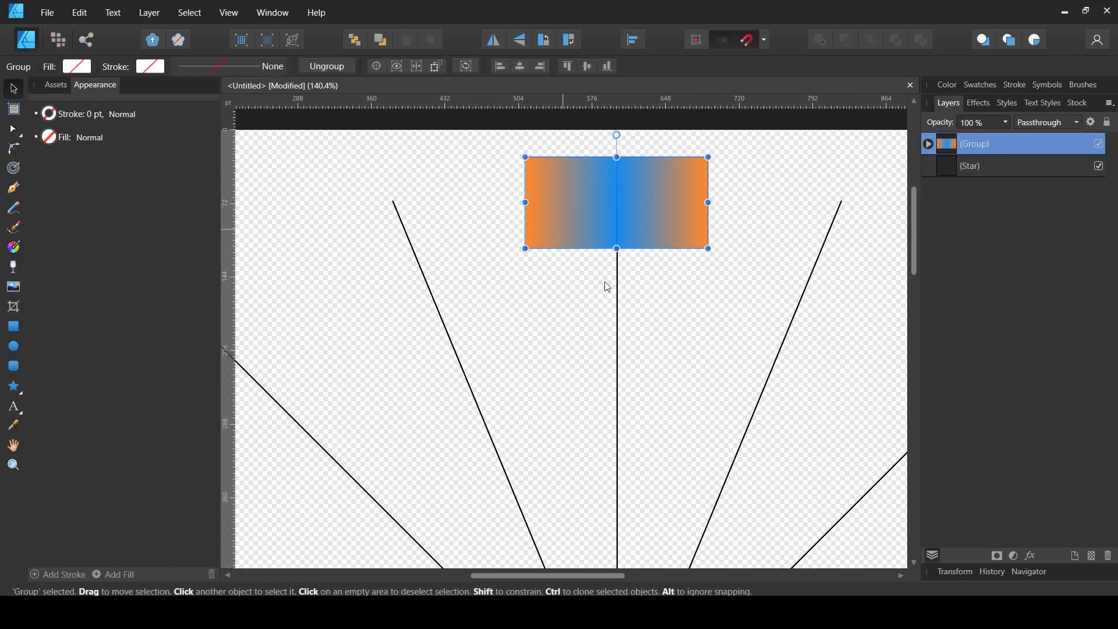
# - Show the transform origin of the mirrored group
pyautogui.scroll(-3, 620, 266)
pyautogui.scroll(-2, 621, 266)
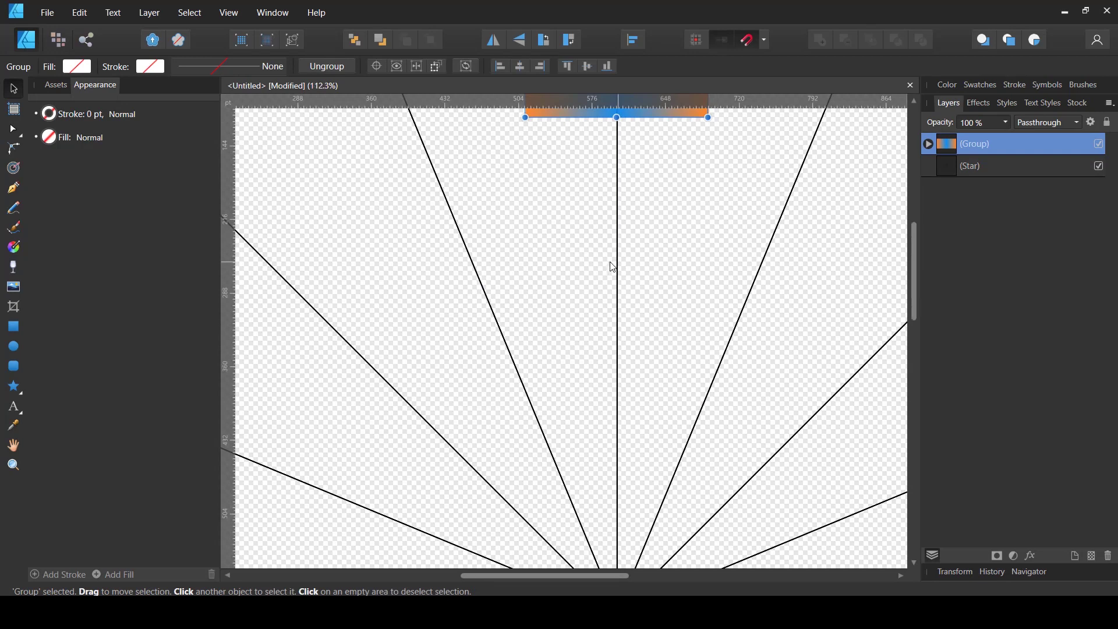
pyautogui.keyDown('ctrl'); pyautogui.scroll(-3, 621, 266); pyautogui.keyUp('ctrl')
pyautogui.scroll(1, 658, 285)
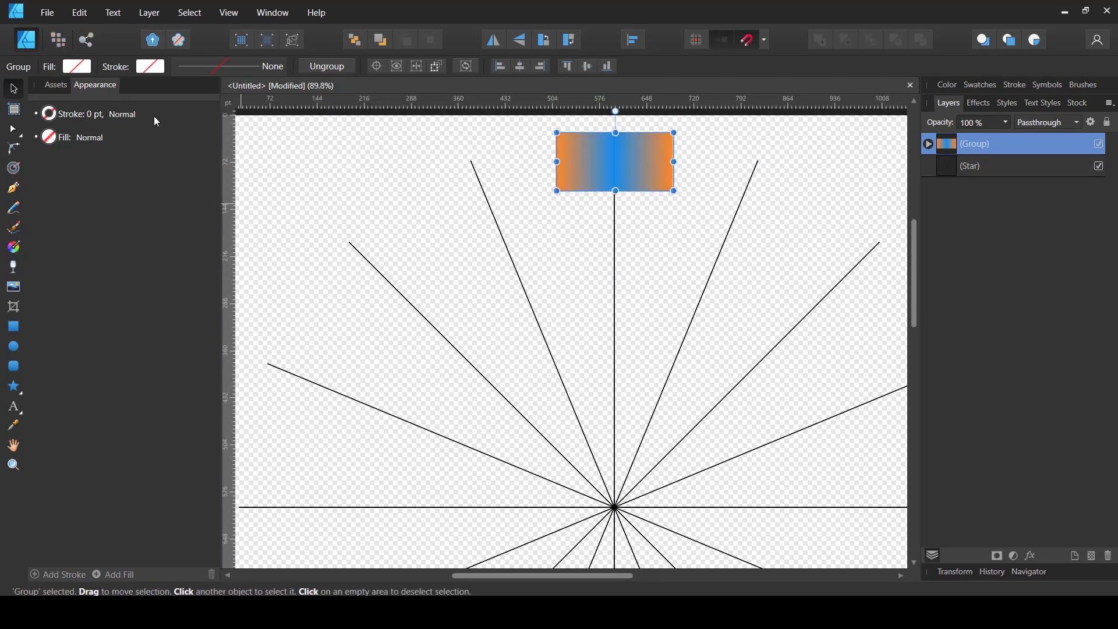
pyautogui.scroll(1, 687, 204)
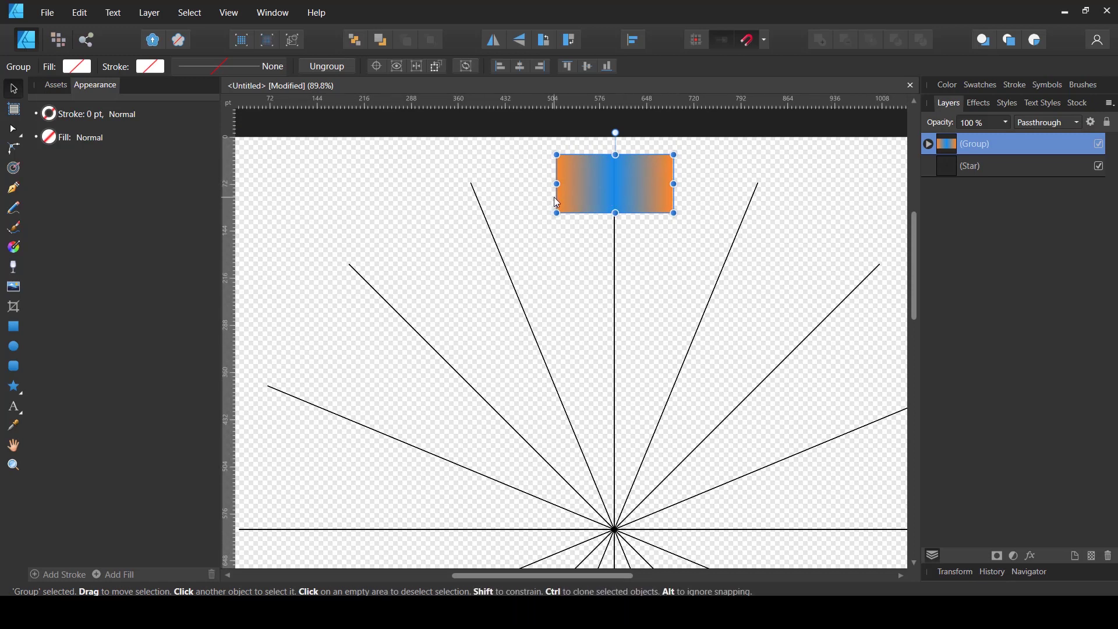
pyautogui.scroll(-1, 568, 198)
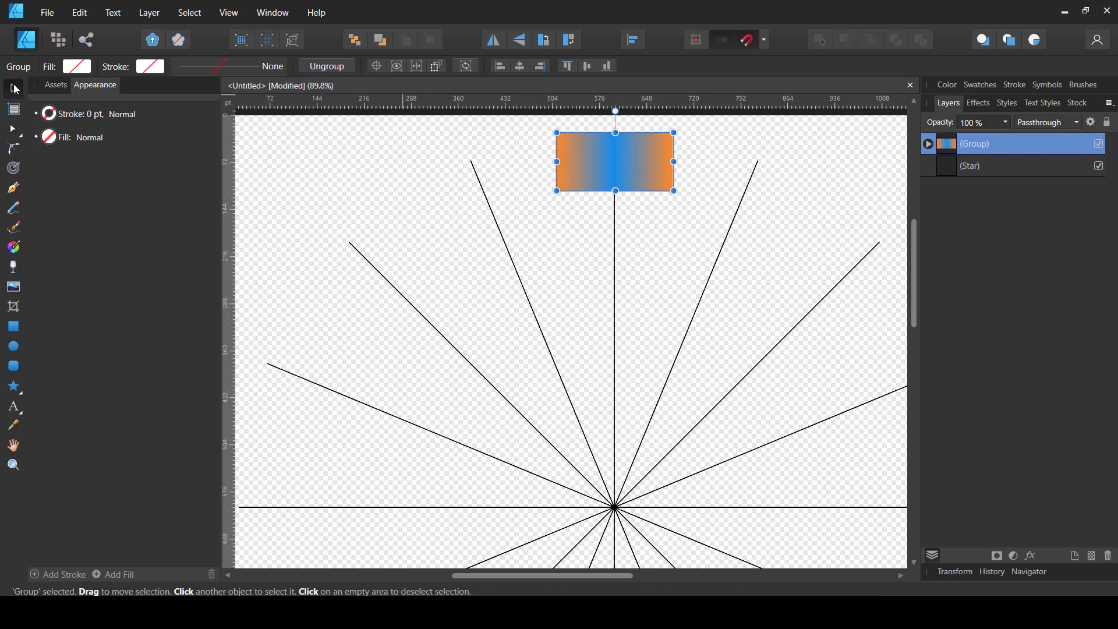
pyautogui.click(378, 67)
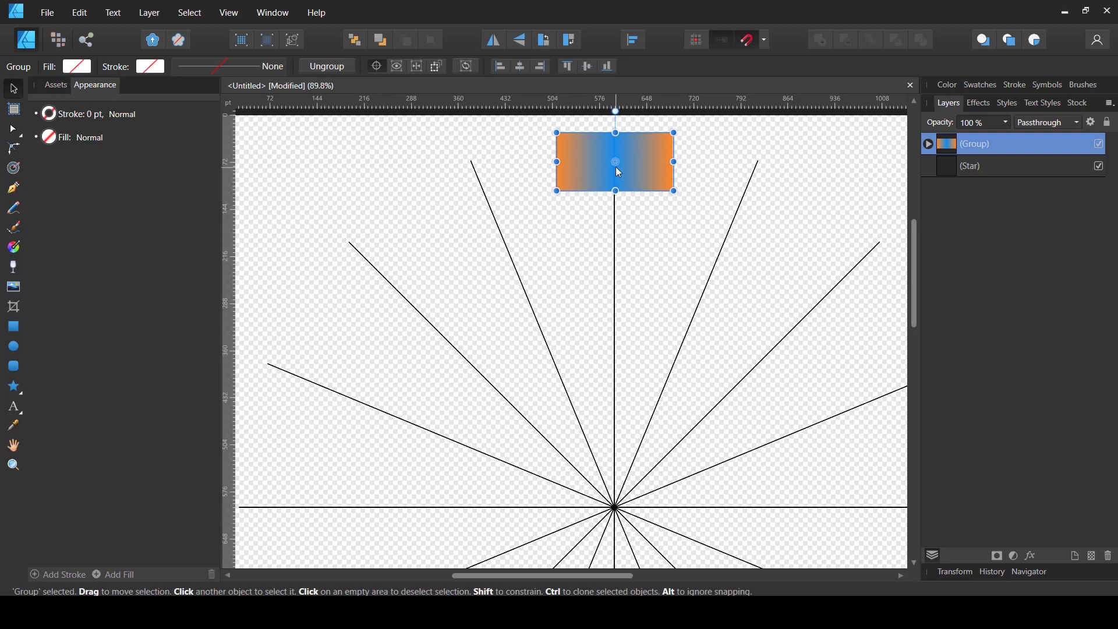
# - Move the group's transform origin from the middle of the squares to the centre of the star, where all spokes meet
pyautogui.scroll(5, 619, 172)
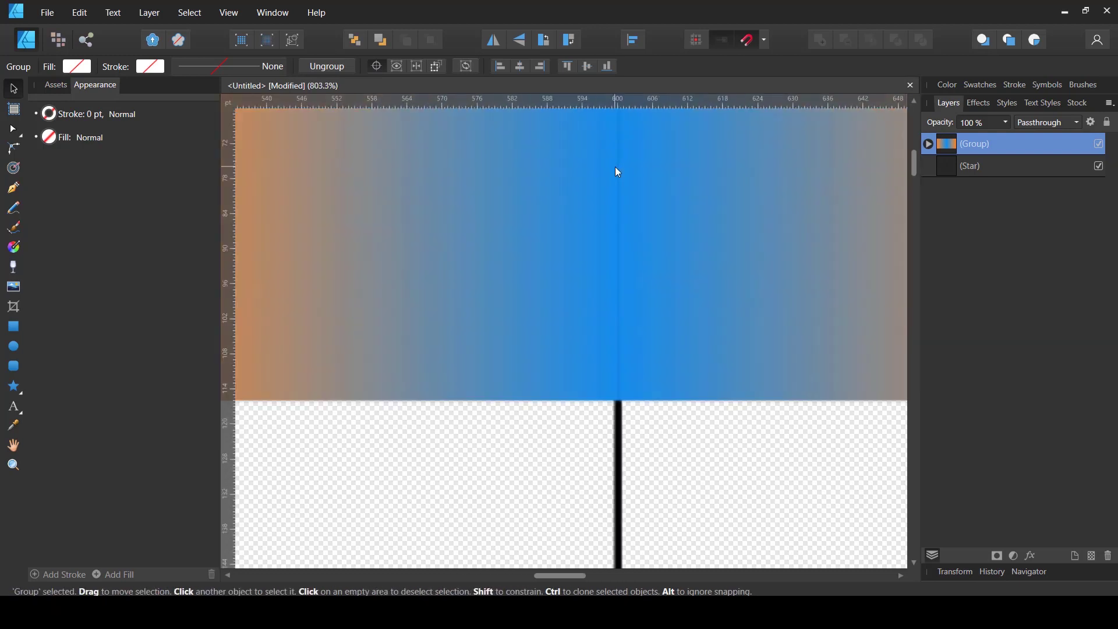
pyautogui.scroll(-4, 617, 146)
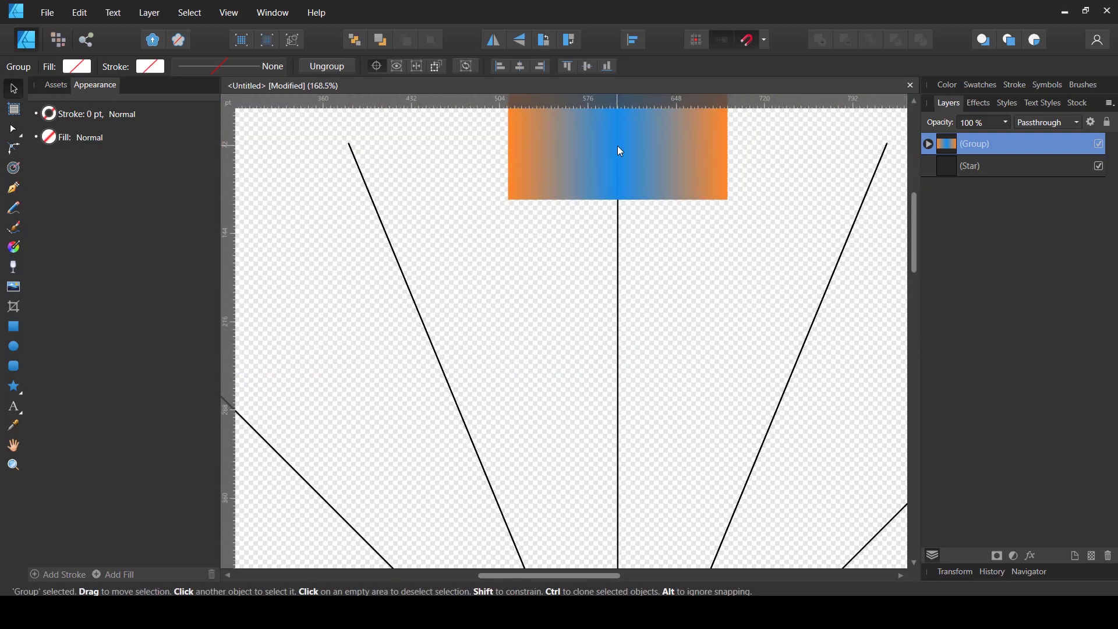
pyautogui.scroll(2, 617, 152)
pyautogui.scroll(-1, 620, 166)
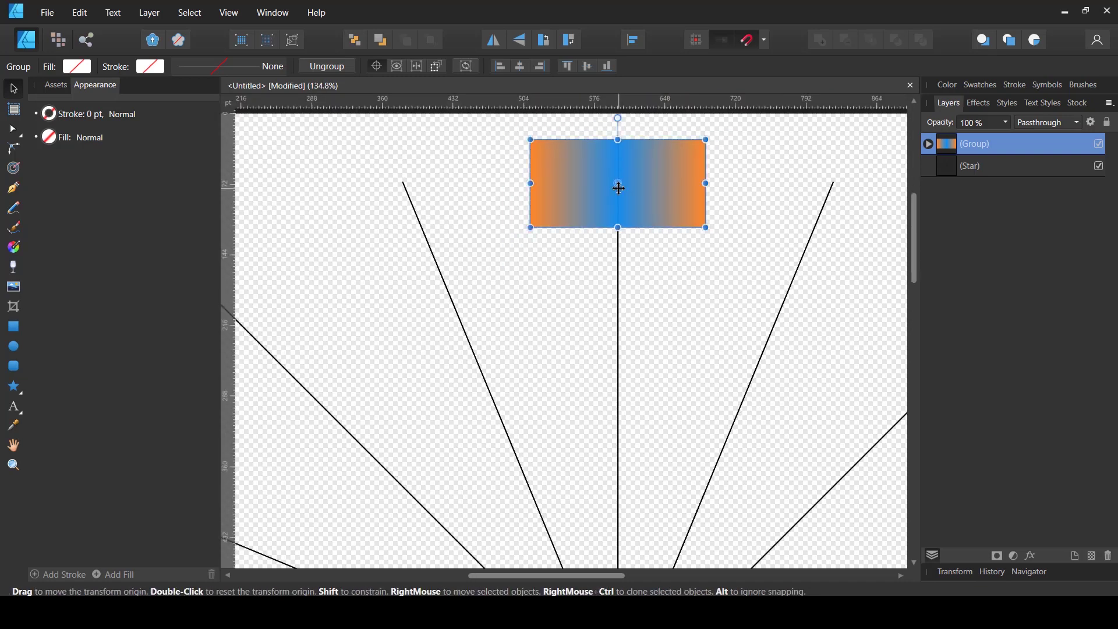
pyautogui.scroll(-1, 620, 175)
pyautogui.scroll(-1, 613, 183)
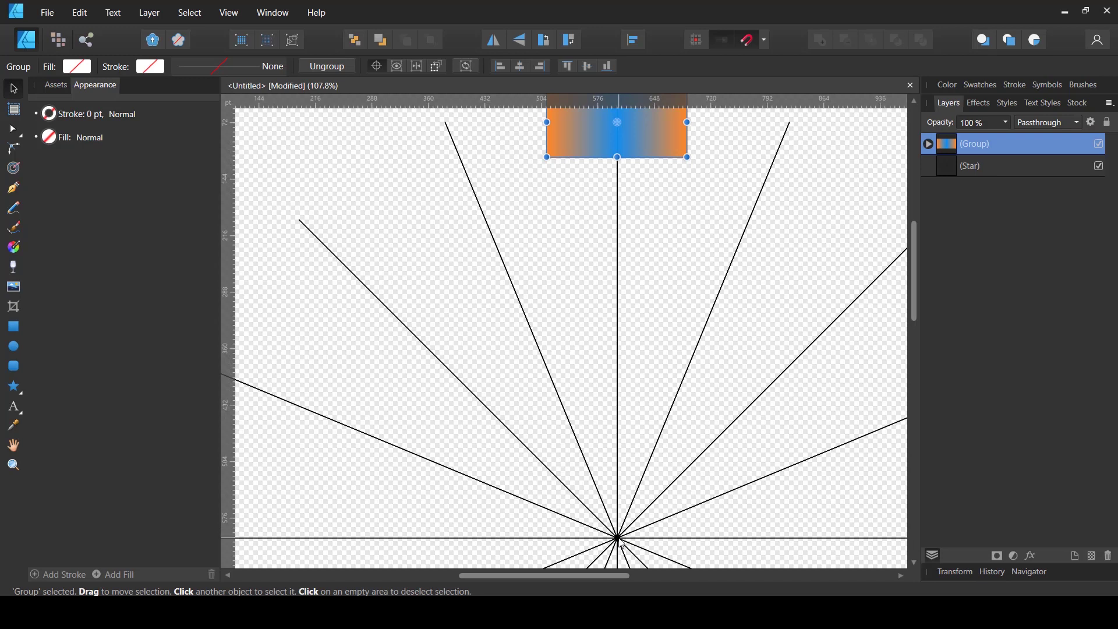
pyautogui.scroll(-1, 616, 390)
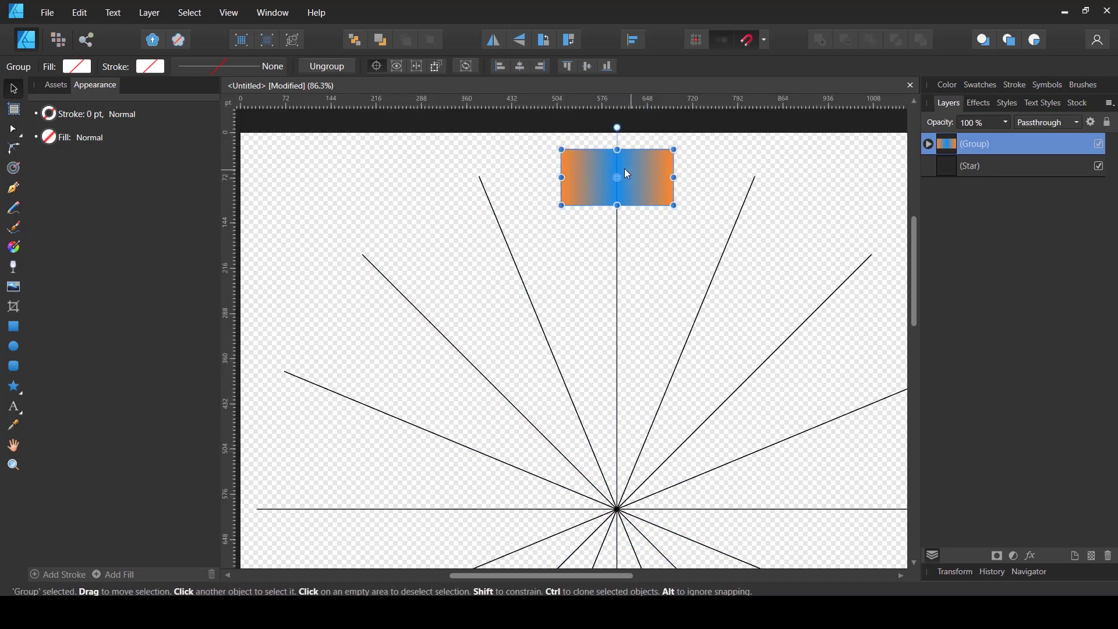
pyautogui.moveTo(617, 178); pyautogui.dragTo(614, 509)
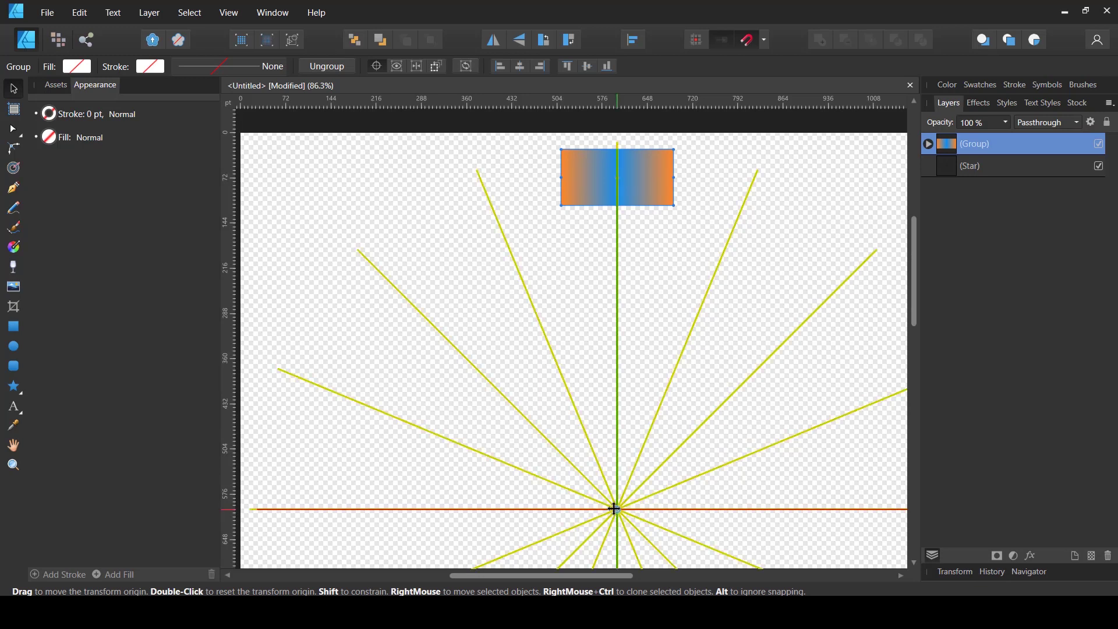
pyautogui.moveTo(614, 509); pyautogui.dragTo(616, 510)
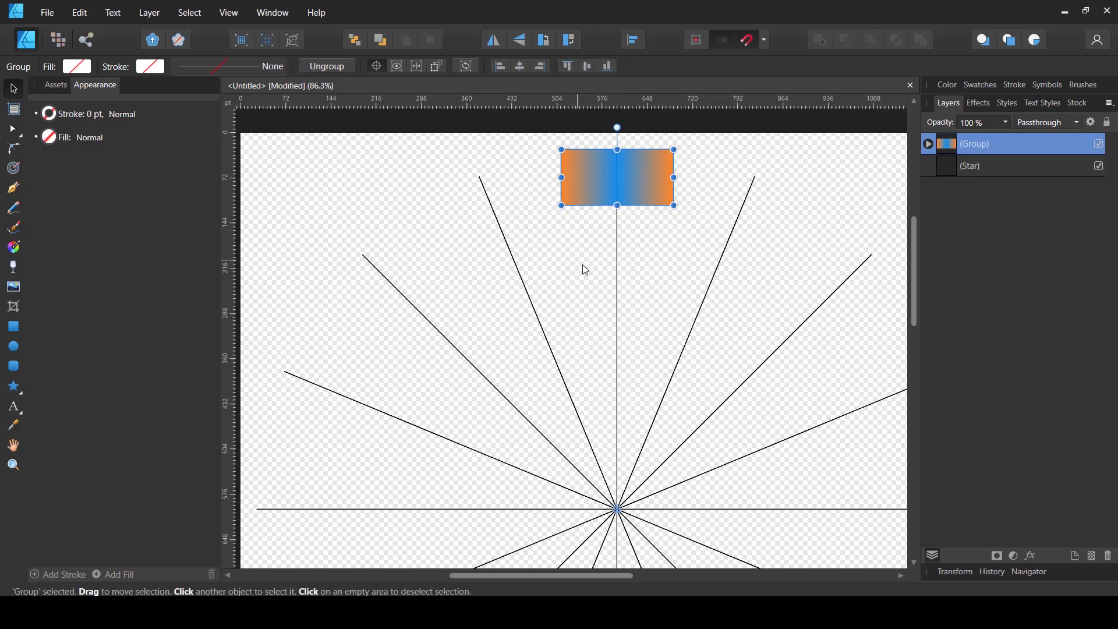
# - Duplicate the mirrored group in place
pyautogui.moveTo(621, 270); pyautogui.dragTo(561, 267)
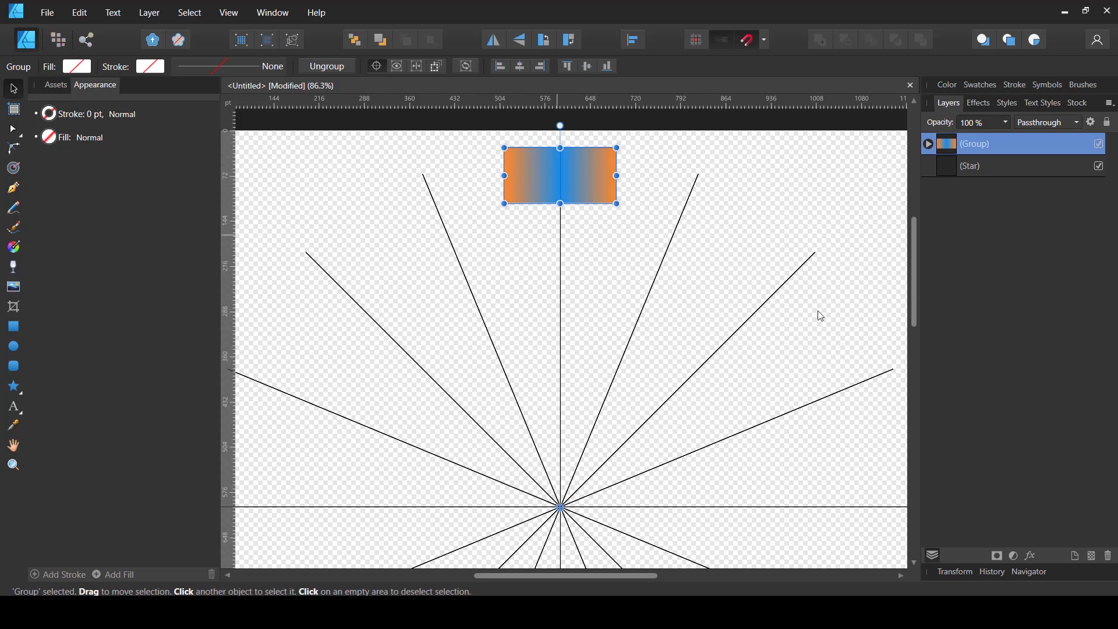
pyautogui.scroll(1, 674, 324)
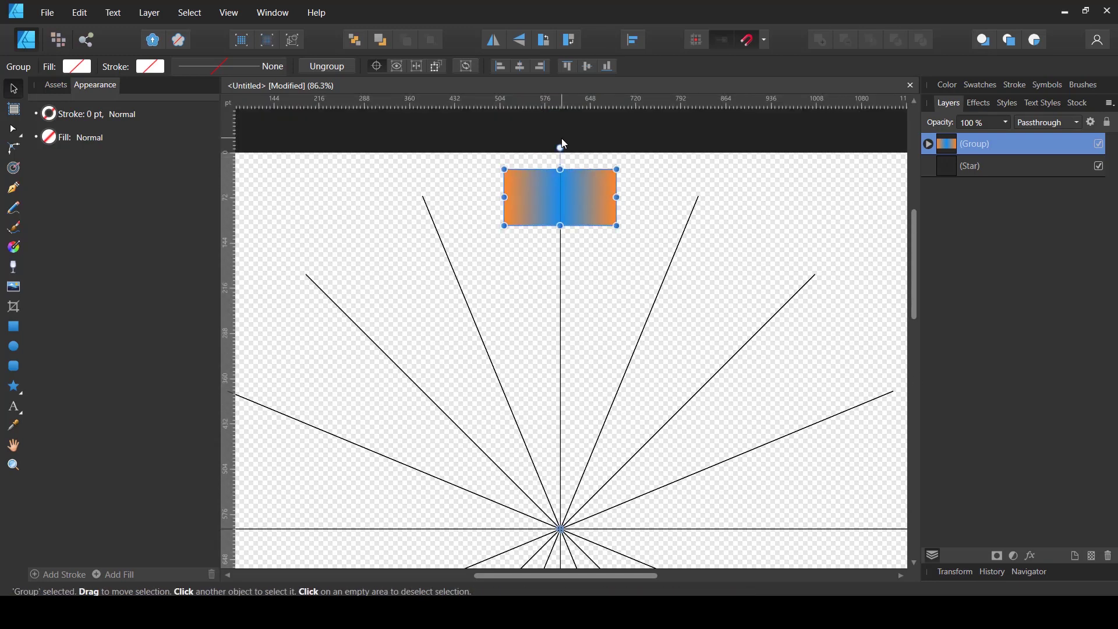
pyautogui.hotkey('ctrl', 'j')
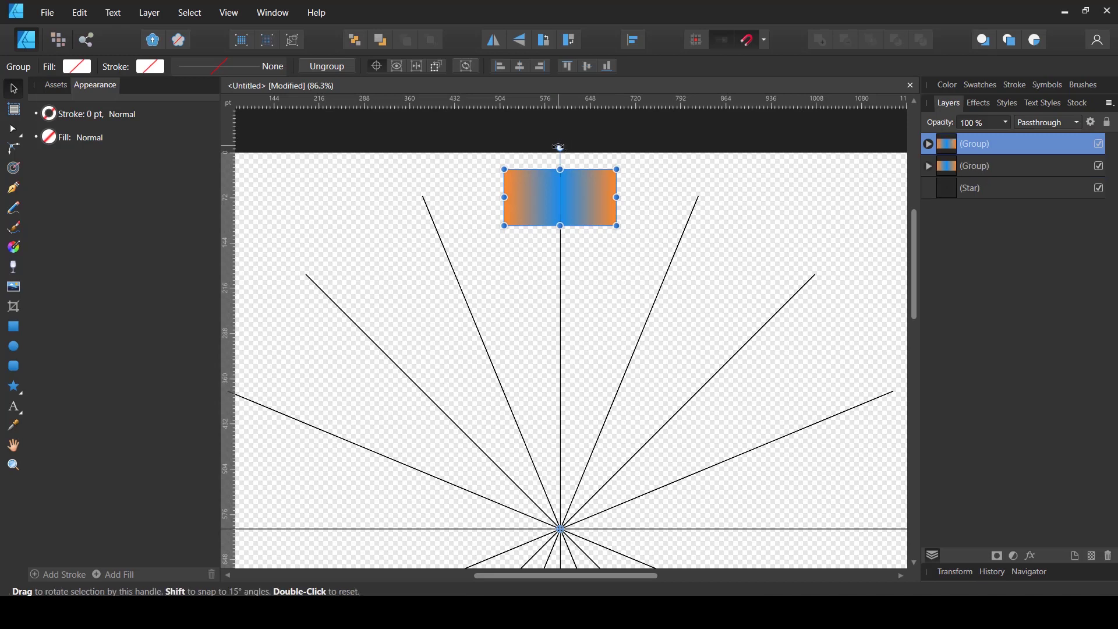
# - Try rotating the duplicate freehand onto the next spoke clockwise, then undo the rotation and deselect
pyautogui.moveTo(559, 147); pyautogui.dragTo(676, 239)
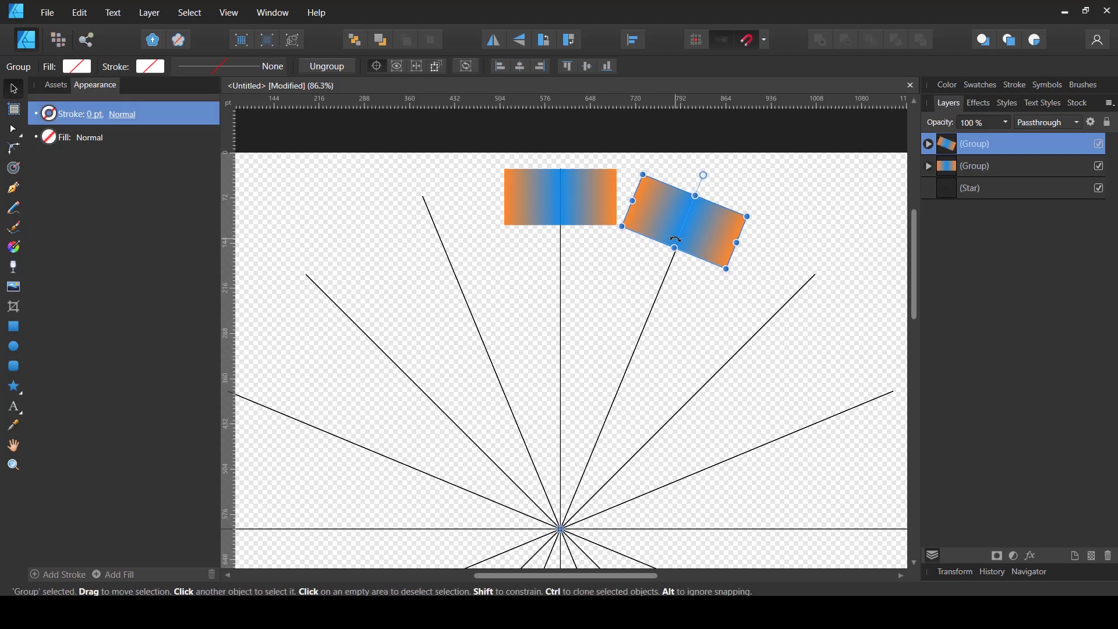
pyautogui.hotkey('ctrl', 'z')
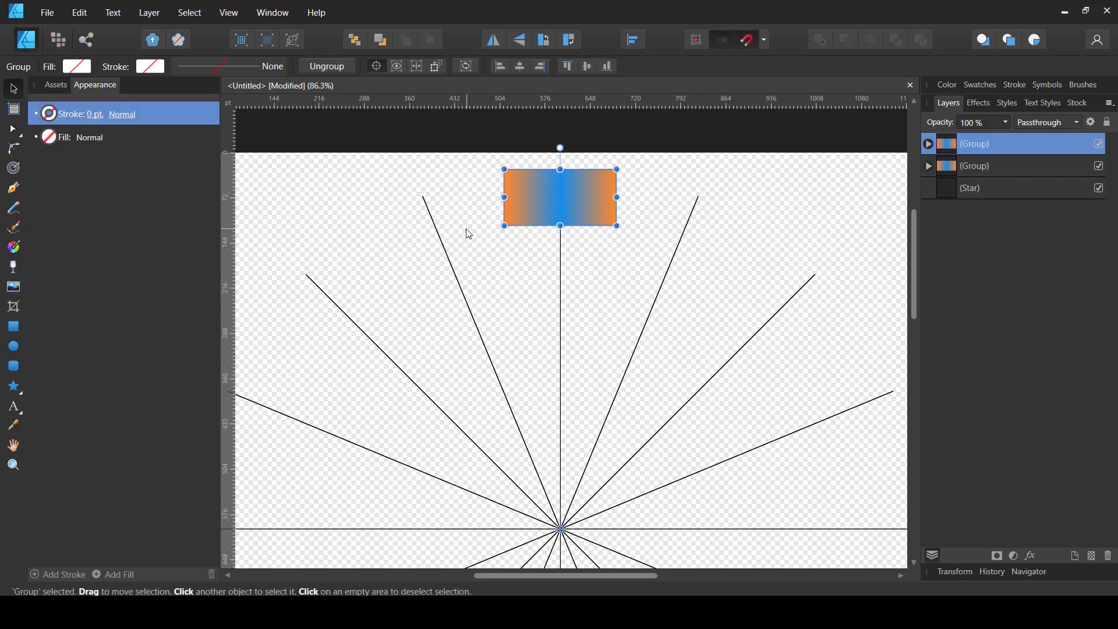
pyautogui.click(498, 255)
# - Select the star guide and check its number of points
pyautogui.scroll(-2, 559, 255)
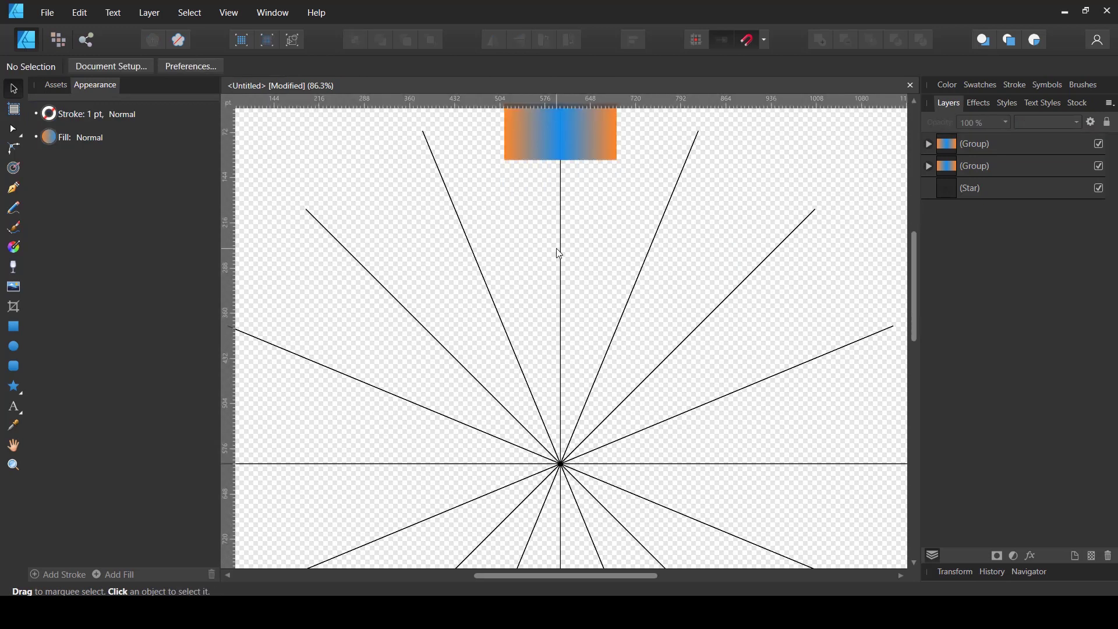
pyautogui.click(962, 191)
pyautogui.scroll(-1, 563, 240)
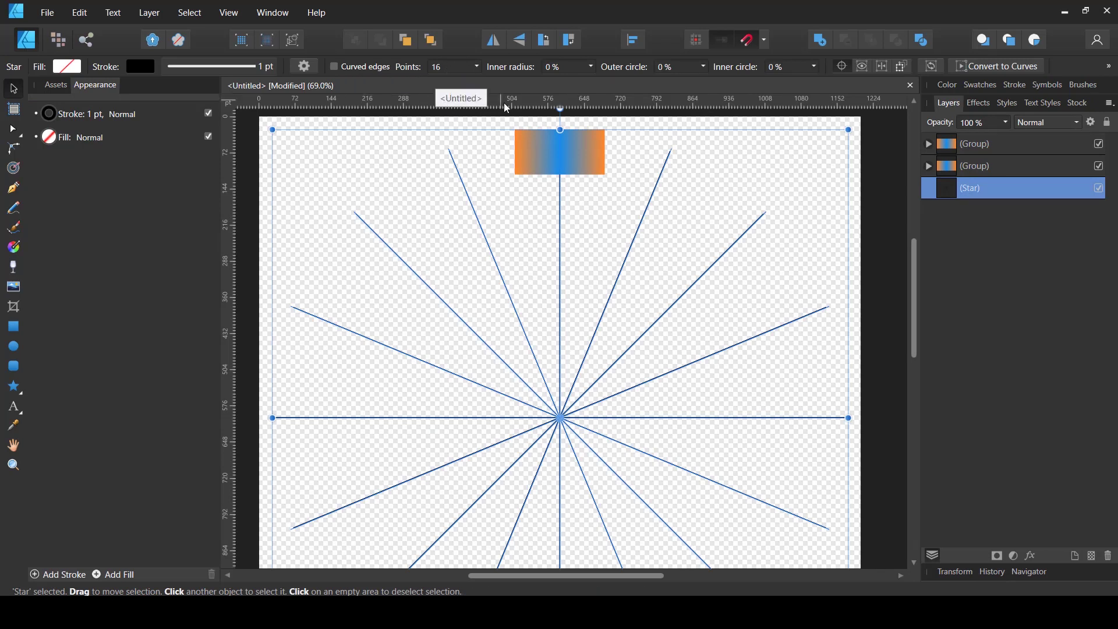
pyautogui.scroll(-2, 523, 287)
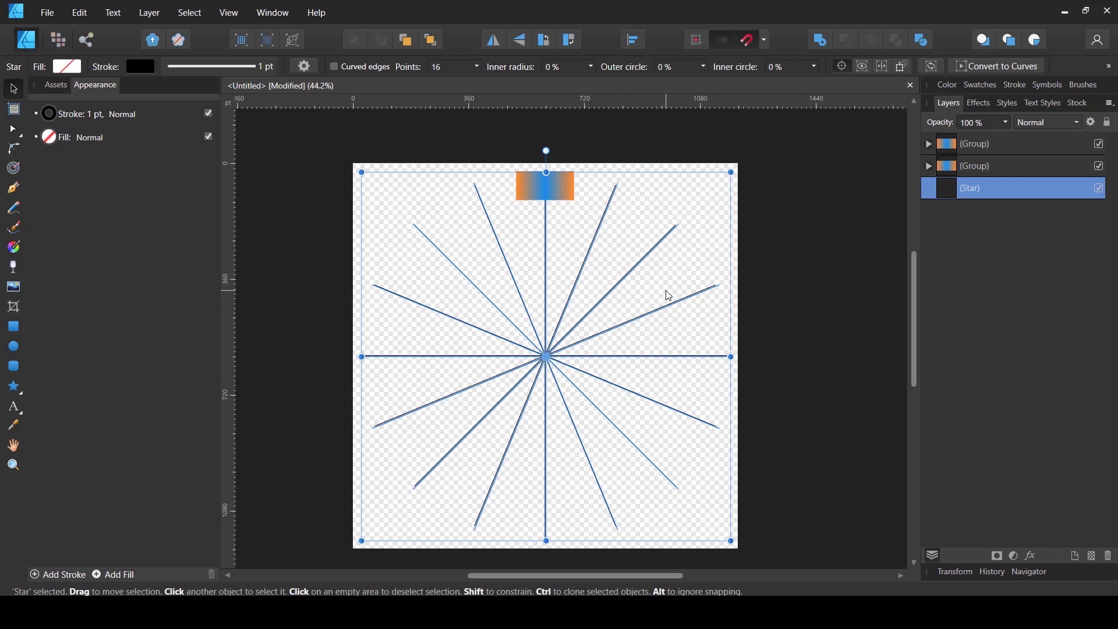
# - Divide 360 by 16 in Calculator to find the angle between spokes, and close it
pyautogui.click(881, 468)
pyautogui.click(880, 429)
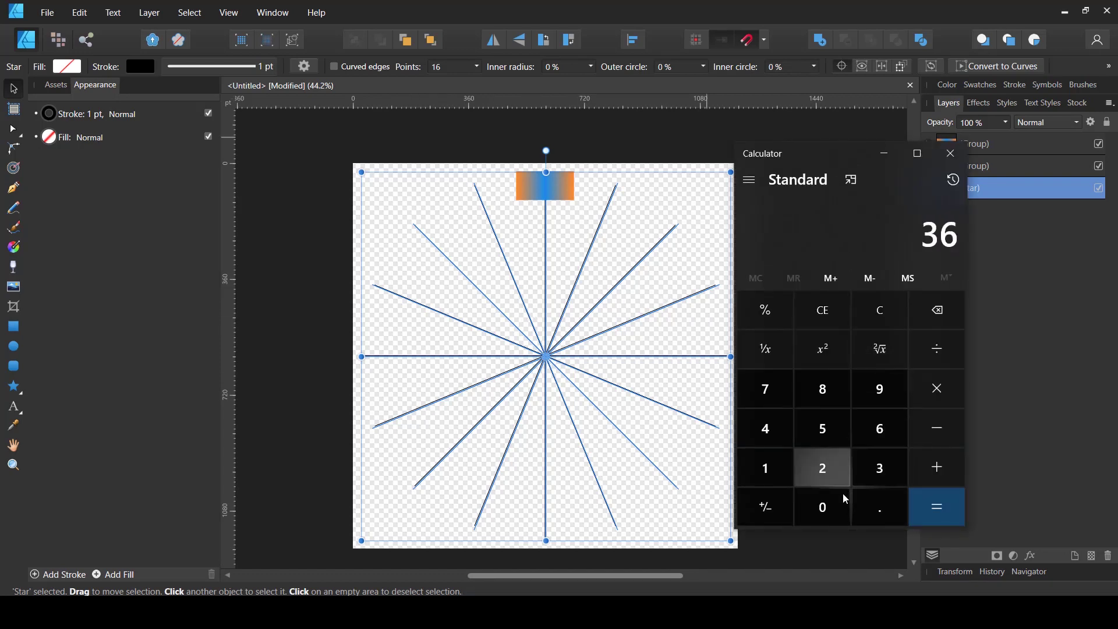
pyautogui.click(845, 500)
pyautogui.click(937, 348)
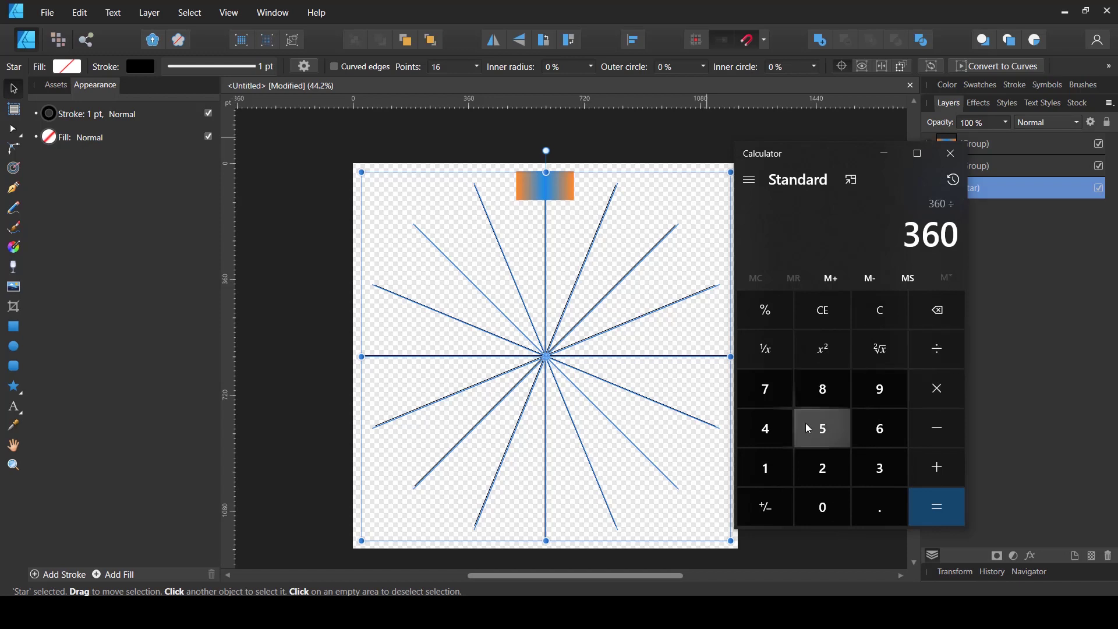
pyautogui.click(779, 471)
pyautogui.click(879, 430)
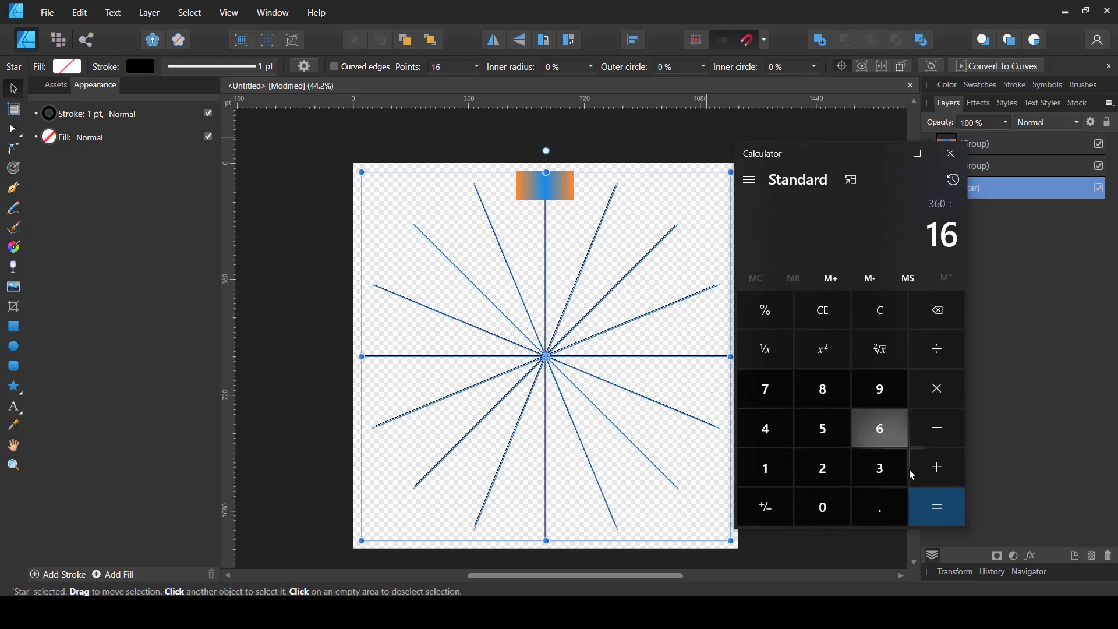
pyautogui.click(945, 513)
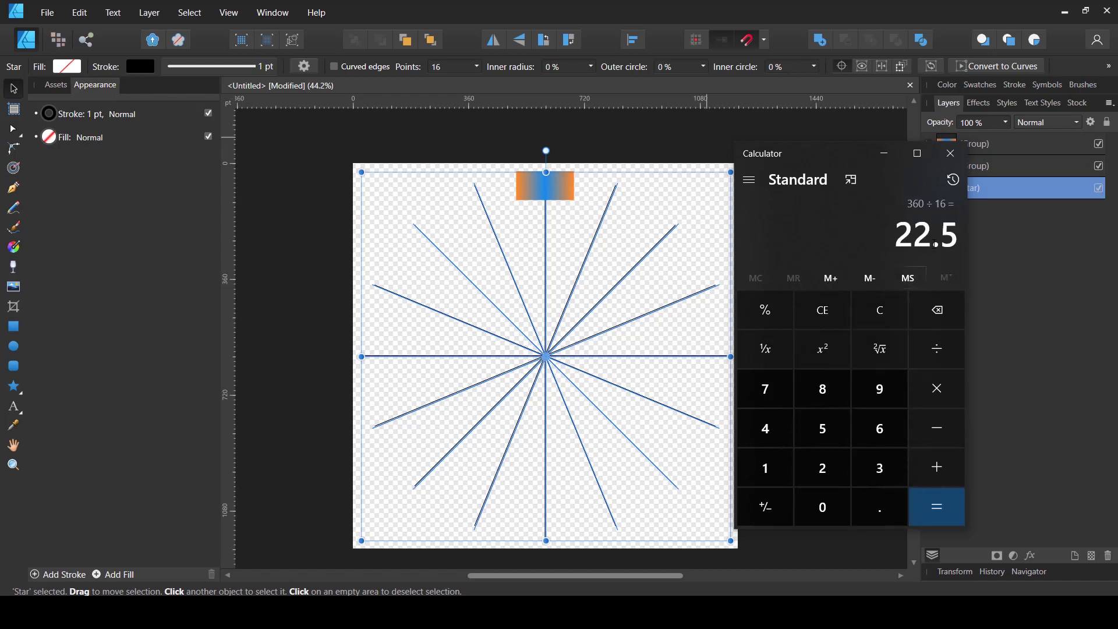
pyautogui.click(951, 153)
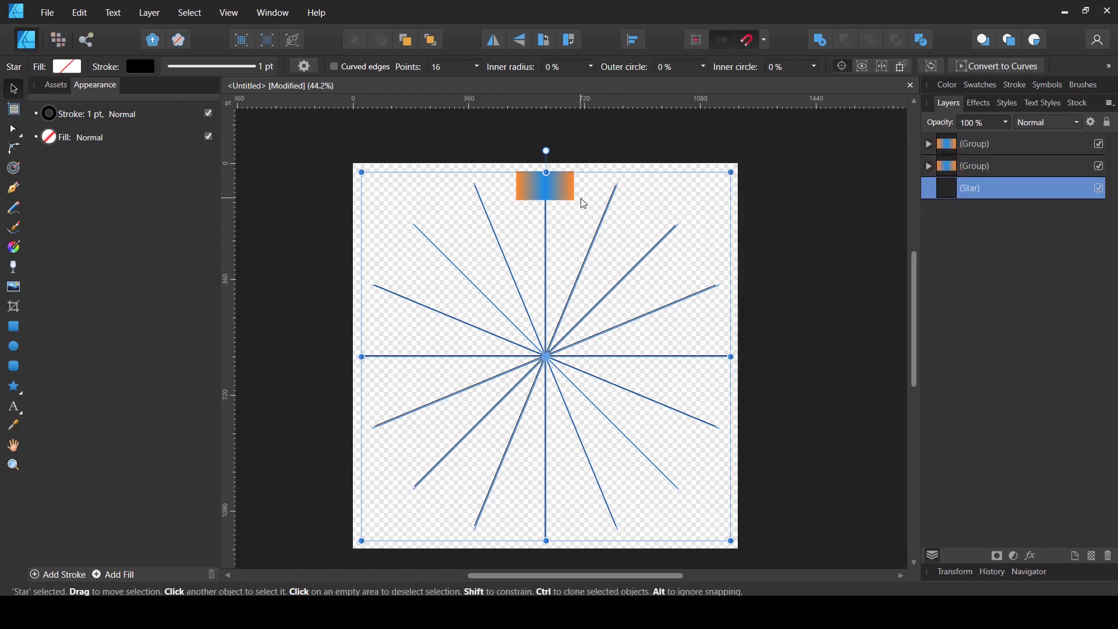
# - Select the topmost duplicate group and set its rotation to 22.5° about the star's centre
pyautogui.scroll(1, 584, 204)
pyautogui.click(960, 147)
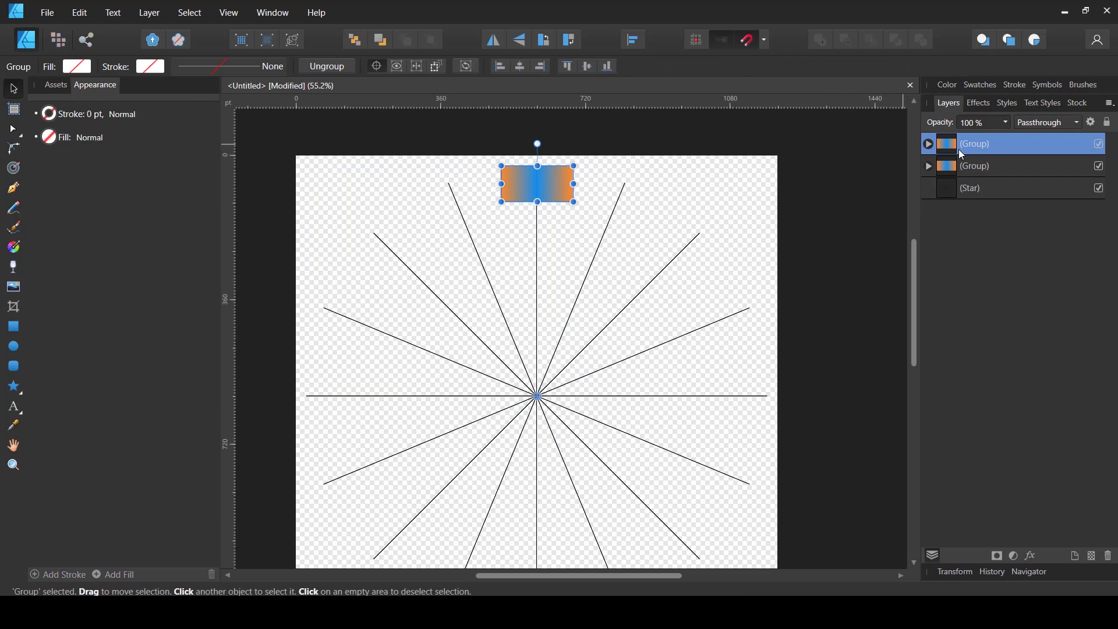
pyautogui.moveTo(958, 149); pyautogui.dragTo(945, 165)
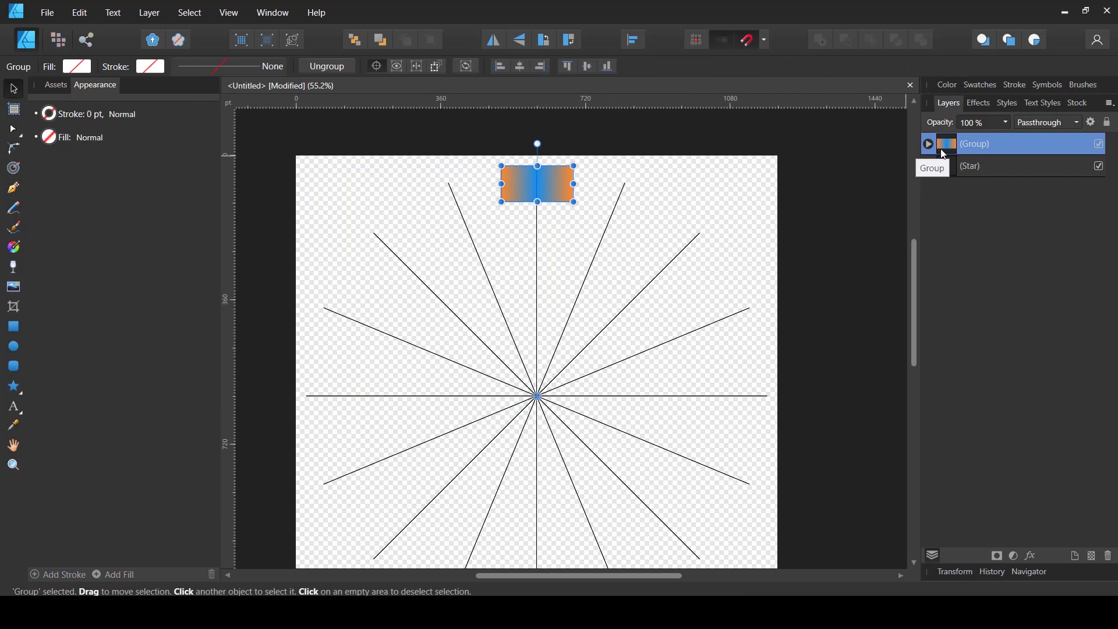
pyautogui.hotkey('ctrl', 'z')
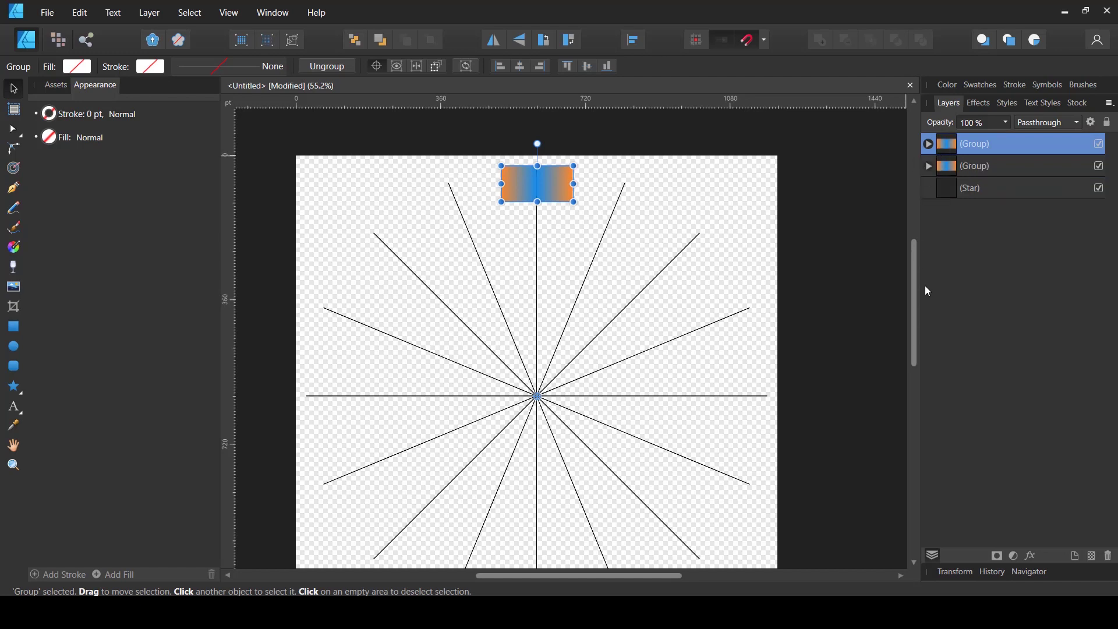
pyautogui.click(958, 573)
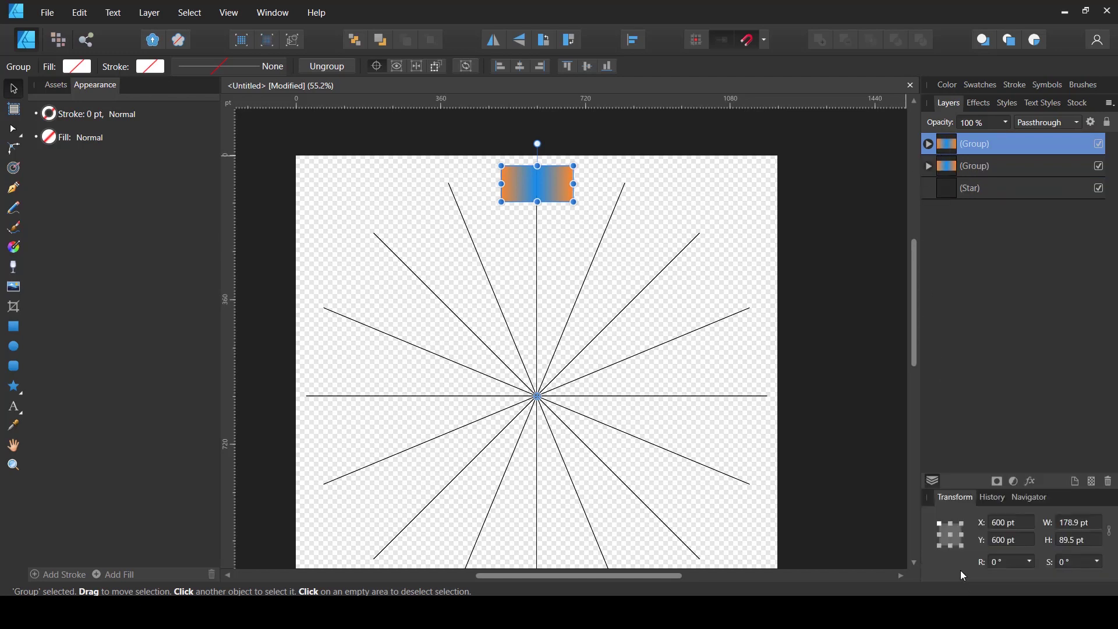
pyautogui.click(1002, 561)
pyautogui.write('22.5')
pyautogui.press('Return')
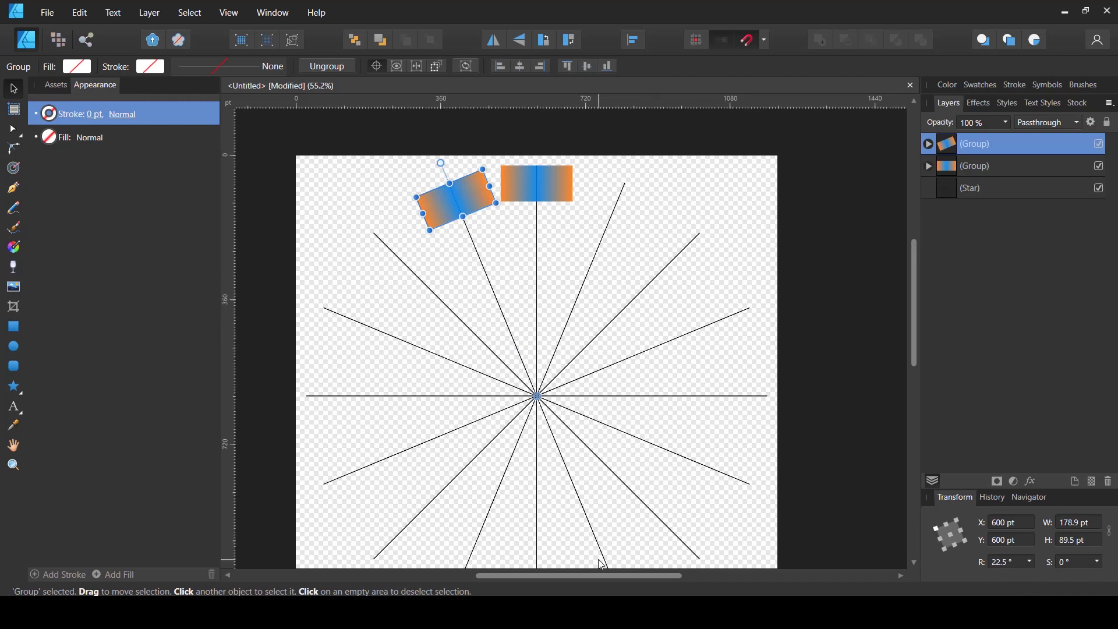
# - Repeat the rotated duplication in 22.5° increments until each of the 16 spokes carries a mirrored group
pyautogui.hotkey('ctrl', 'j')
pyautogui.hotkey('ctrl', 'j')
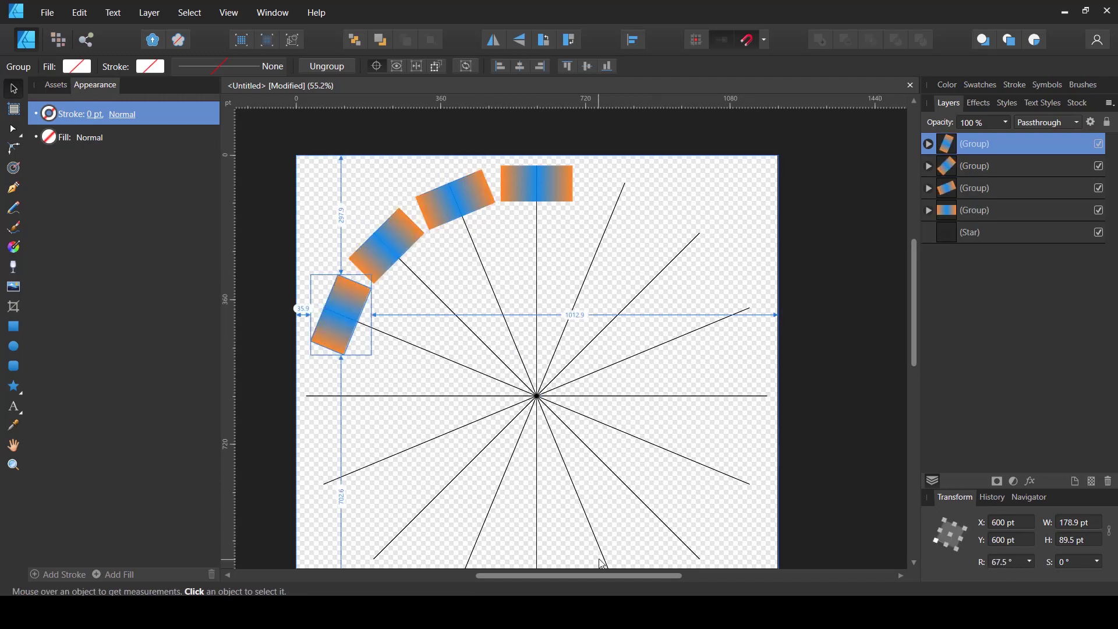
pyautogui.hotkey('ctrl', 'j')
pyautogui.hotkey('ctrl', 'j')
pyautogui.hotkey('ctrl', 'j')
pyautogui.hotkey('ctrl', 'j')
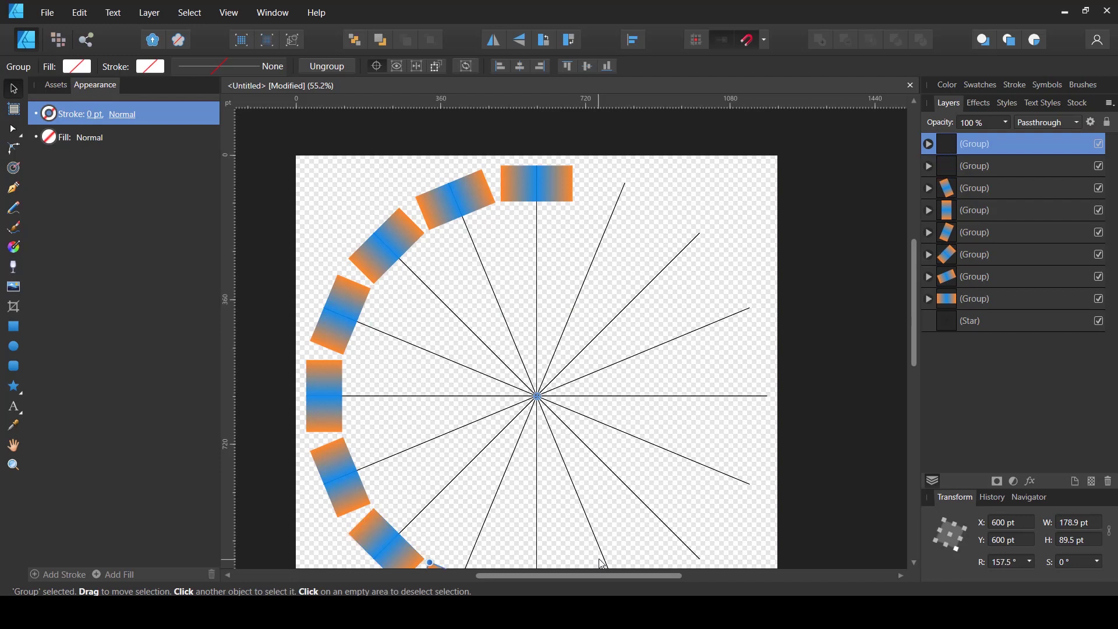
pyautogui.hotkey('ctrl', 'j')
pyautogui.hotkey('ctrl', 'j')
pyautogui.hotkey('ctrl', 'j')
pyautogui.hotkey('ctrl', 'j')
pyautogui.hotkey('ctrl', 'j')
pyautogui.hotkey('ctrl', 'j')
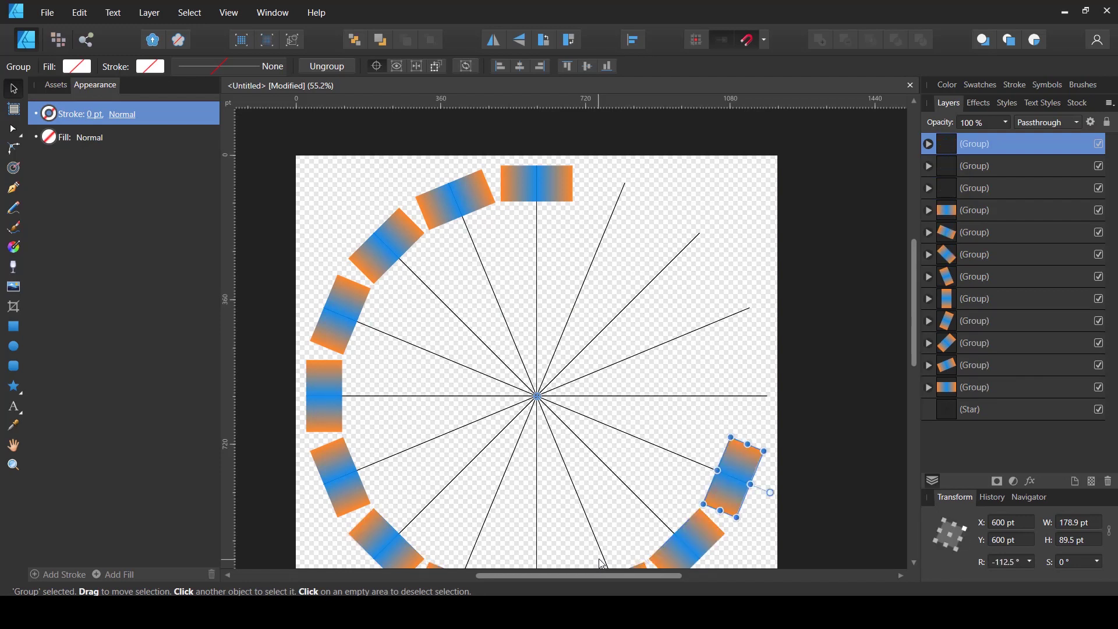
pyautogui.hotkey('ctrl', 'j')
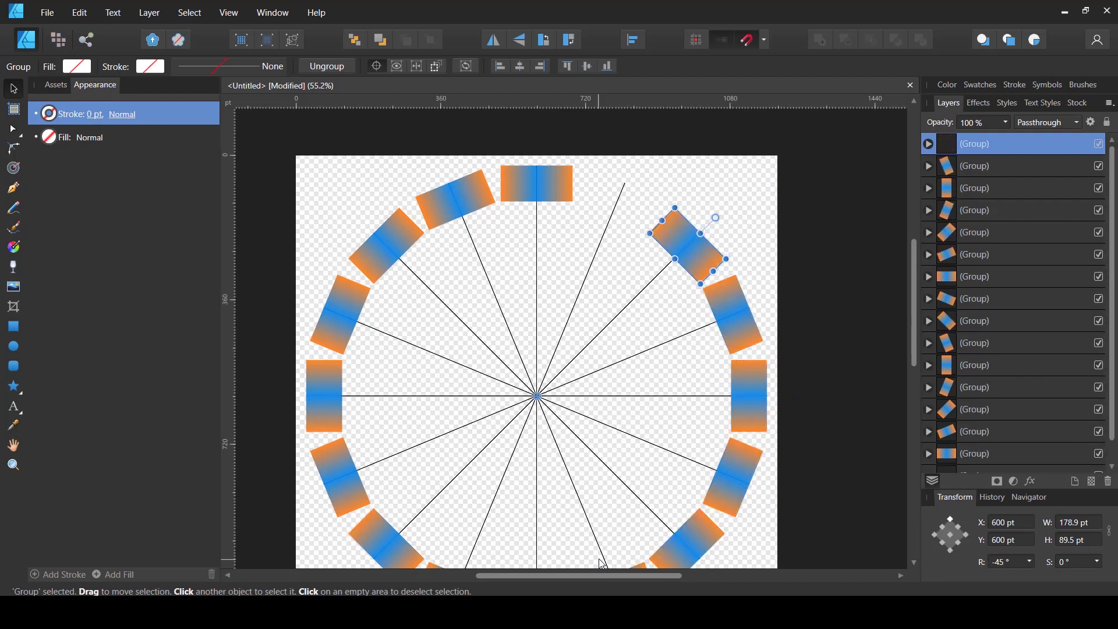
pyautogui.hotkey('ctrl', 'j')
pyautogui.scroll(-3, 564, 329)
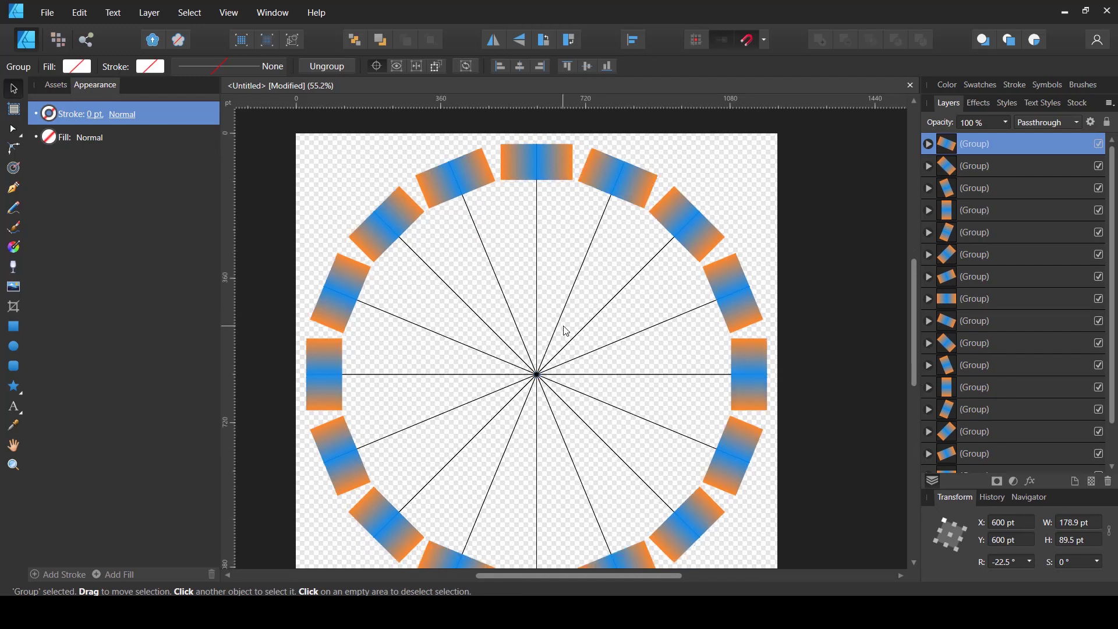
# - Clear the selection and expand the bottommost group and its lower symbol in the layer stack
pyautogui.scroll(1, 753, 217)
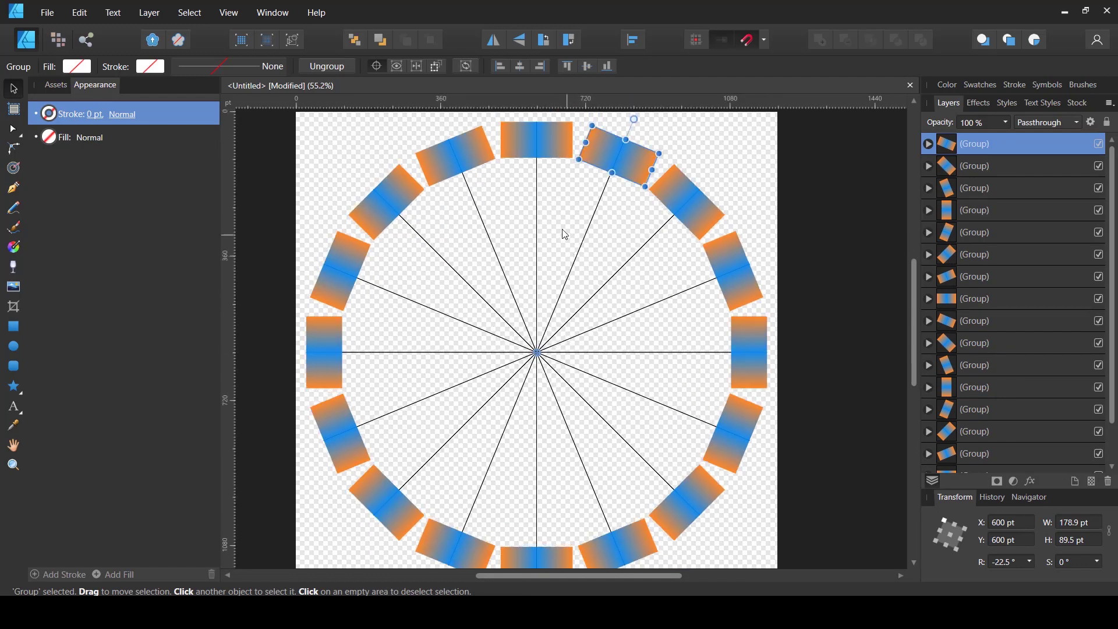
pyautogui.click(641, 257)
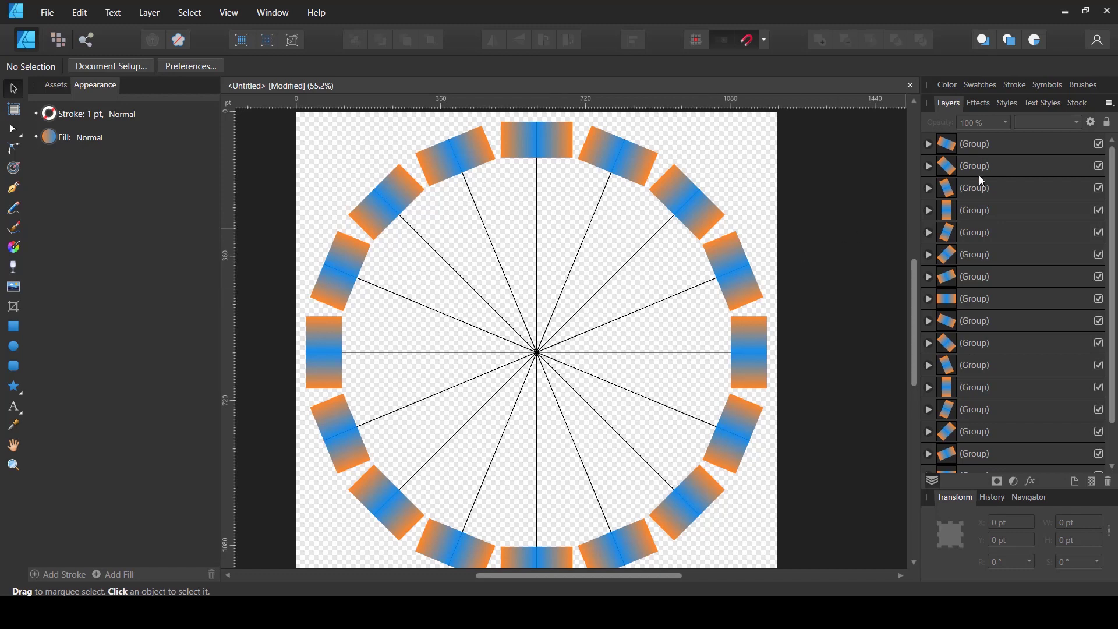
pyautogui.scroll(-2, 972, 210)
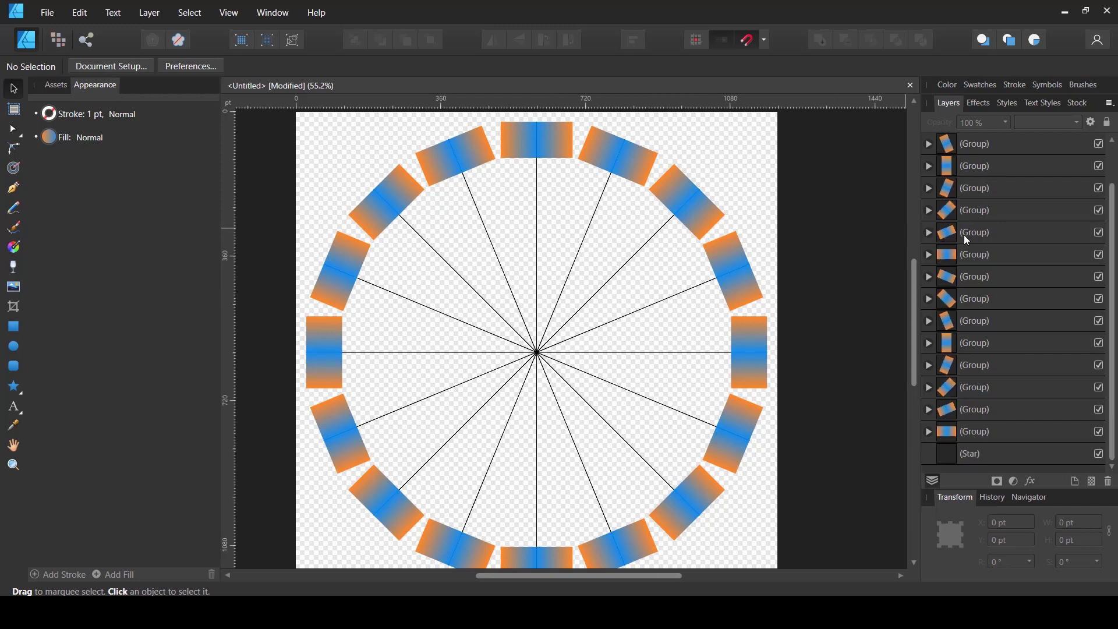
pyautogui.click(929, 434)
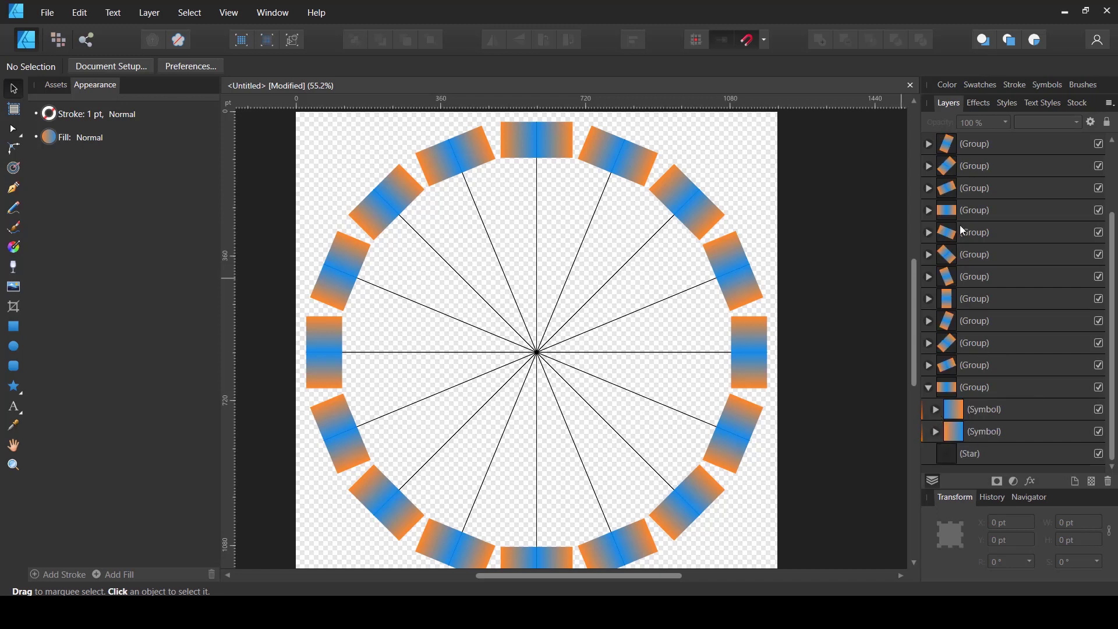
pyautogui.click(936, 432)
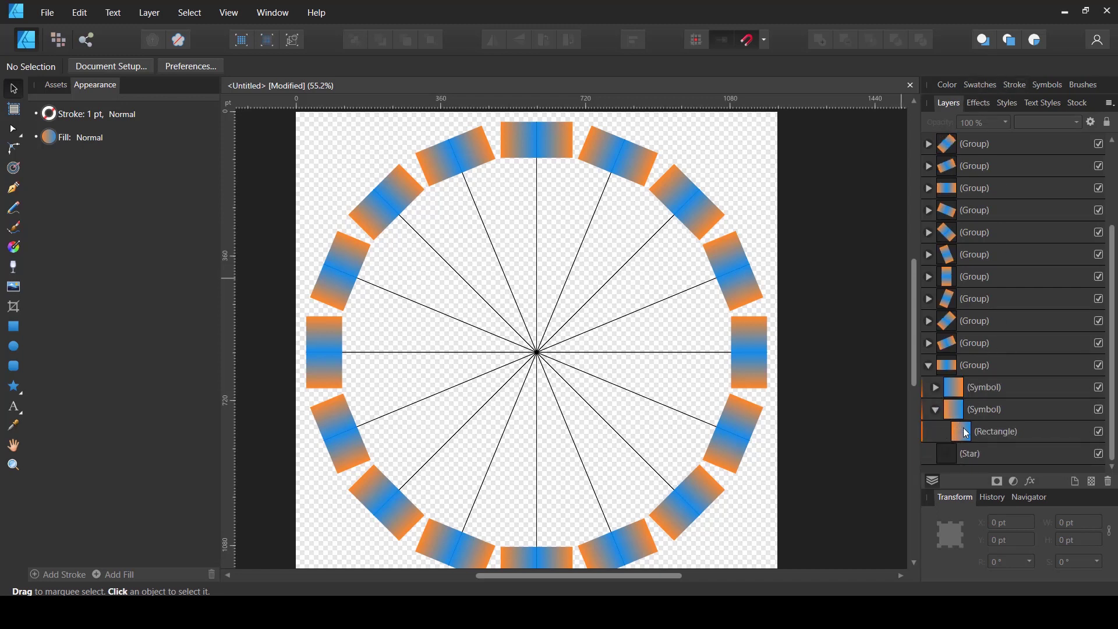
pyautogui.scroll(3, 946, 310)
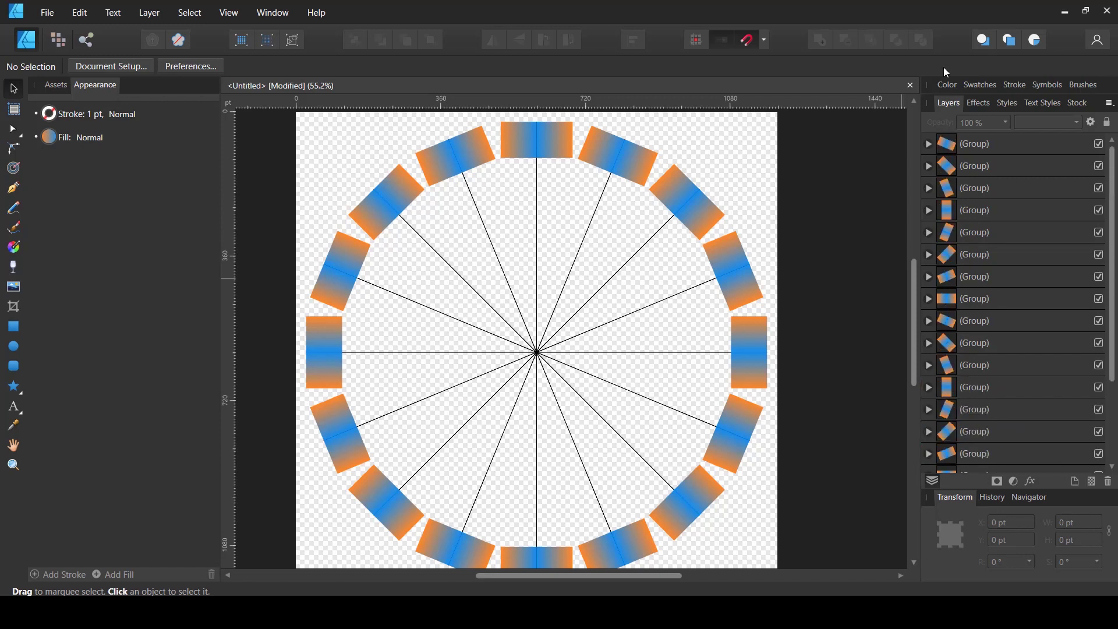
pyautogui.scroll(-3, 953, 186)
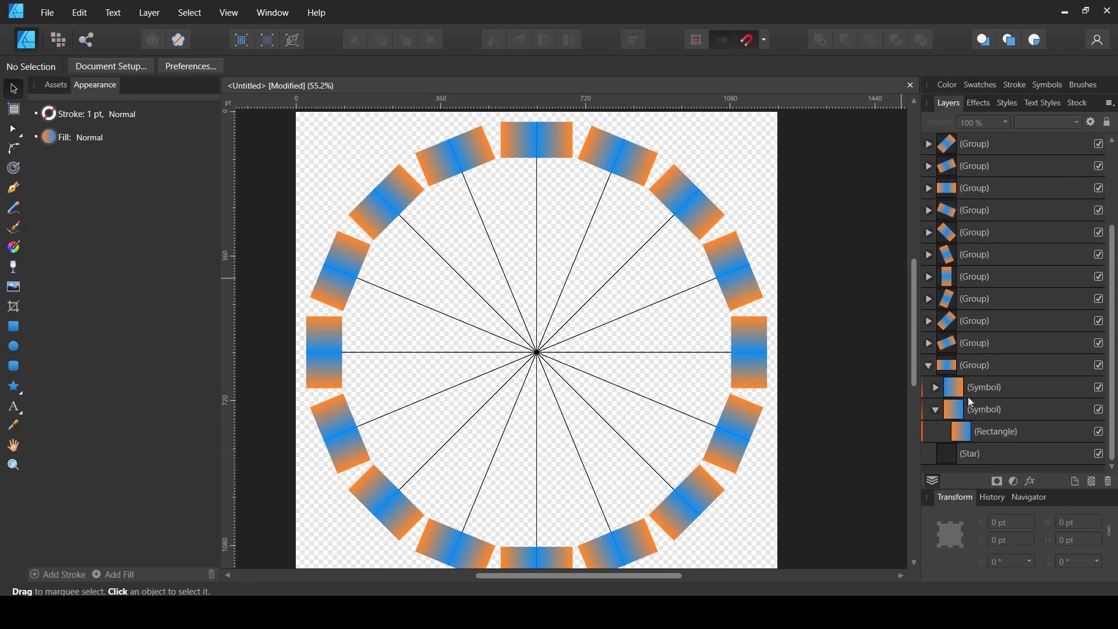
# - Select the rectangle nested inside the lower symbol of the bottommost group
pyautogui.click(958, 367)
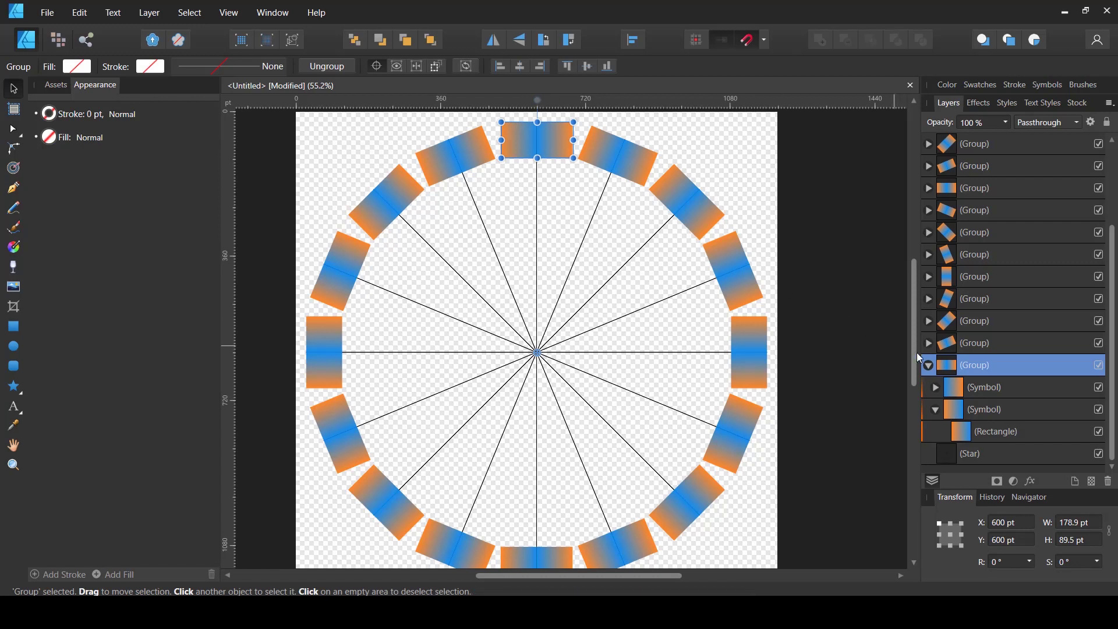
pyautogui.click(970, 433)
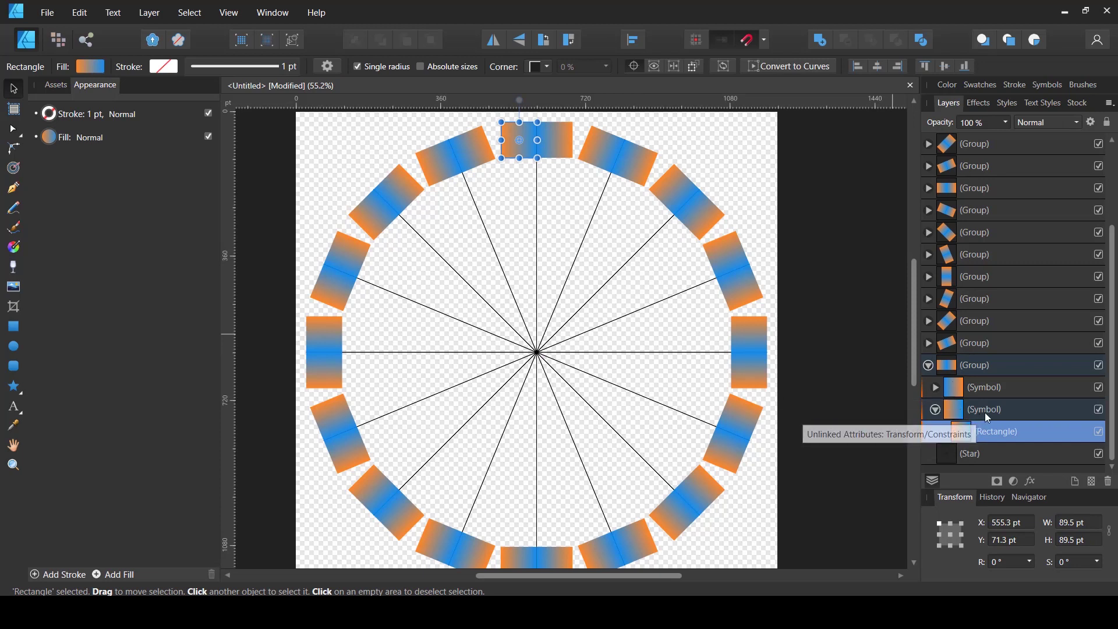
pyautogui.click(942, 413)
pyautogui.click(936, 411)
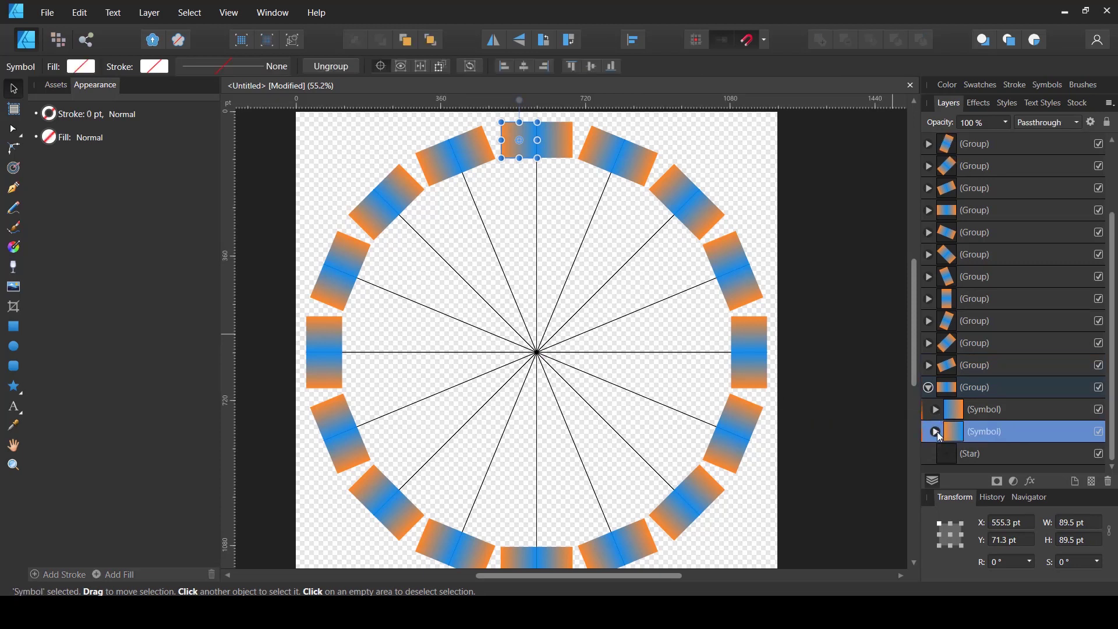
pyautogui.click(936, 432)
pyautogui.scroll(-1, 949, 411)
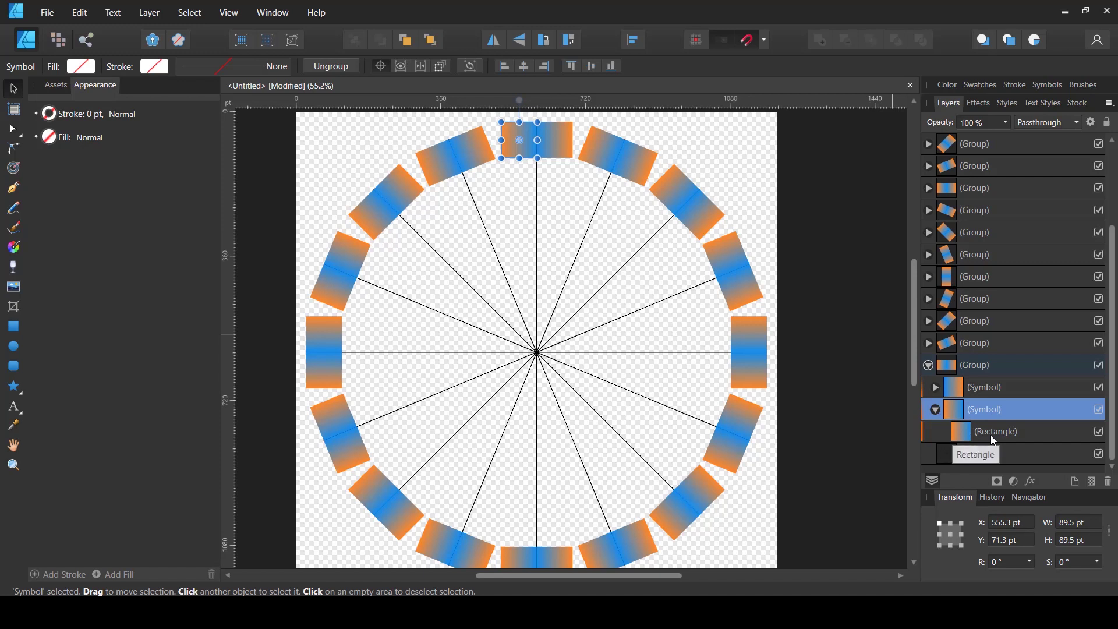
pyautogui.click(969, 435)
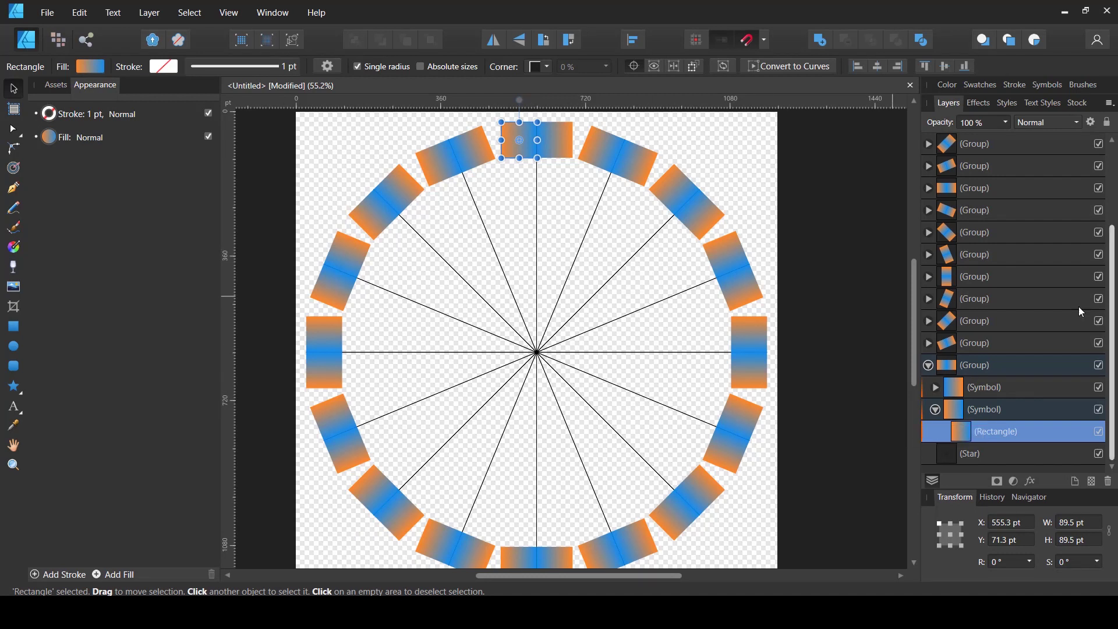
# - Change the orange stop of the rectangle's linear gradient fill to a violet-blue
pyautogui.scroll(4, 579, 205)
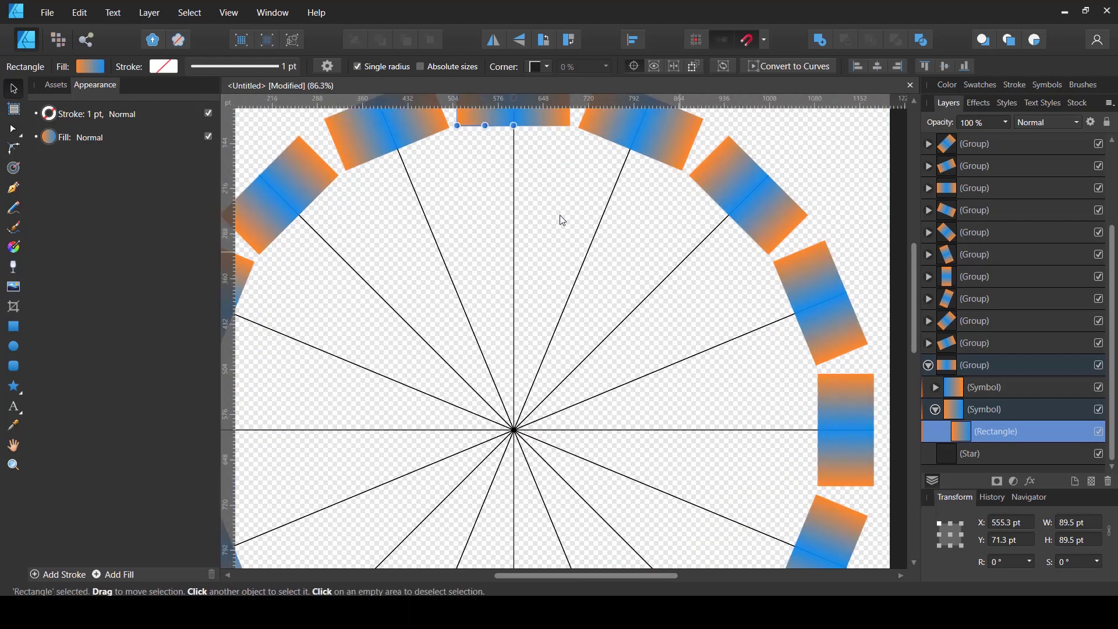
pyautogui.click(14, 348)
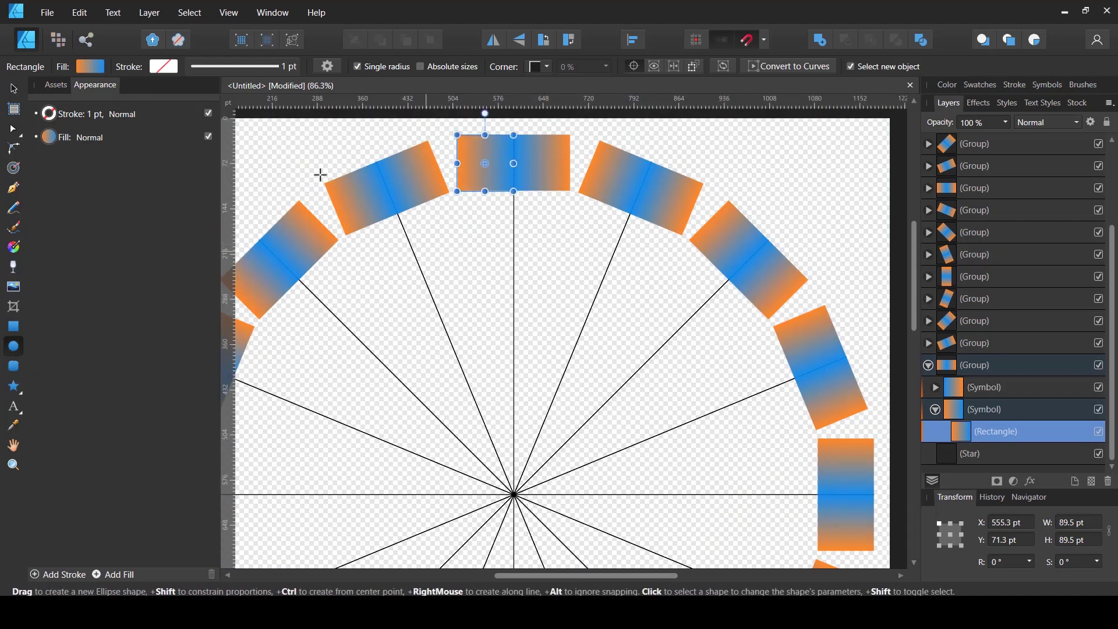
pyautogui.click(91, 67)
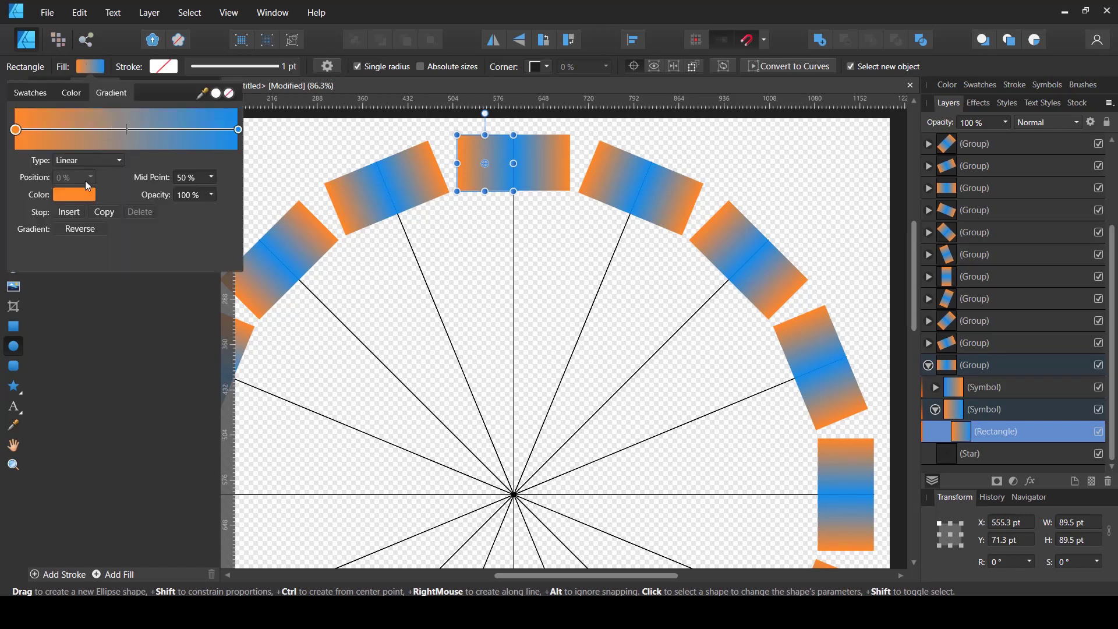
pyautogui.click(71, 194)
pyautogui.moveTo(106, 242); pyautogui.dragTo(115, 242)
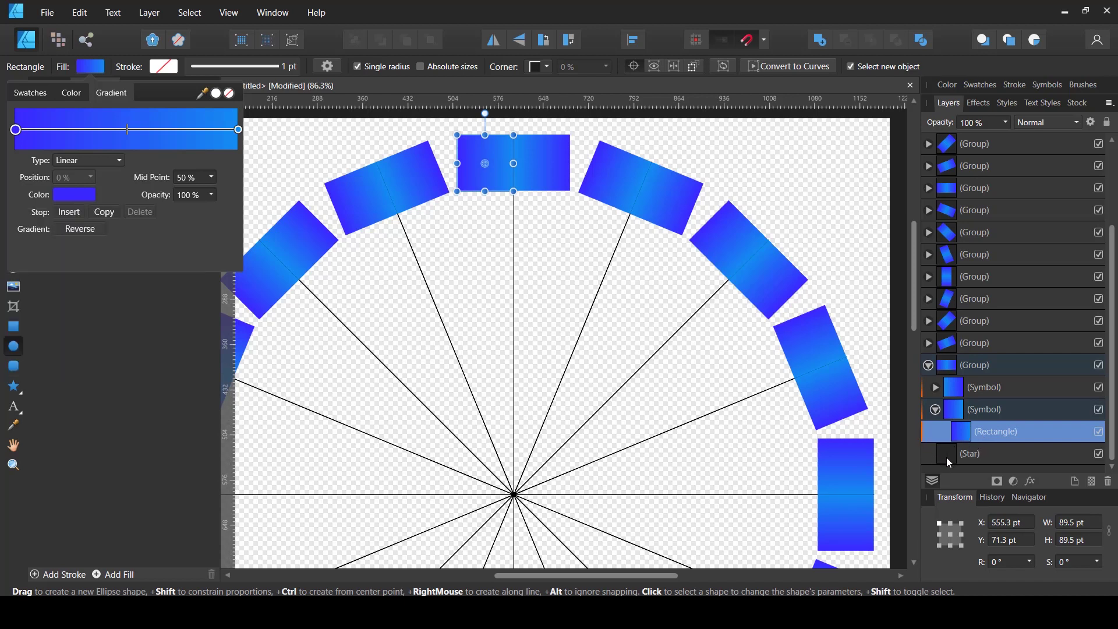
pyautogui.click(903, 449)
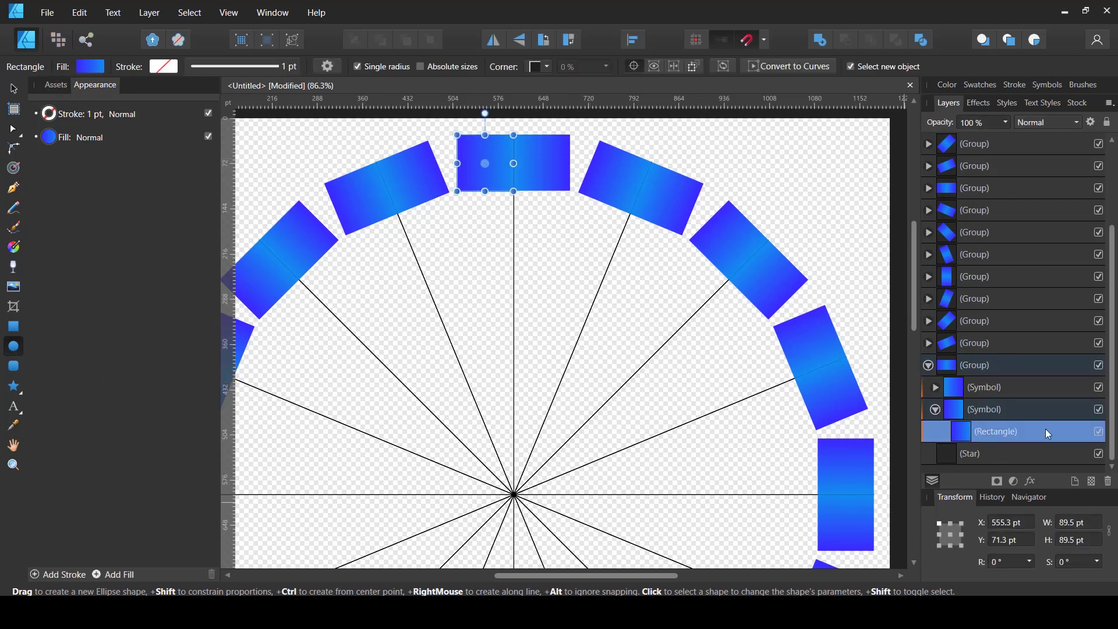
# - Draw a test circle about 47 pt wide inside the symbol, just below the top rectangle, and delete it
pyautogui.click(978, 432)
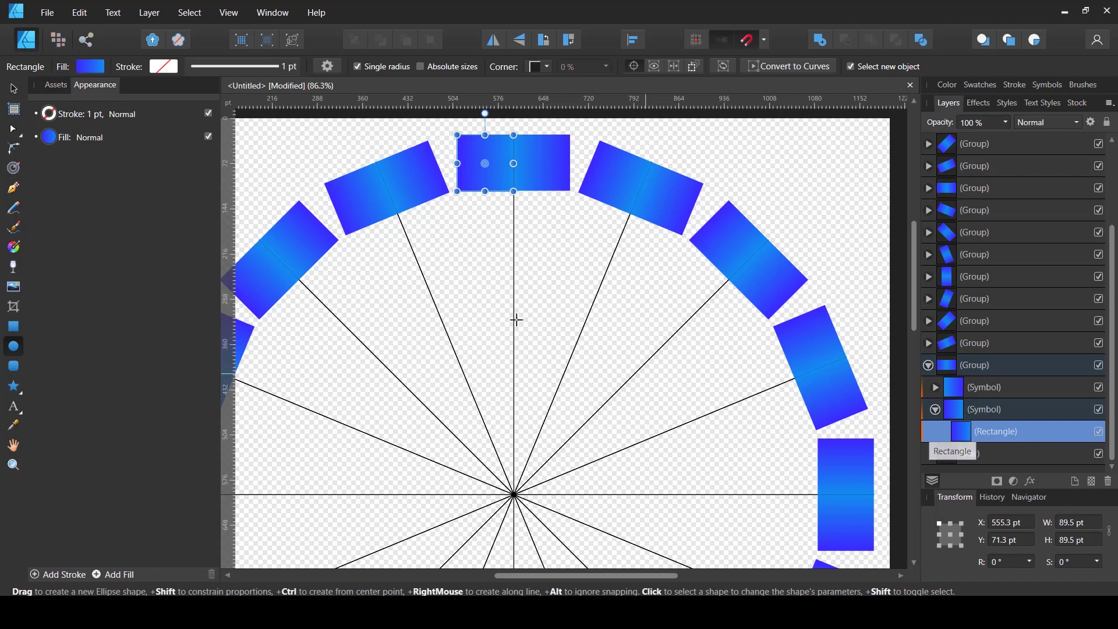
pyautogui.moveTo(477, 226)
pyautogui.mouseDown()
pyautogui.moveTo(499, 260)
pyautogui.moveTo(504, 211)
pyautogui.moveTo(472, 241)
pyautogui.moveTo(493, 219)
pyautogui.mouseUp()
pyautogui.scroll(3, 492, 245)
pyautogui.press('v')
pyautogui.scroll(-3, 493, 220)
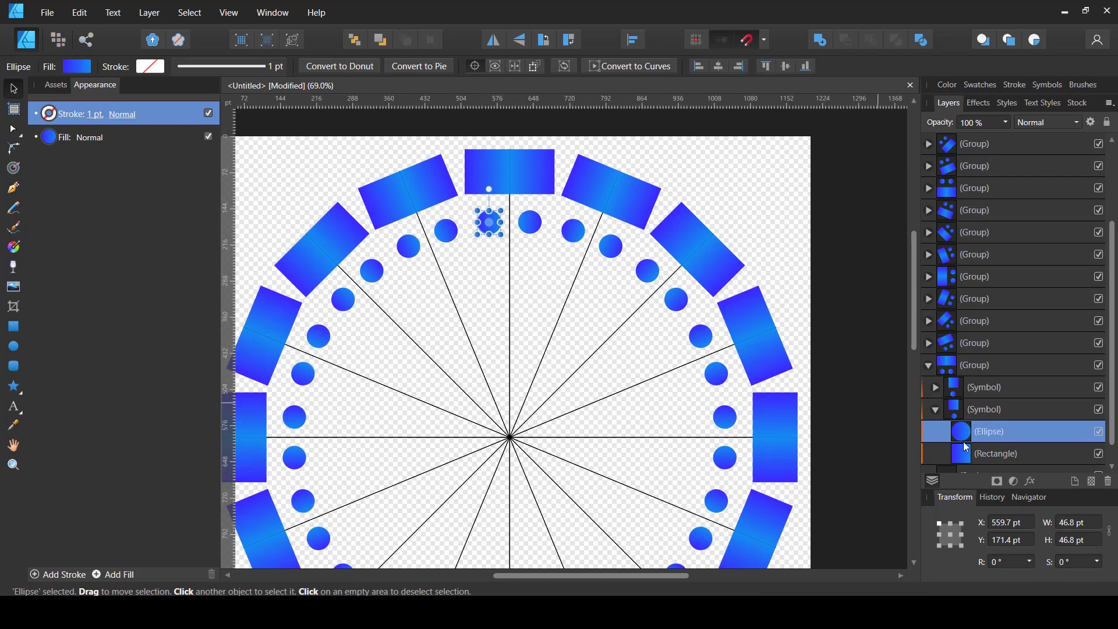
pyautogui.press('Delete')
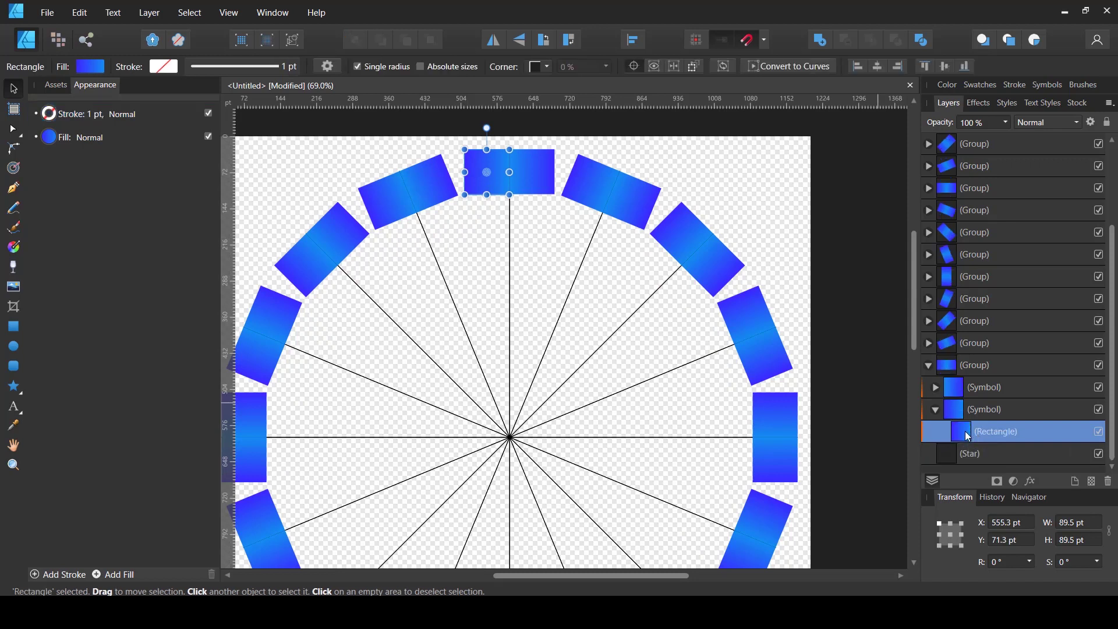
# - Hide the symbol's rectangle and paste the unicorn head with the outlined mane from the unicorn elements document into the symbol
pyautogui.click(1100, 432)
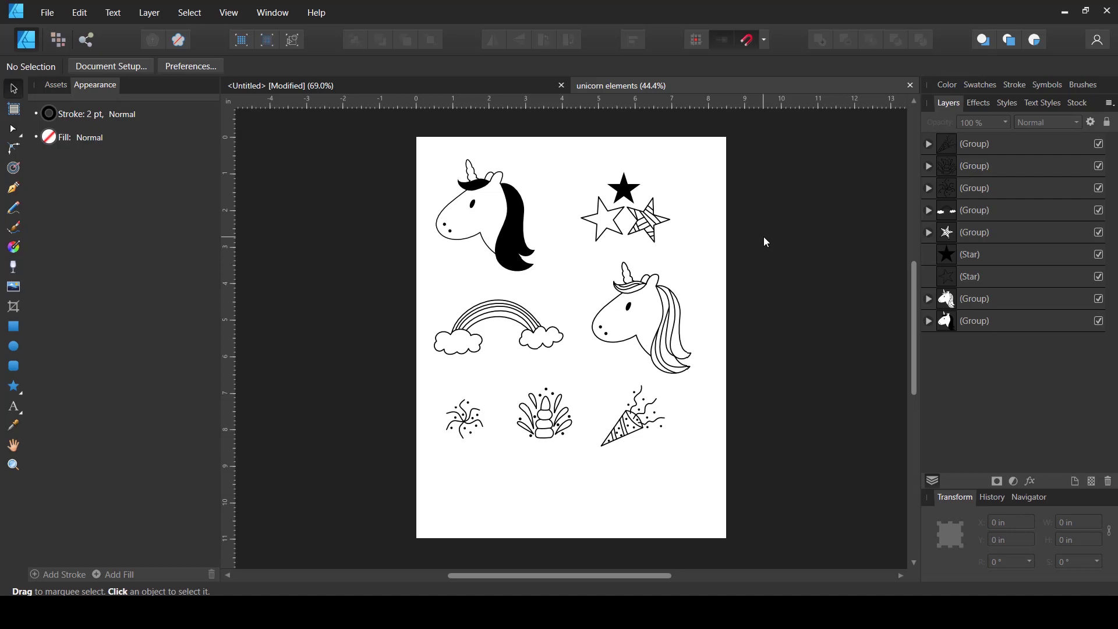
pyautogui.scroll(1, 667, 300)
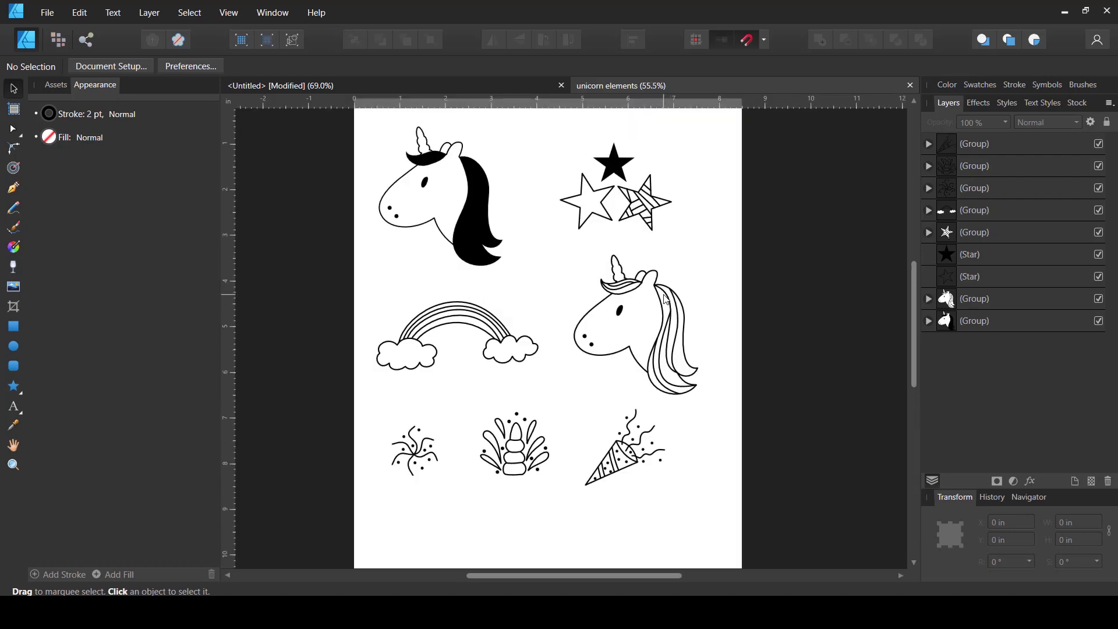
pyautogui.click(620, 294)
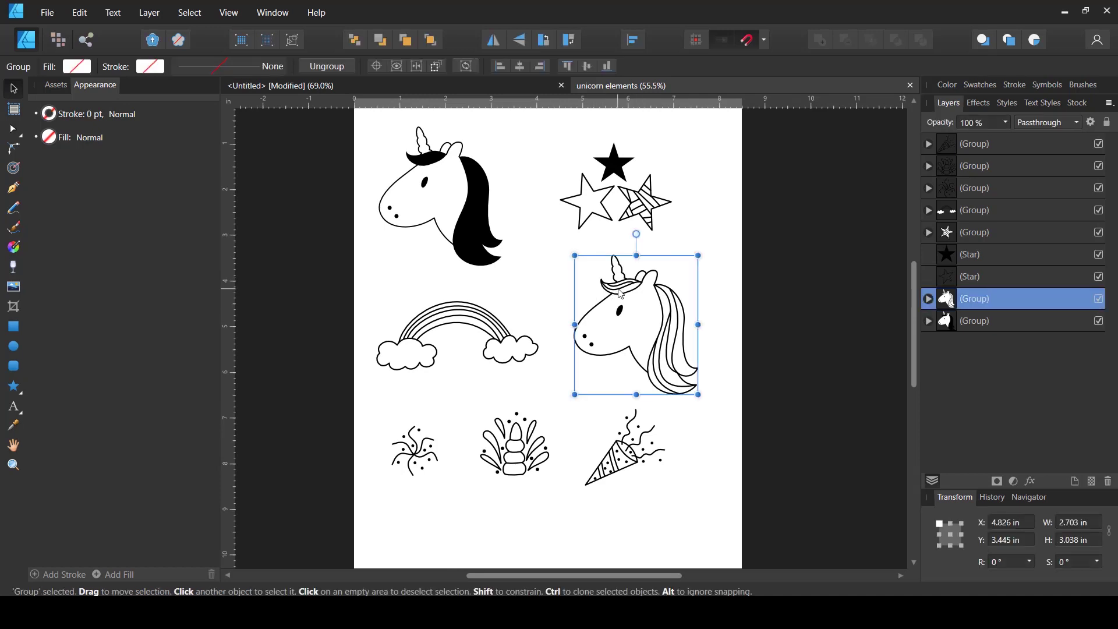
pyautogui.click(459, 89)
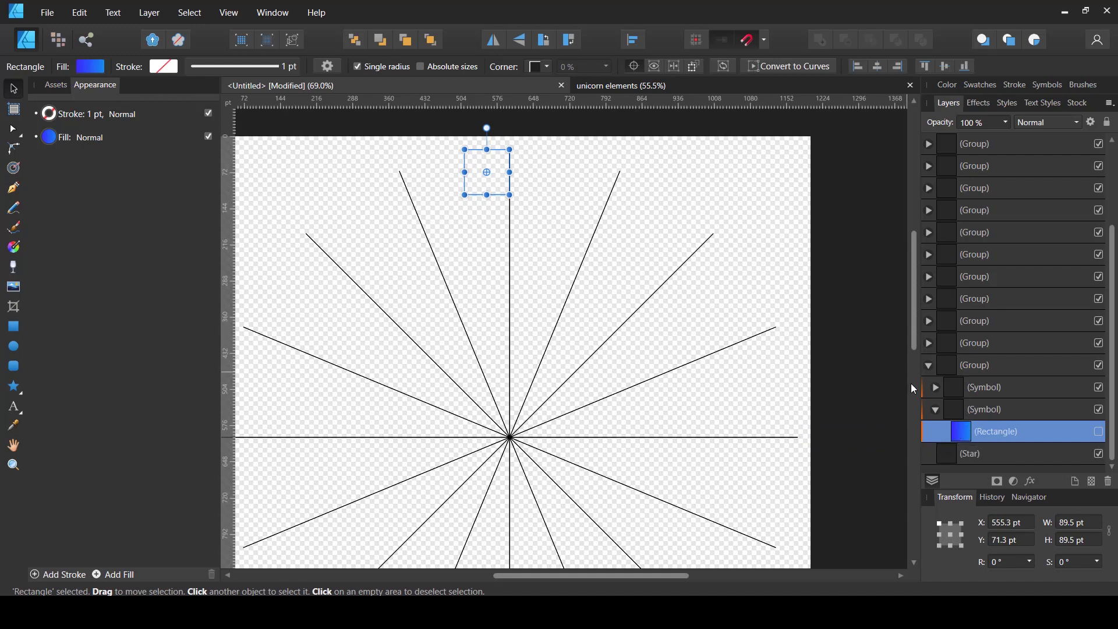
pyautogui.hotkey('ctrl', 'v')
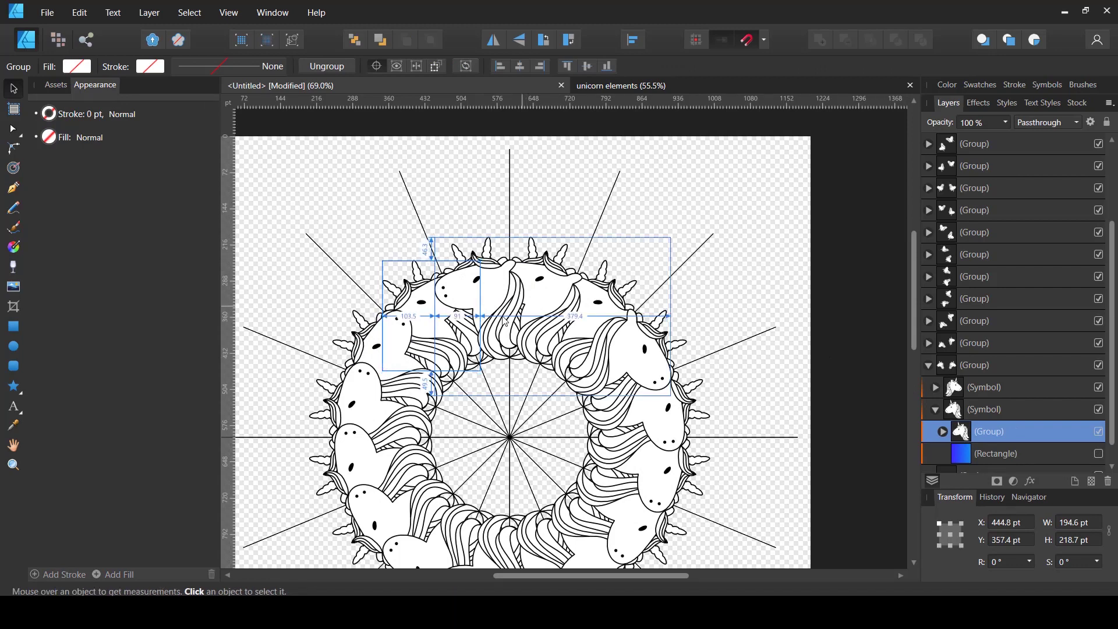
# - Scale the pasted unicorn head down to about 103.5 × 116.4 pt and move it up beside the vertical spoke
pyautogui.keyDown('ctrl'); pyautogui.scroll(1, 505, 320); pyautogui.keyUp('ctrl')
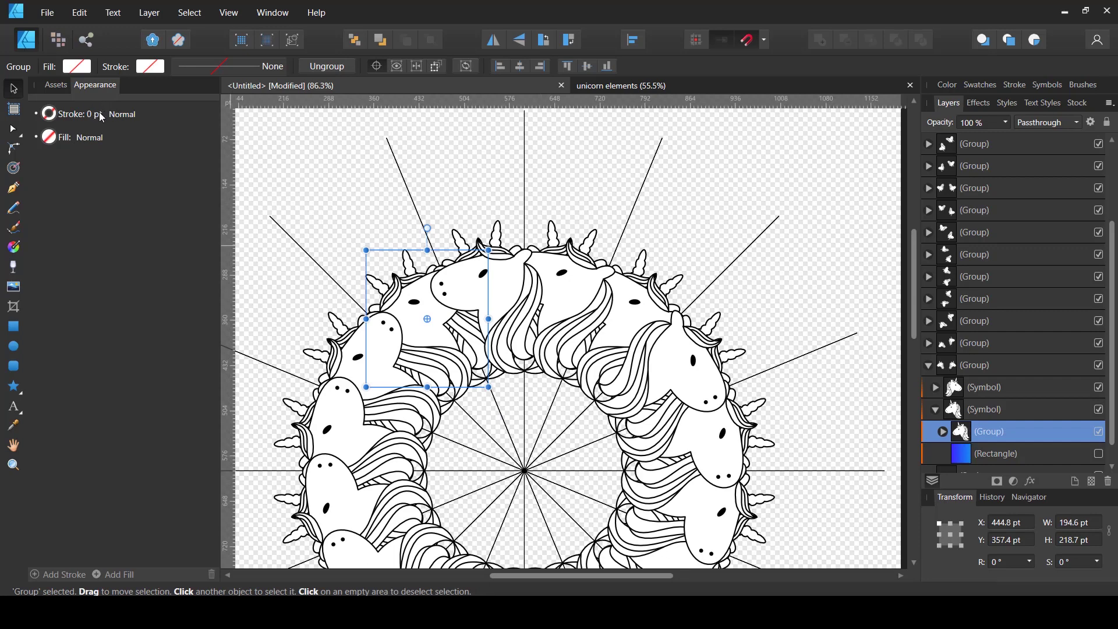
pyautogui.click(213, 73)
pyautogui.moveTo(489, 386); pyautogui.dragTo(442, 307)
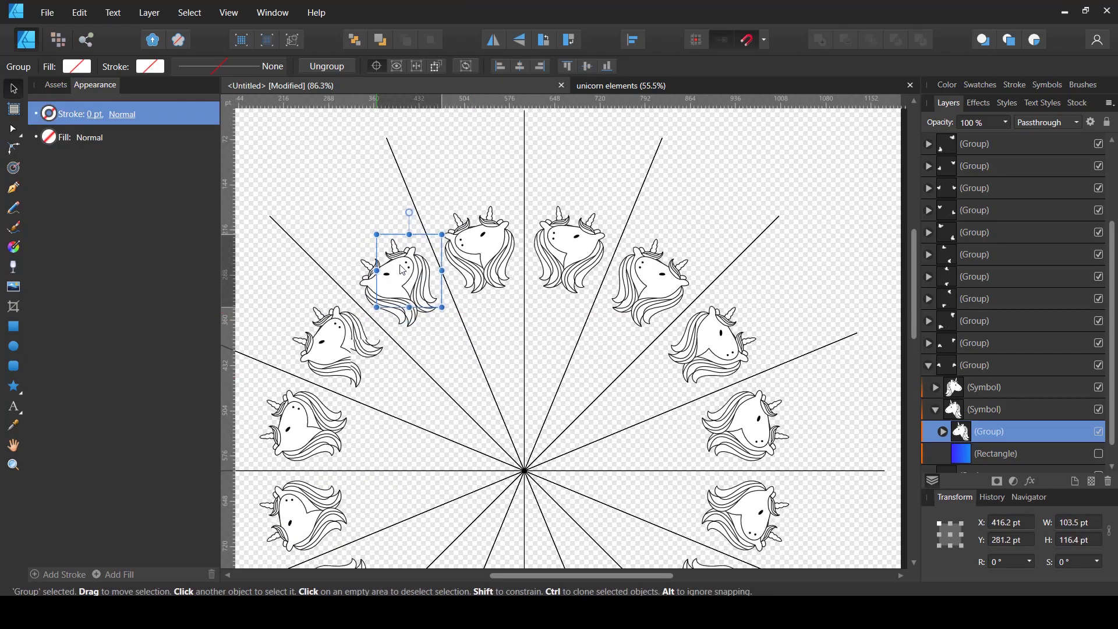
pyautogui.moveTo(402, 270); pyautogui.dragTo(487, 171)
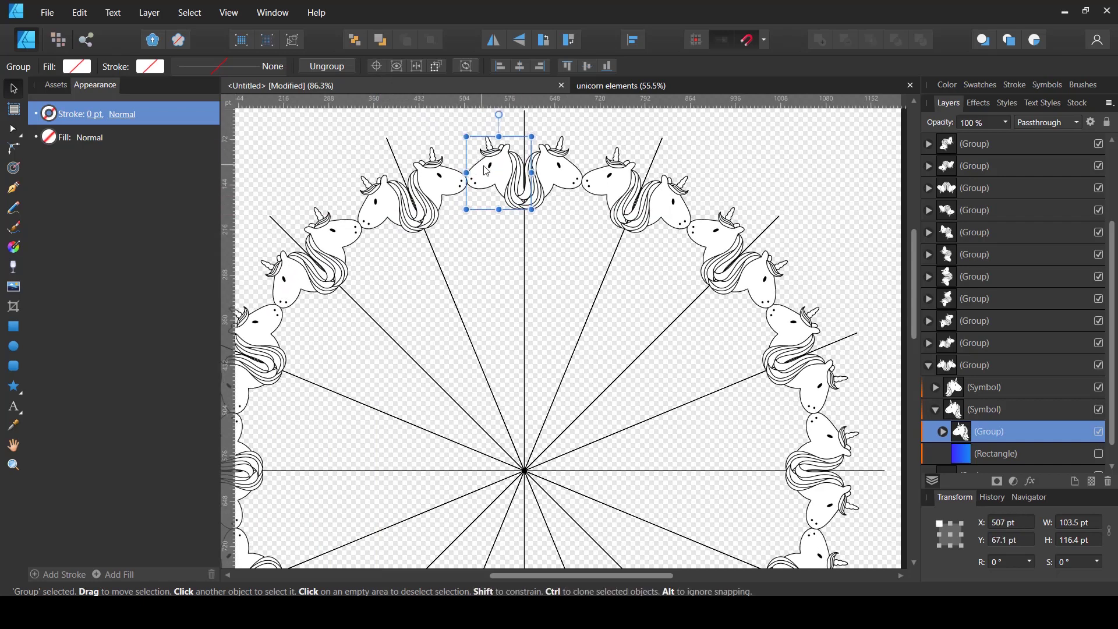
# - Shrink the unicorn head to about 88 × 98.9 pt, place it at about X 507.3, Y 47.2 pt, and deselect it
pyautogui.scroll(3, 487, 171)
pyautogui.scroll(3, 492, 167)
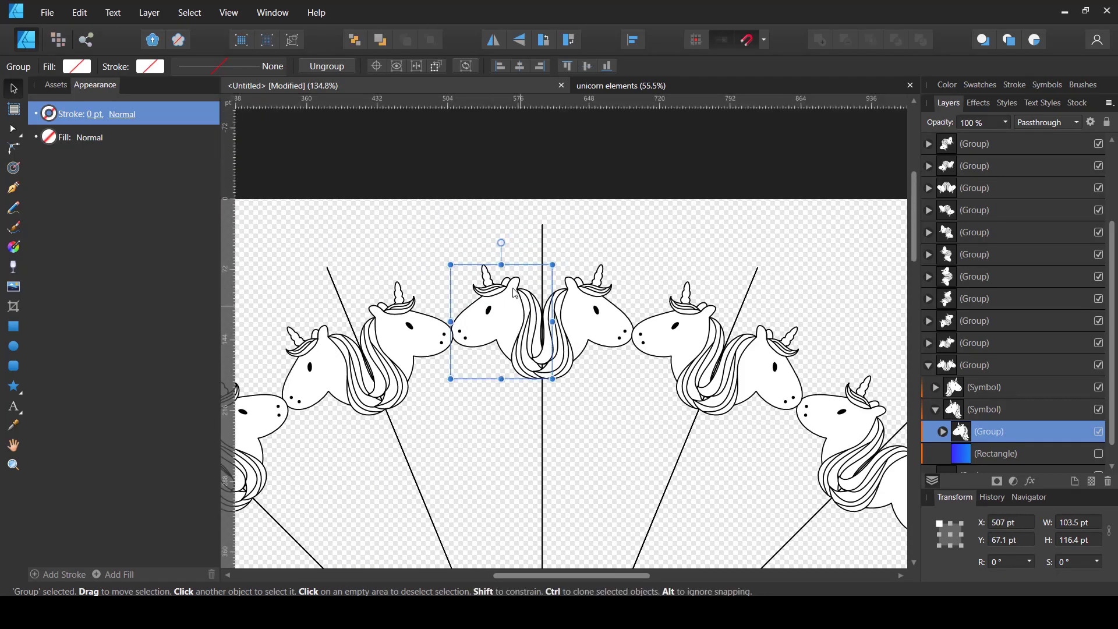
pyautogui.moveTo(515, 294); pyautogui.dragTo(494, 262)
pyautogui.moveTo(532, 347); pyautogui.dragTo(509, 304)
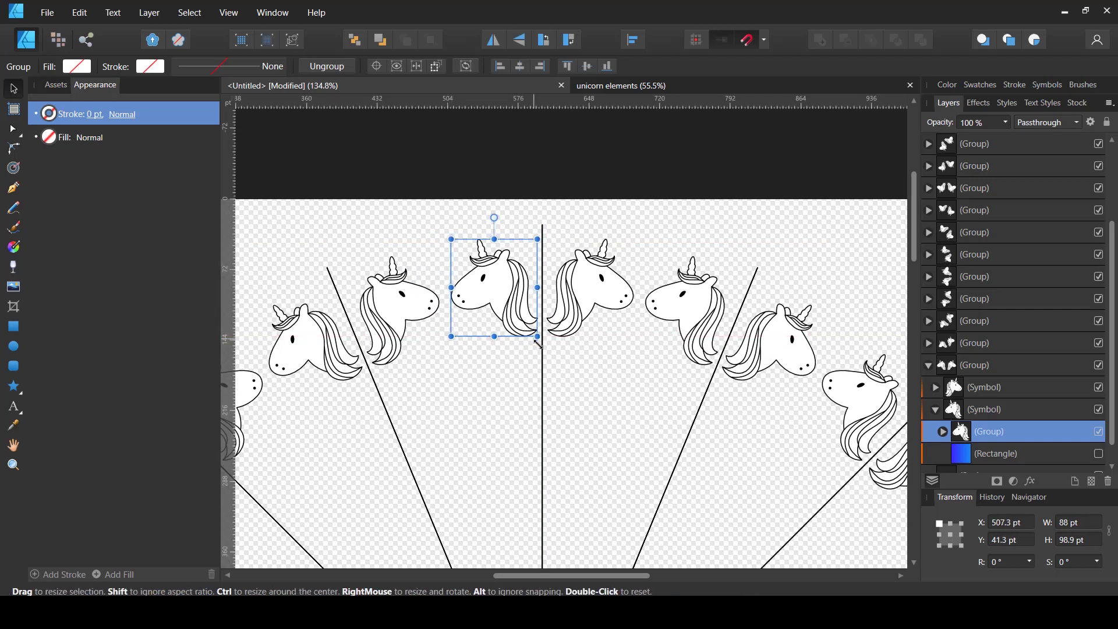
pyautogui.moveTo(538, 344); pyautogui.dragTo(500, 314)
pyautogui.scroll(-3, 495, 360)
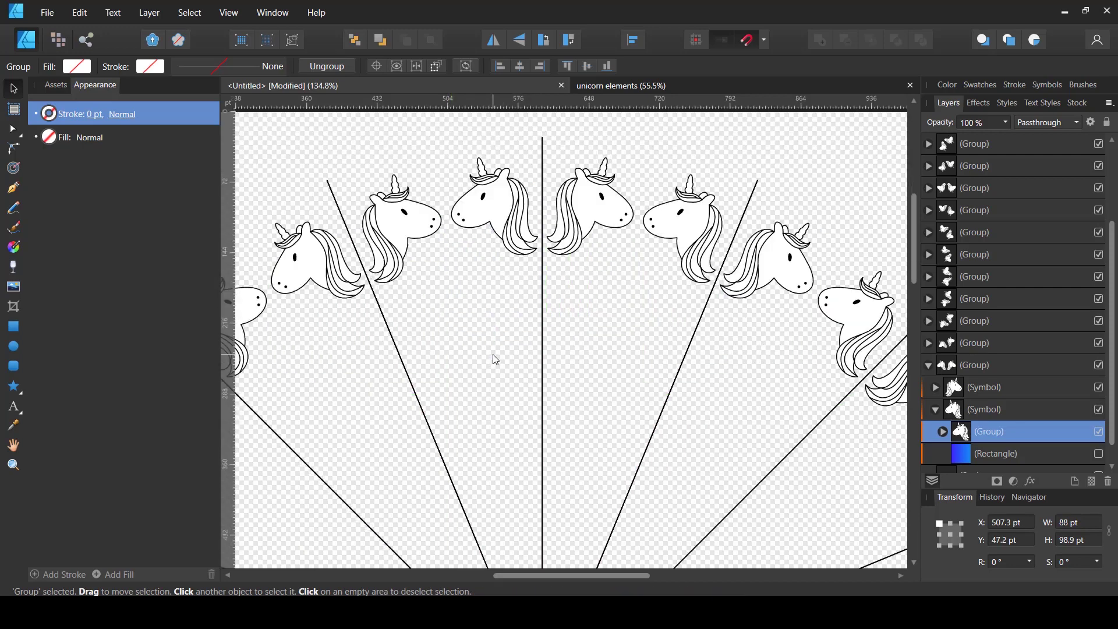
pyautogui.scroll(-2, 495, 360)
pyautogui.scroll(-5, 495, 361)
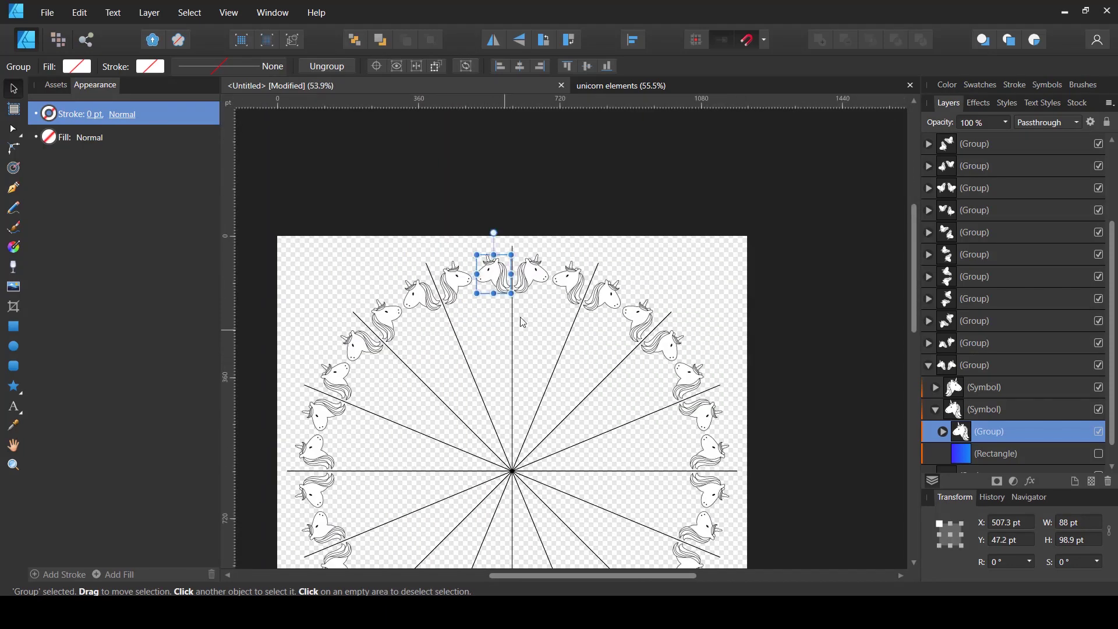
pyautogui.click(481, 334)
# - Copy the party popper from the unicorn elements document and return to the untitled mandala document
pyautogui.scroll(3, 481, 333)
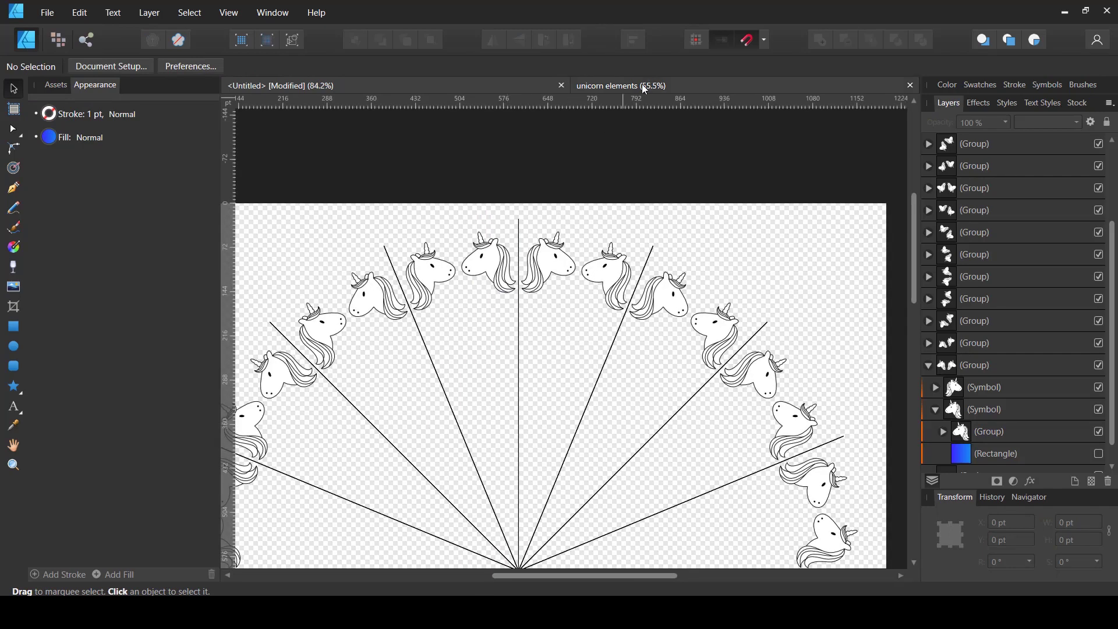
pyautogui.click(645, 89)
pyautogui.click(629, 327)
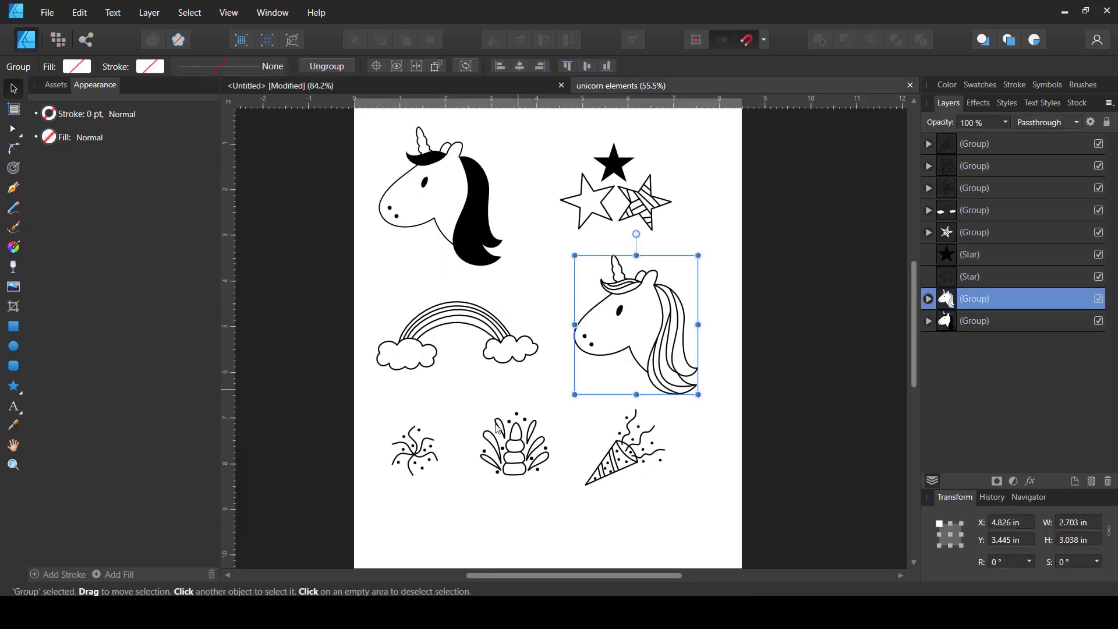
pyautogui.click(634, 464)
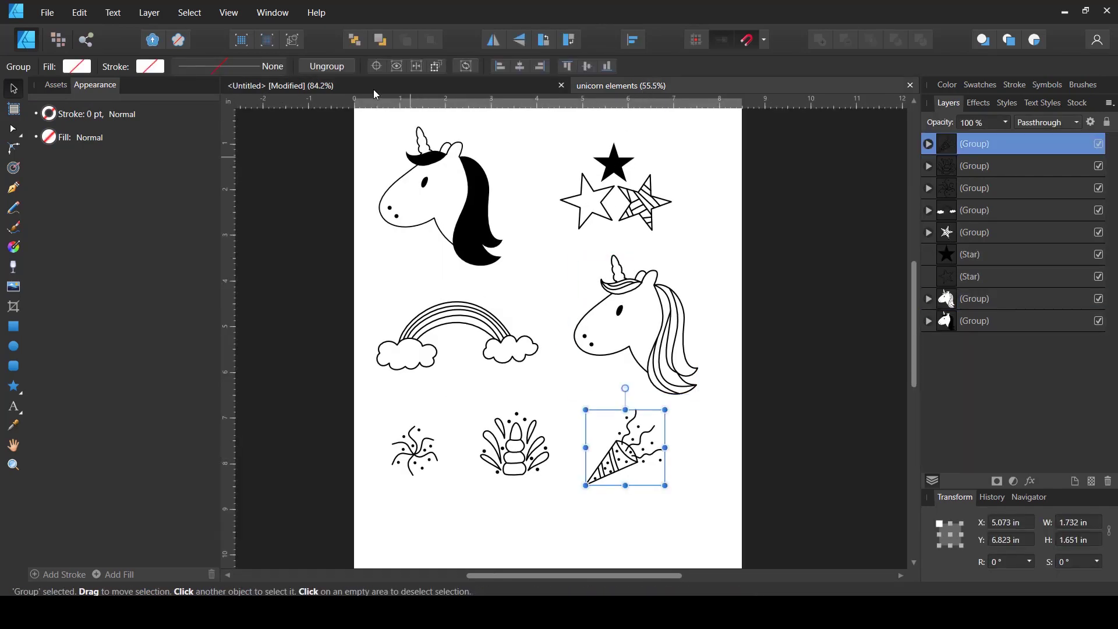
pyautogui.click(405, 89)
pyautogui.hotkey('ctrl', 'v')
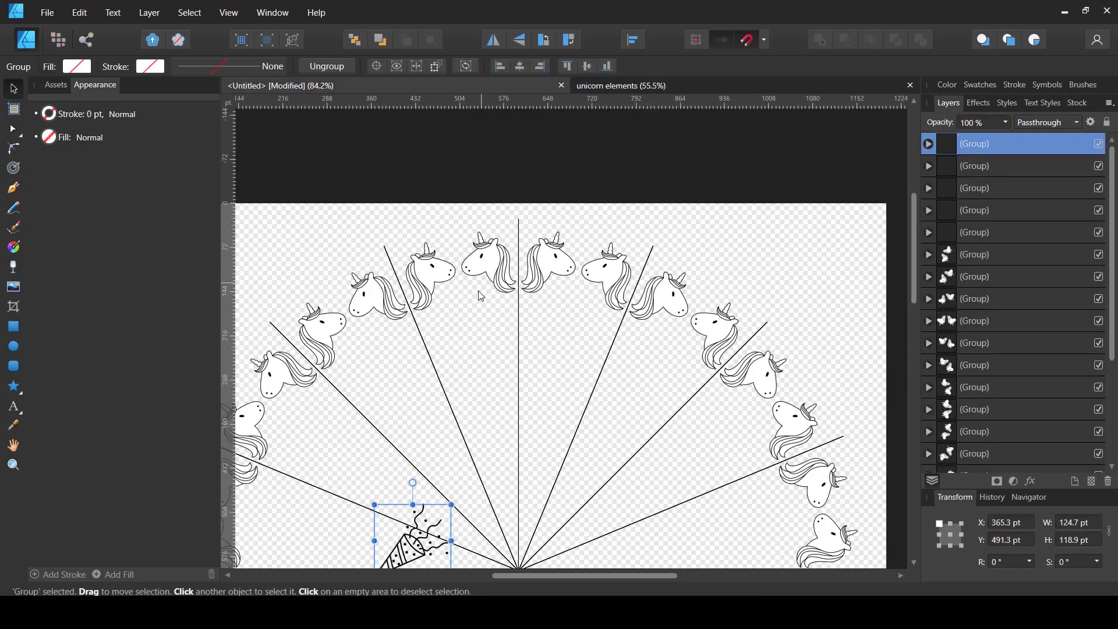
pyautogui.moveTo(415, 552); pyautogui.dragTo(517, 346)
pyautogui.scroll(-2, 1023, 413)
pyautogui.scroll(2, 1021, 412)
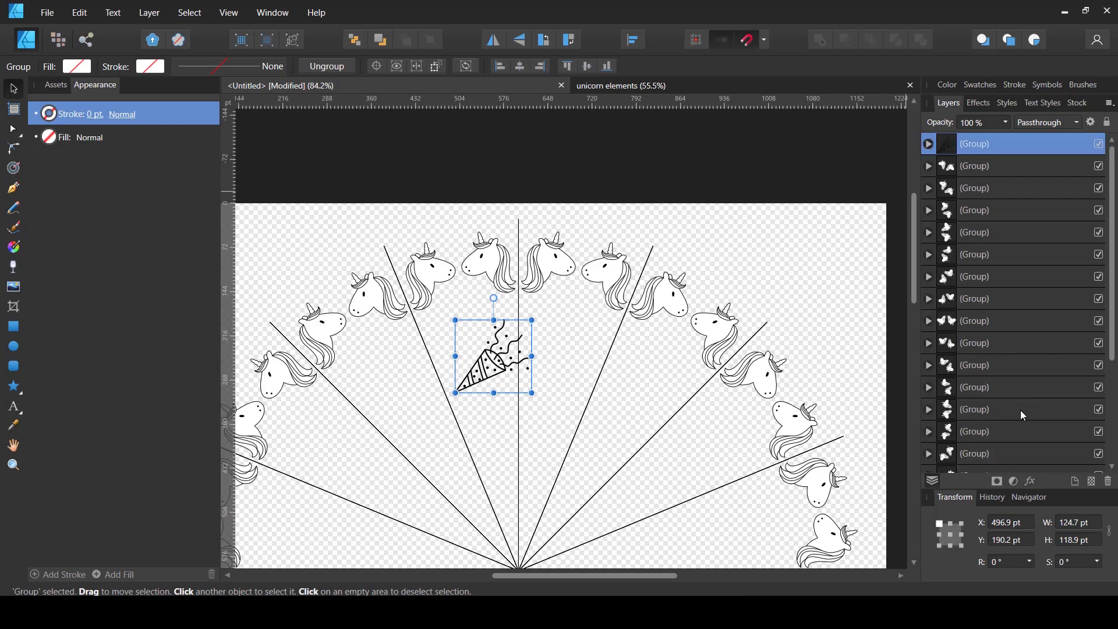
pyautogui.scroll(-2, 1021, 409)
pyautogui.scroll(2, 997, 417)
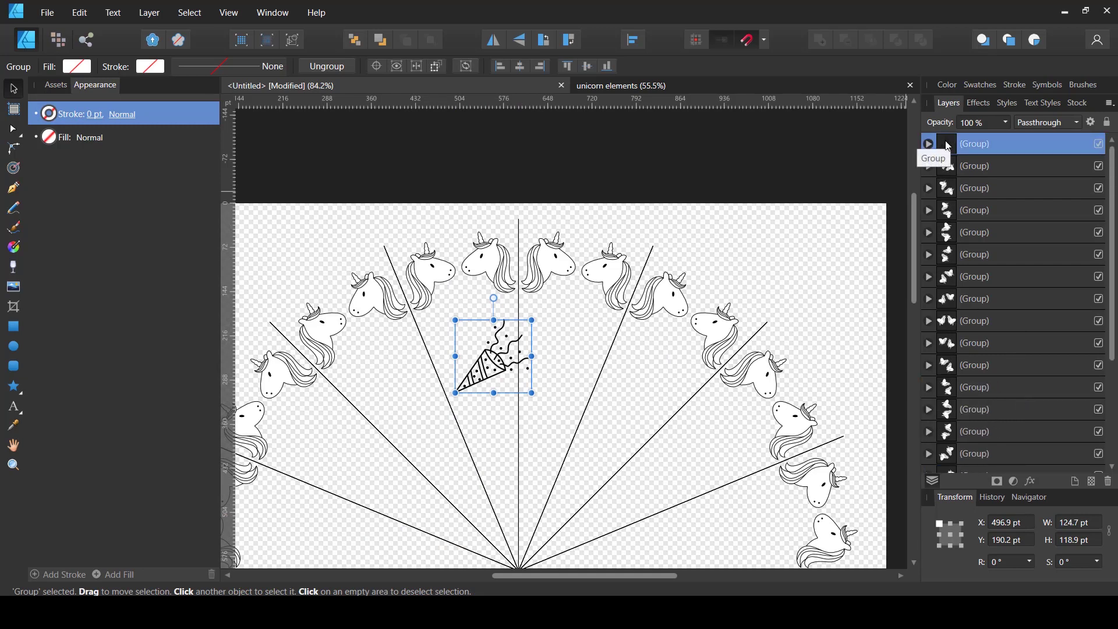
pyautogui.click(952, 168)
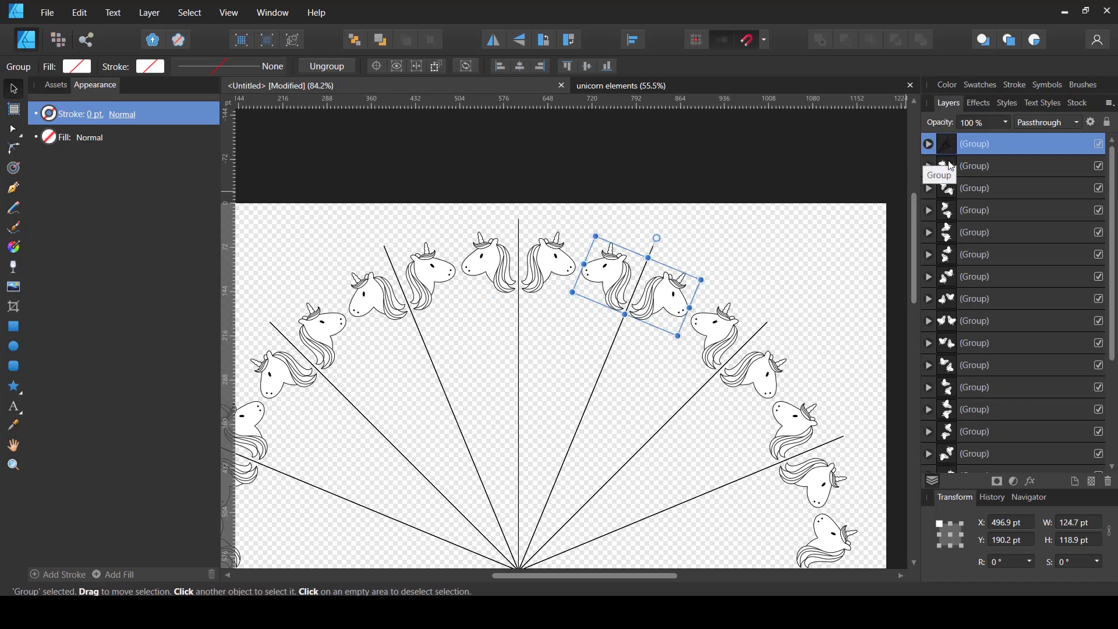
# - Paste the party popper into the symbol above its hidden rectangle and move it to about X 510, Y 176 pt
pyautogui.scroll(-3, 967, 393)
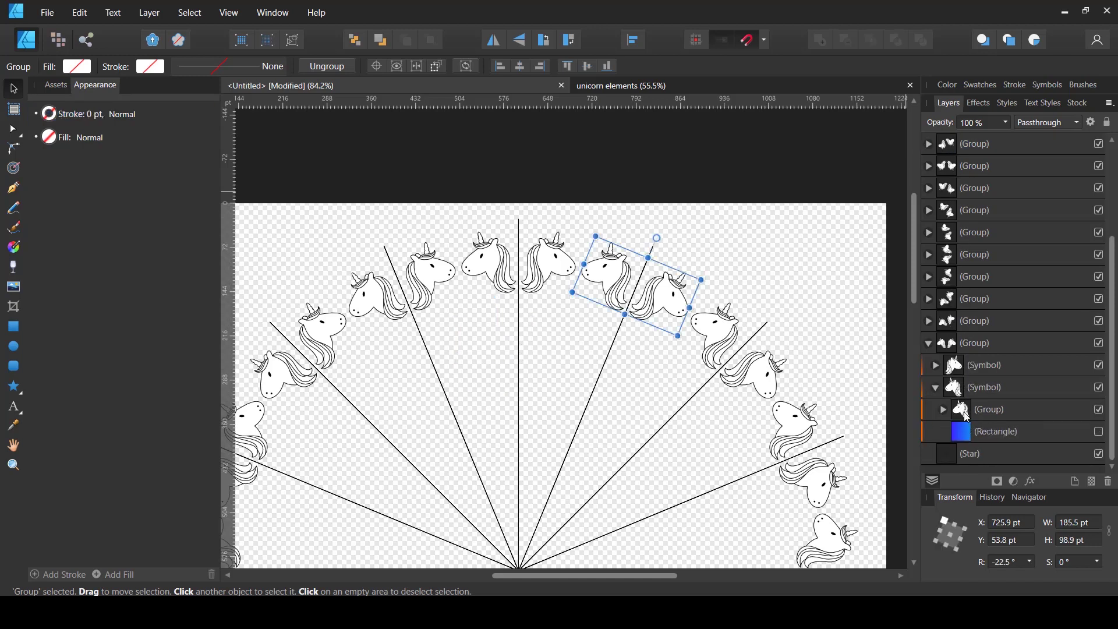
pyautogui.click(972, 429)
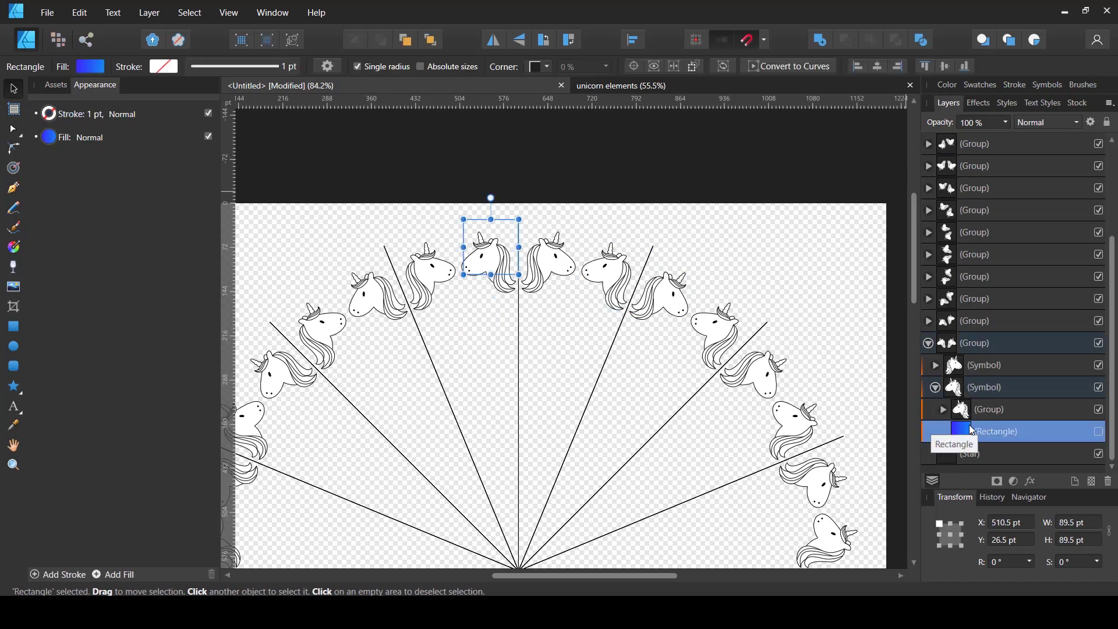
pyautogui.hotkey('ctrl', 'v')
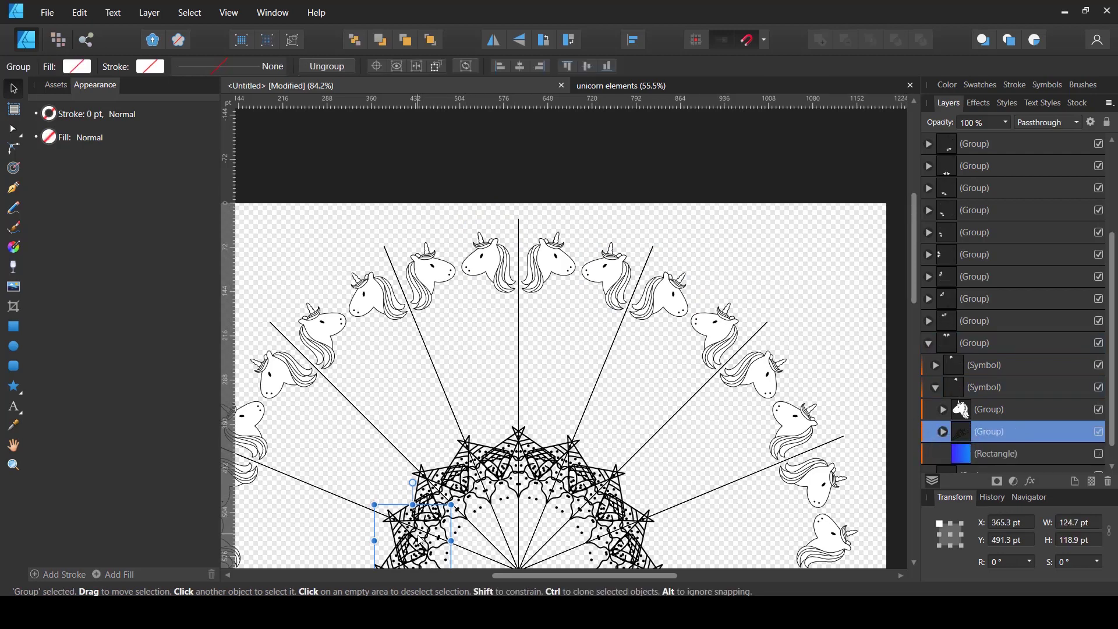
pyautogui.moveTo(418, 542); pyautogui.dragTo(507, 349)
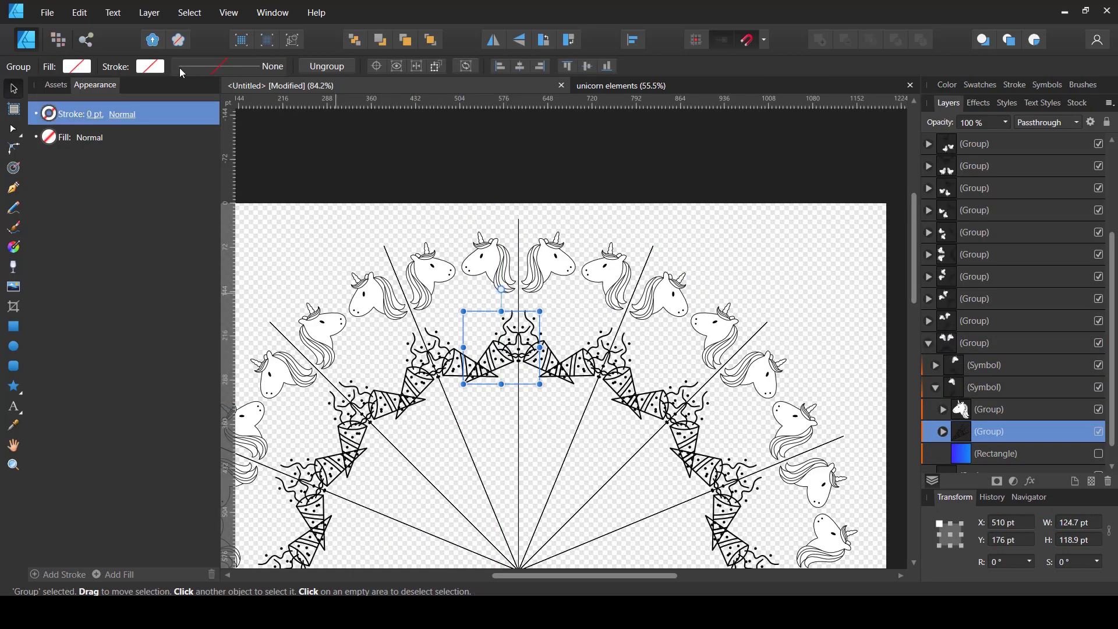
# - Turn on Scale with object for the party popper's stroke, shrink the popper to about 66.9 × 63.7 pt and deselect it
pyautogui.click(208, 68)
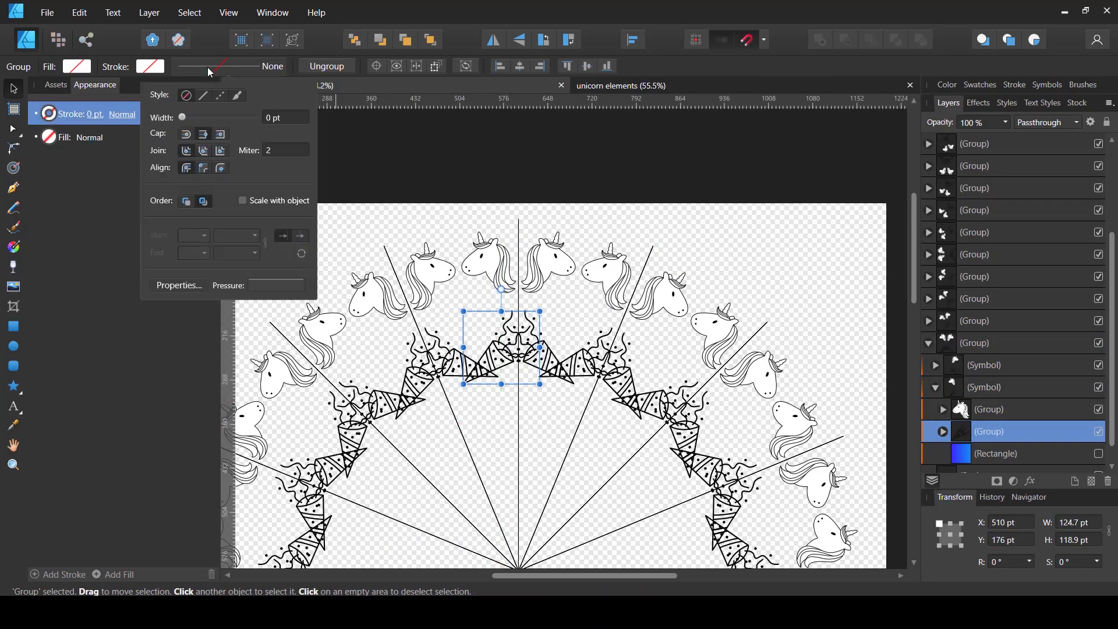
pyautogui.click(243, 201)
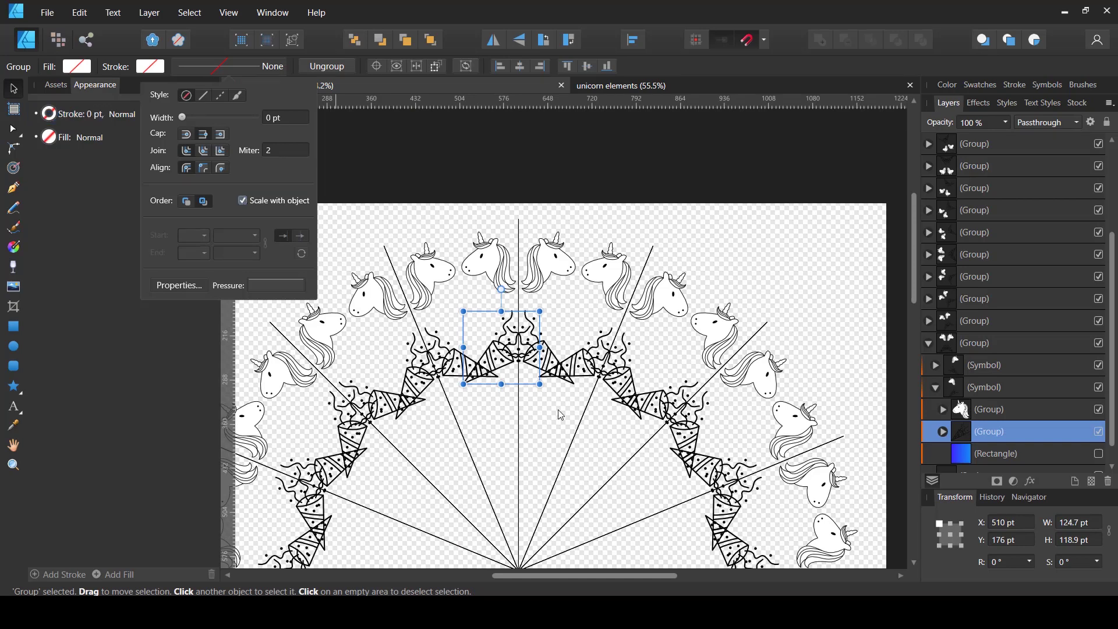
pyautogui.scroll(1, 558, 410)
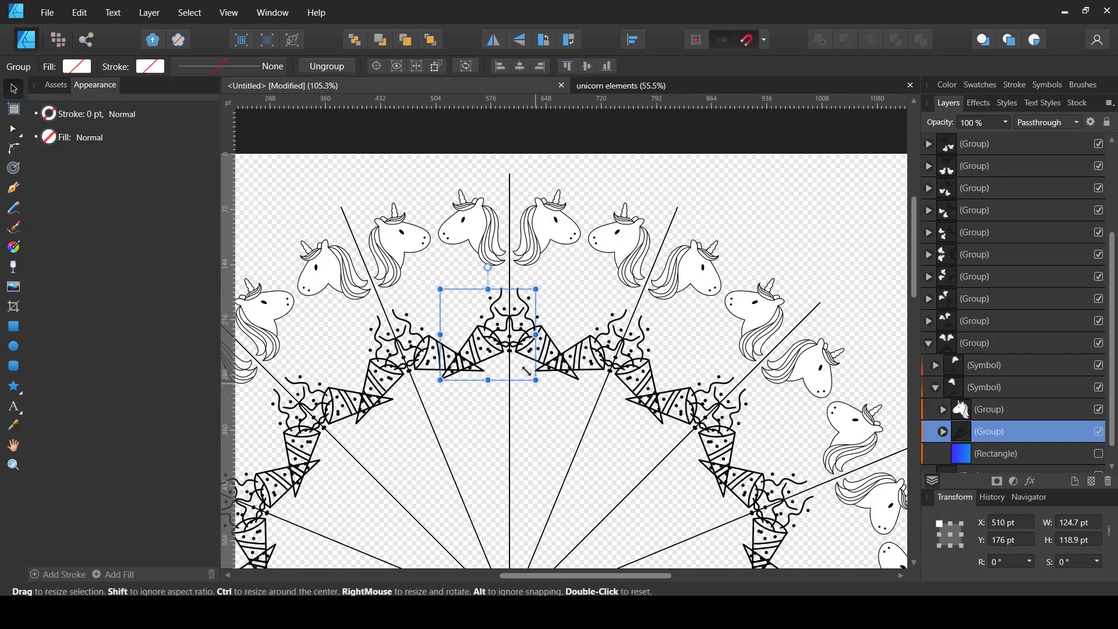
pyautogui.moveTo(527, 371); pyautogui.dragTo(489, 342)
pyautogui.click(494, 351)
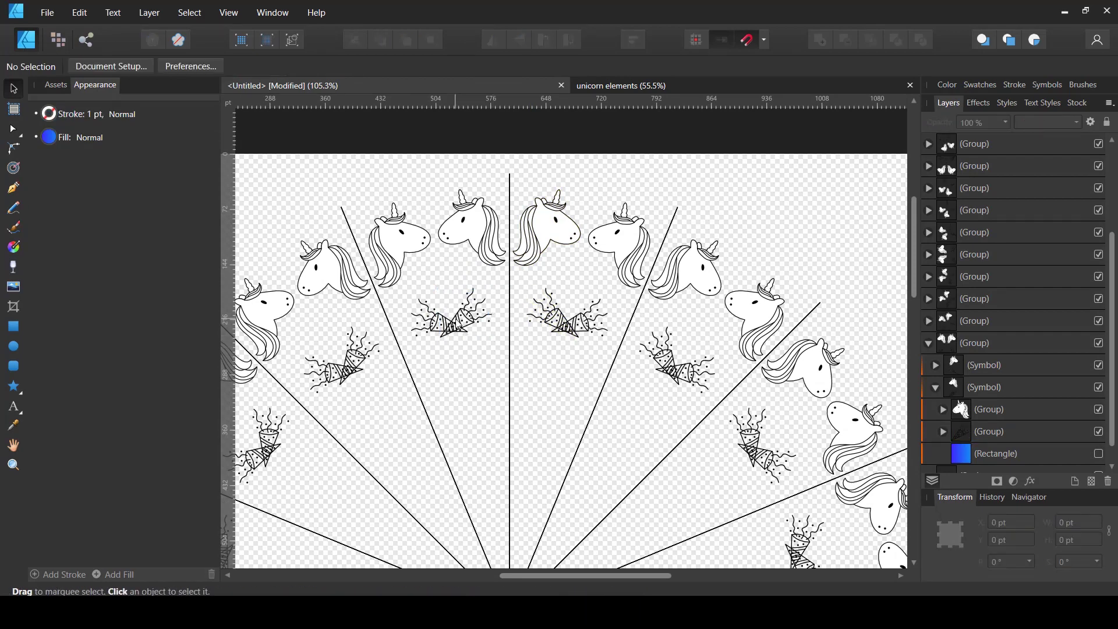
# - Rotate the symbol's party popper to about 33.1°, enlarge it to about 89.8 × 85.6 pt and place it below the unicorn head
pyautogui.click(974, 342)
pyautogui.scroll(-1, 967, 390)
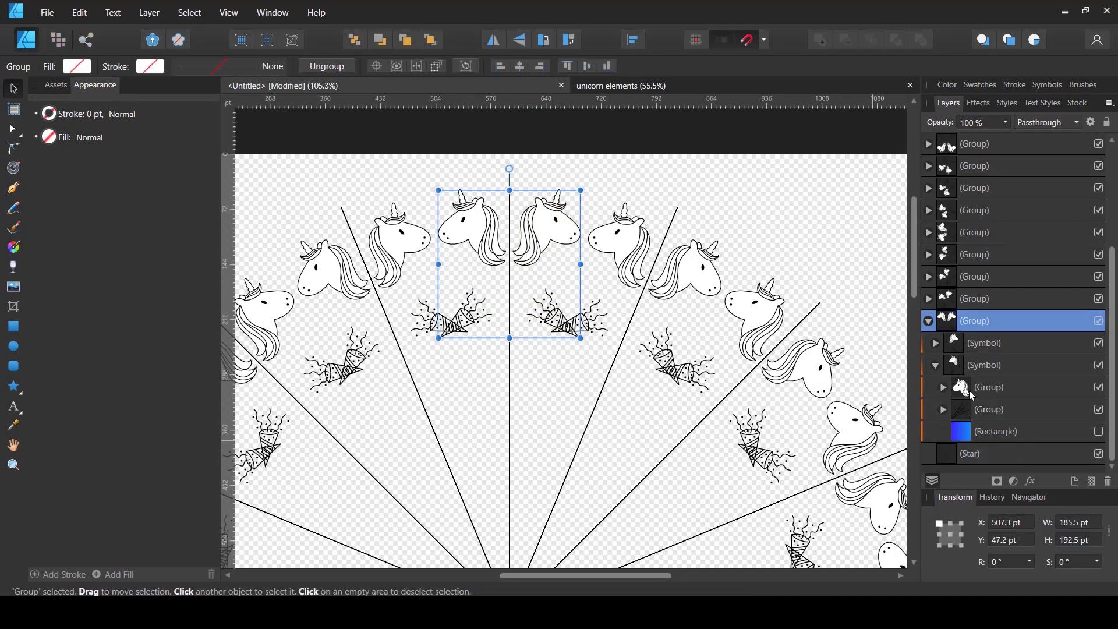
pyautogui.click(964, 414)
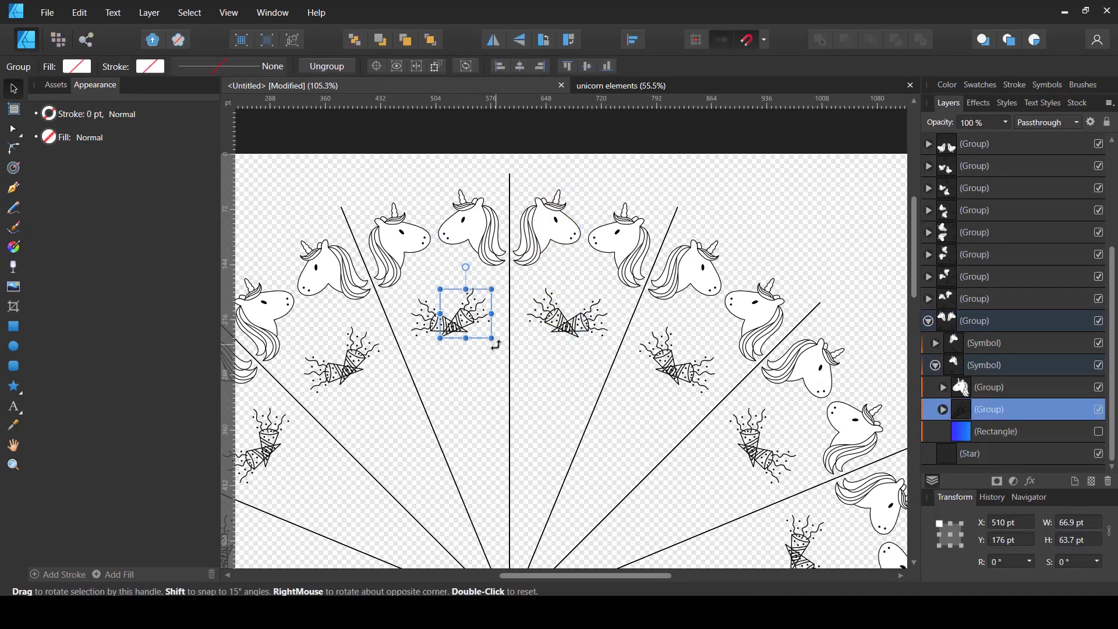
pyautogui.moveTo(496, 342); pyautogui.dragTo(527, 304)
pyautogui.moveTo(473, 349)
pyautogui.mouseDown()
pyautogui.moveTo(475, 383)
pyautogui.moveTo(490, 321)
pyautogui.moveTo(536, 303)
pyautogui.moveTo(536, 333)
pyautogui.moveTo(518, 322)
pyautogui.moveTo(473, 343)
pyautogui.moveTo(471, 319)
pyautogui.moveTo(476, 333)
pyautogui.mouseUp()
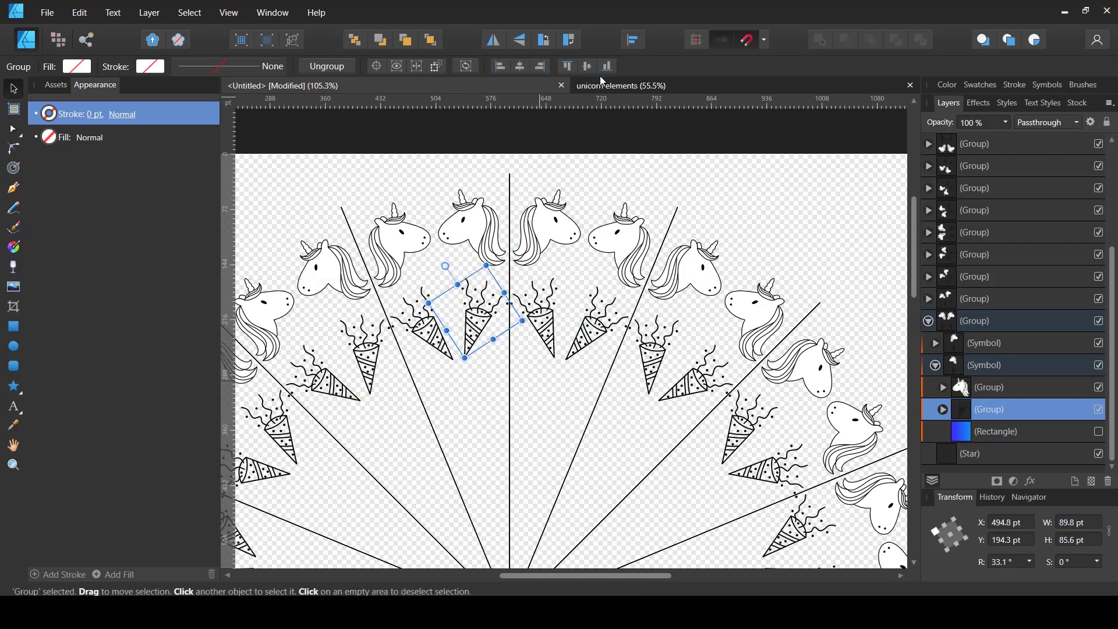
# - Copy the striped star from the unicorn elements document and paste it into the mandala's symbol
pyautogui.click(628, 94)
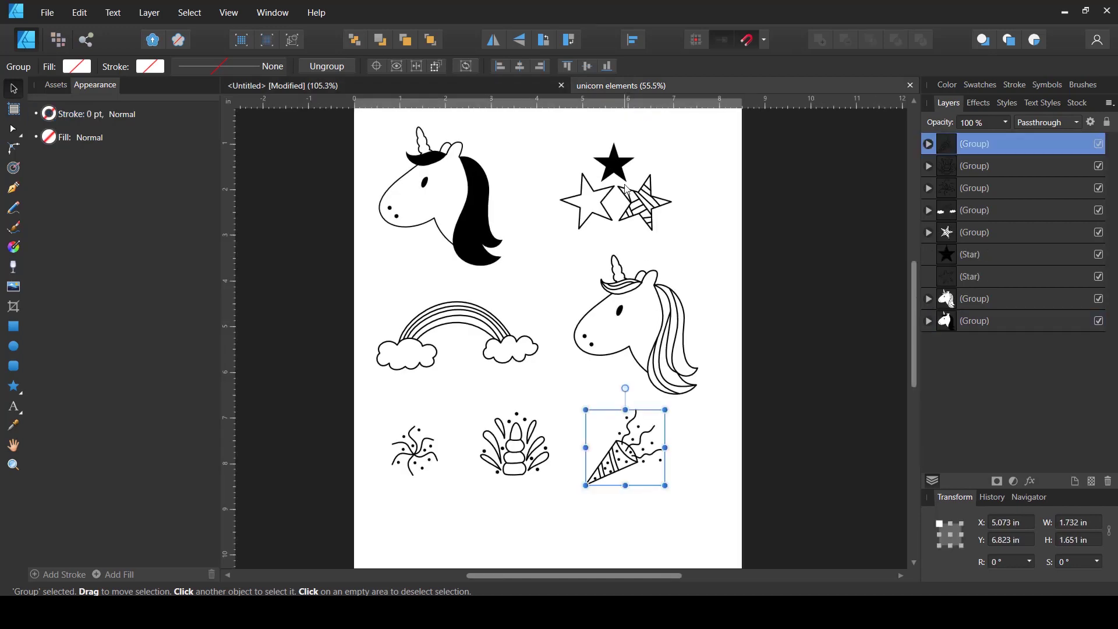
pyautogui.click(650, 208)
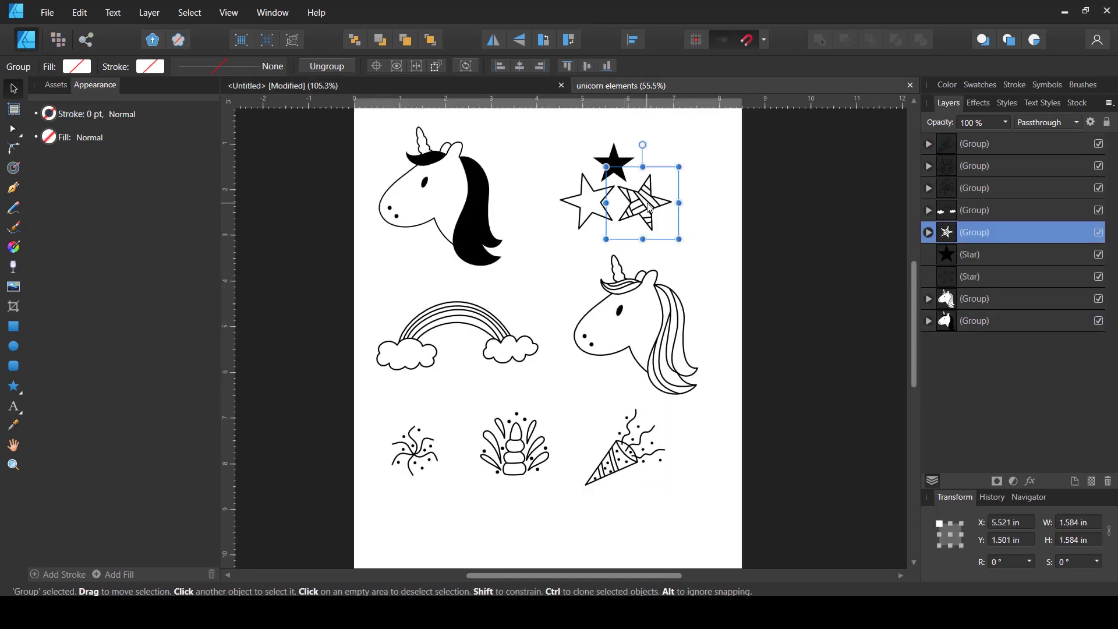
pyautogui.click(396, 86)
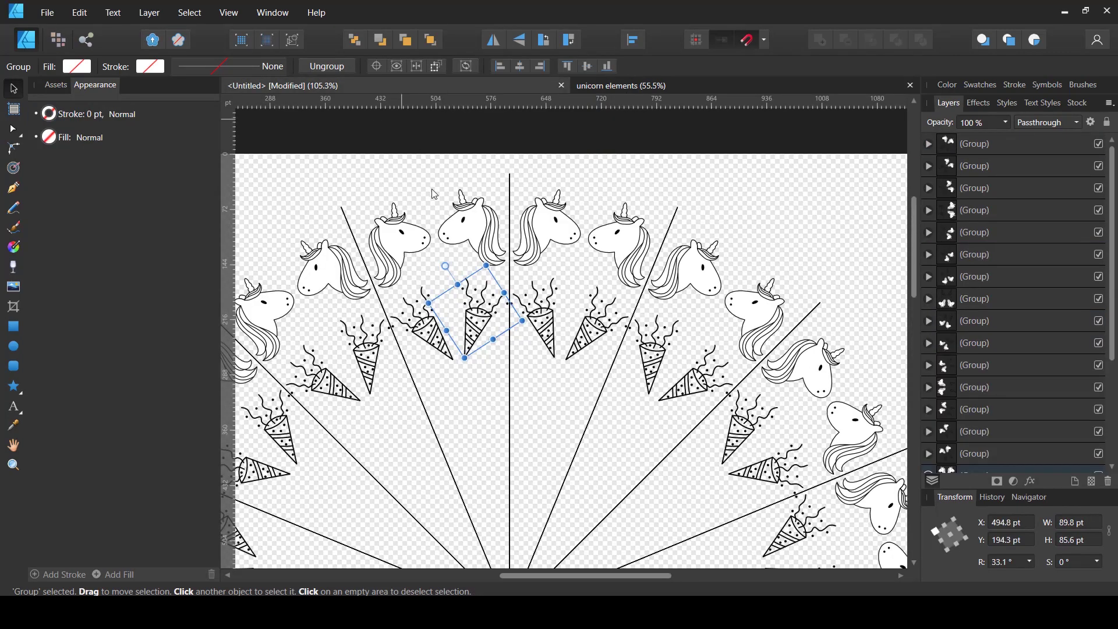
pyautogui.hotkey('ctrl', 'v')
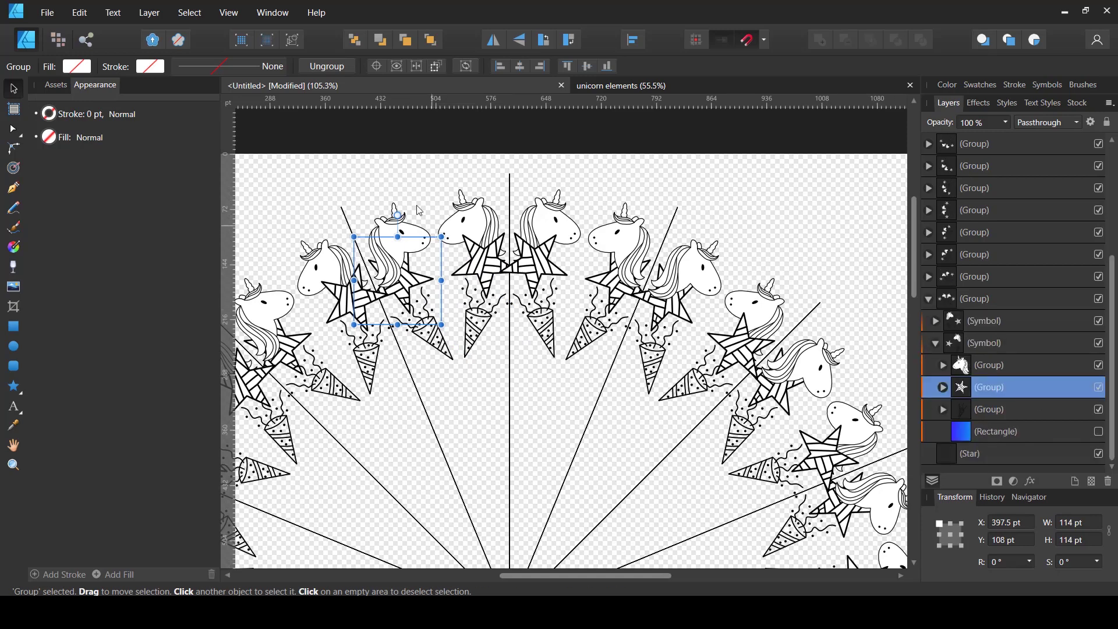
# - Turn on Scale with object for the striped star, shrink it to about 76 × 76 pt and move it below the party poppers
pyautogui.moveTo(442, 237); pyautogui.dragTo(442, 236)
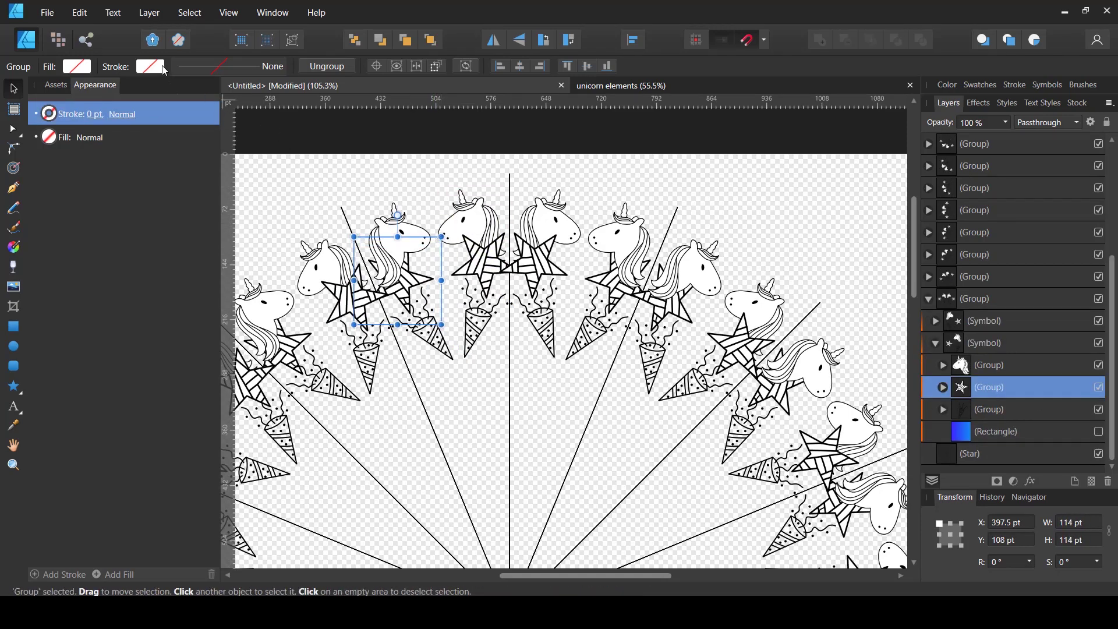
pyautogui.click(151, 67)
pyautogui.click(197, 64)
pyautogui.click(197, 64)
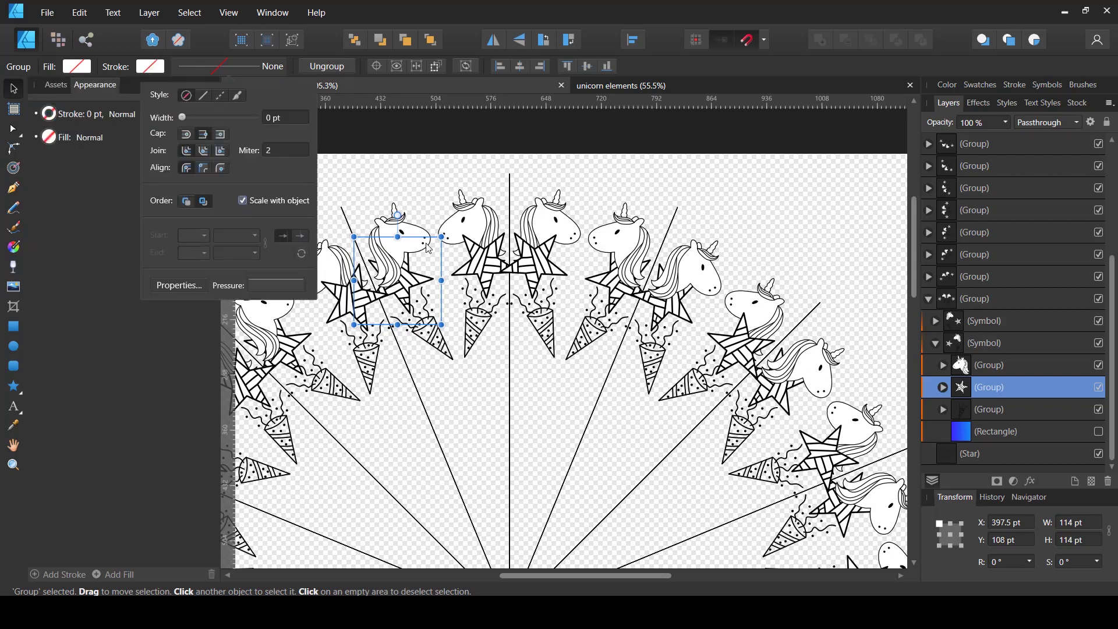
pyautogui.moveTo(431, 251)
pyautogui.mouseDown()
pyautogui.moveTo(402, 280)
pyautogui.moveTo(468, 406)
pyautogui.moveTo(437, 392)
pyautogui.mouseUp()
pyautogui.click(175, 114)
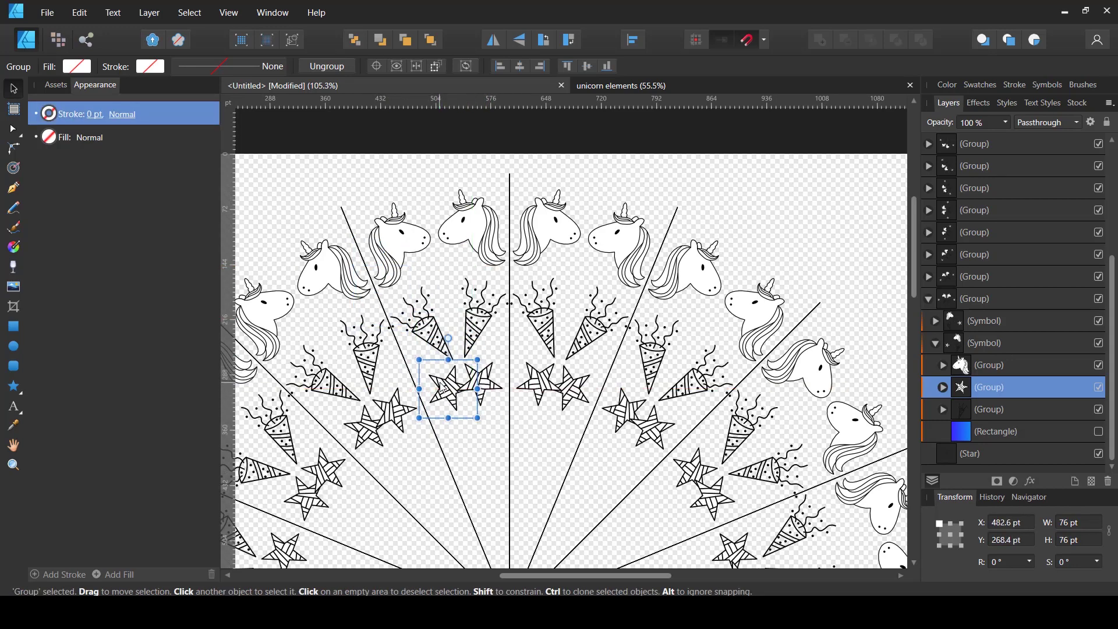
# - Shrink the striped star to about 61.5 × 61.5 pt, rotate it to about 31.1° and place it at about X 471.1, Y 304.6 pt
pyautogui.scroll(2, 469, 408)
pyautogui.scroll(2, 469, 412)
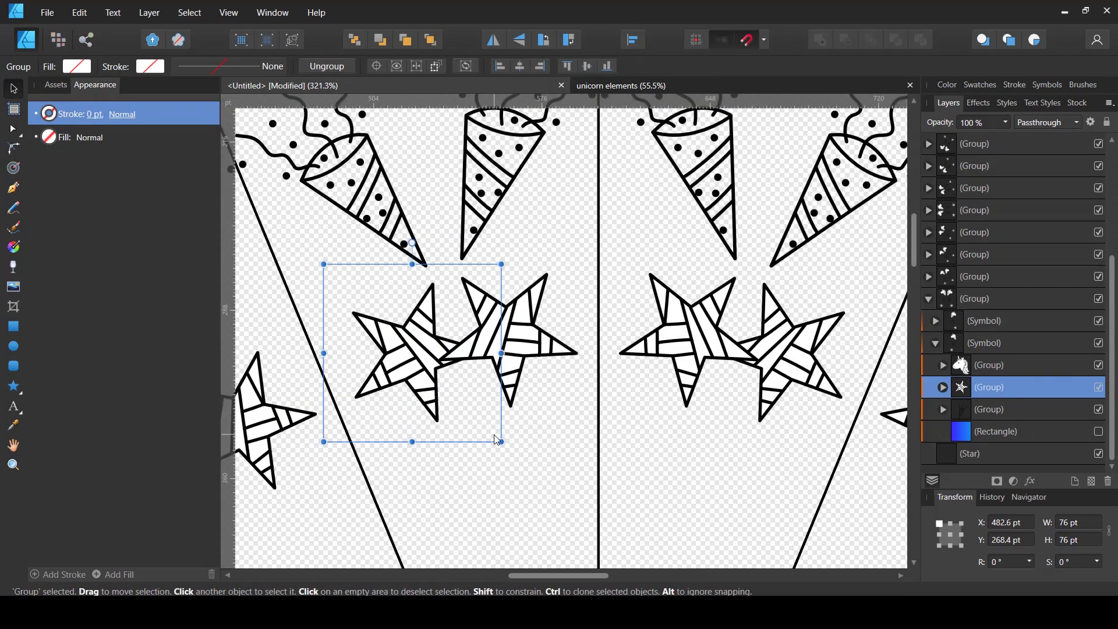
pyautogui.moveTo(502, 441); pyautogui.dragTo(469, 408)
pyautogui.moveTo(378, 330); pyautogui.dragTo(383, 366)
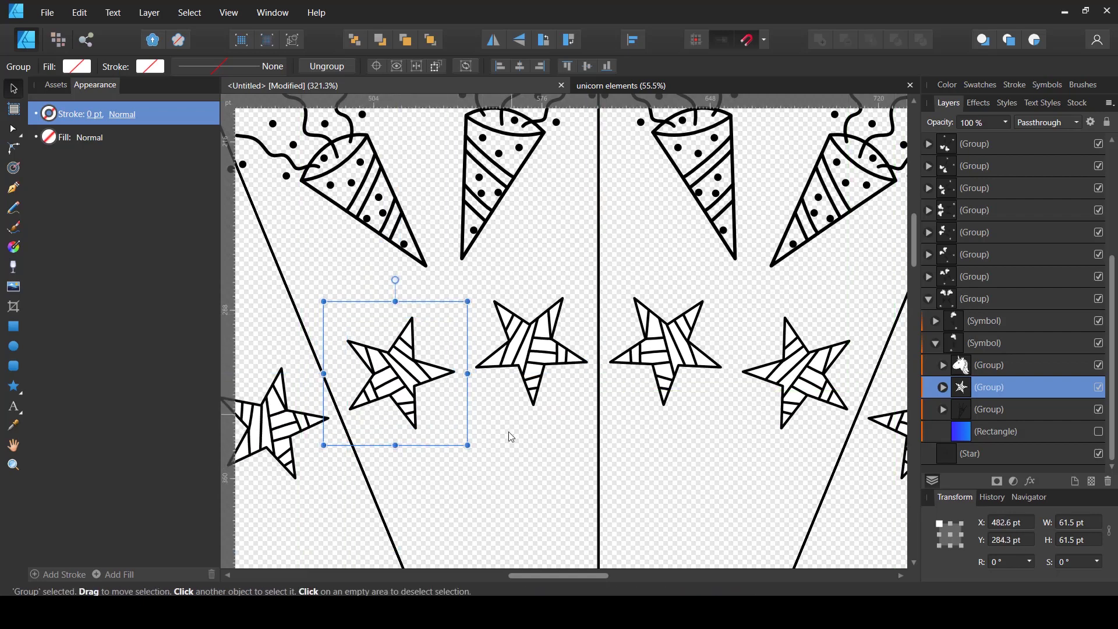
pyautogui.moveTo(470, 449); pyautogui.dragTo(513, 402)
# - Copy the unicorn horn with leaves from the unicorn elements document and paste it into the mandala's symbol
pyautogui.scroll(-5, 573, 336)
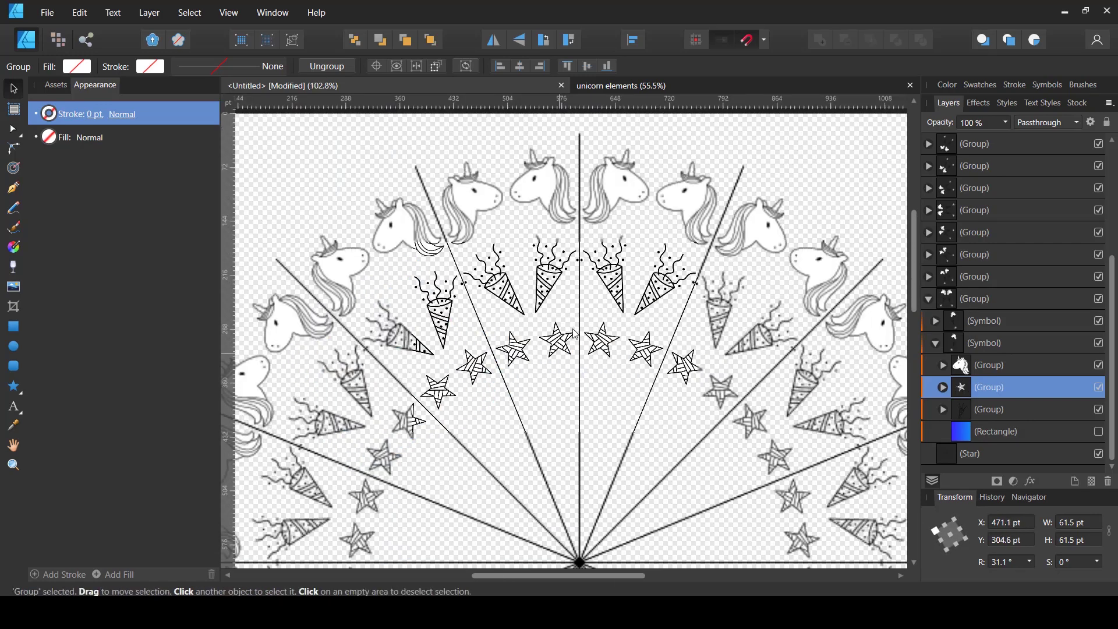
pyautogui.scroll(3, 533, 151)
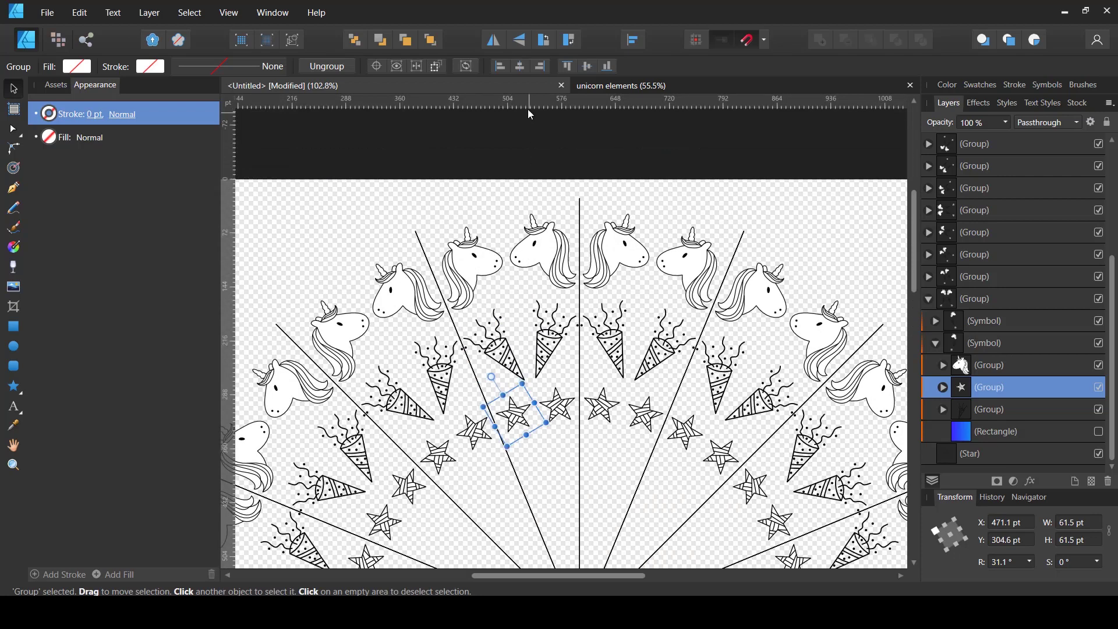
pyautogui.click(606, 85)
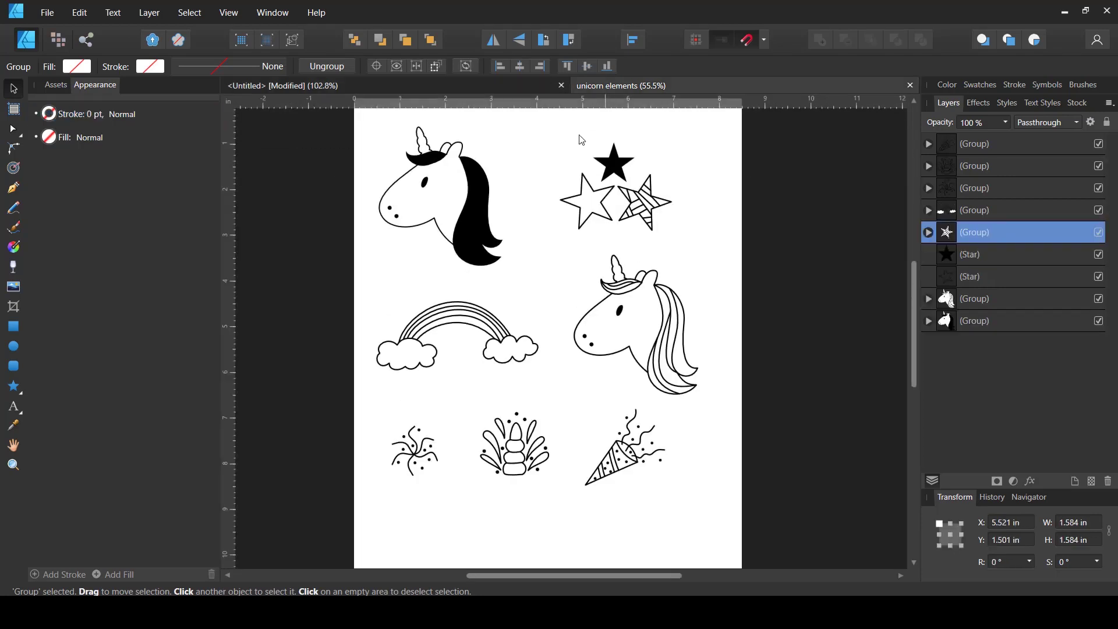
pyautogui.click(523, 459)
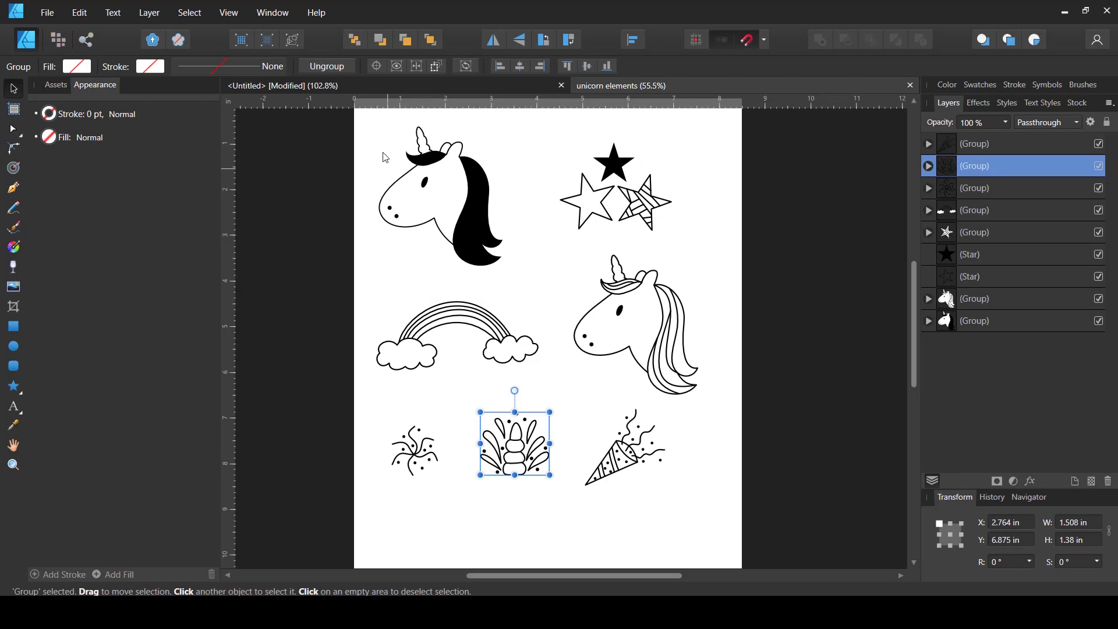
pyautogui.click(382, 90)
pyautogui.hotkey('ctrl', 'v')
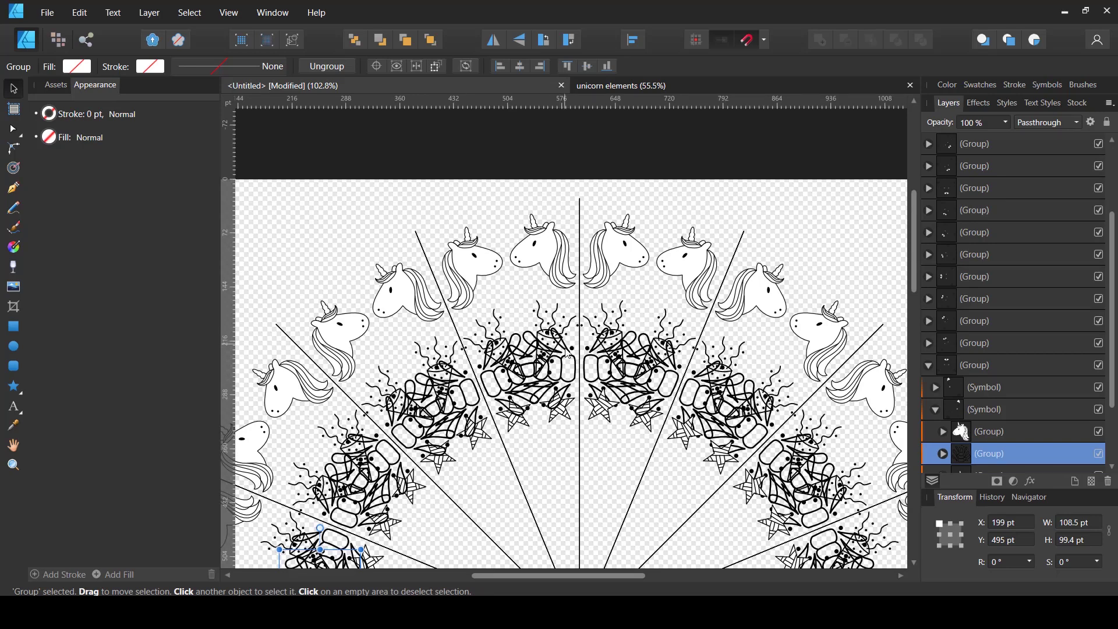
# - Move the pasted horn with leaves up to about X 429.4, Y -2.4 pt and turn on Scale with object for its stroke
pyautogui.scroll(-3, 531, 374)
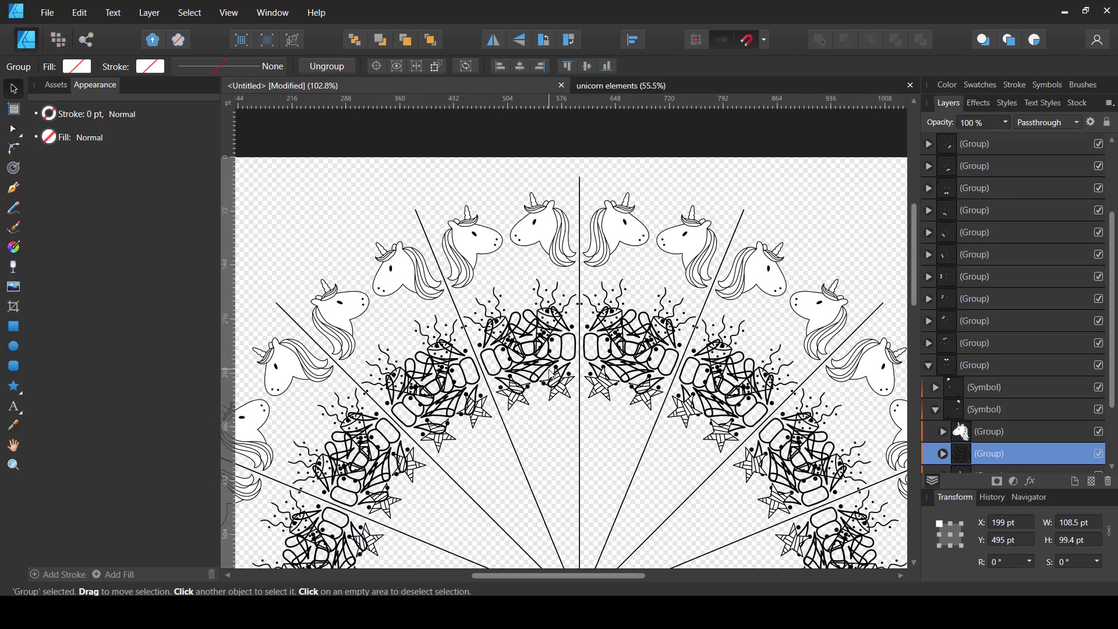
pyautogui.moveTo(371, 515); pyautogui.dragTo(451, 169)
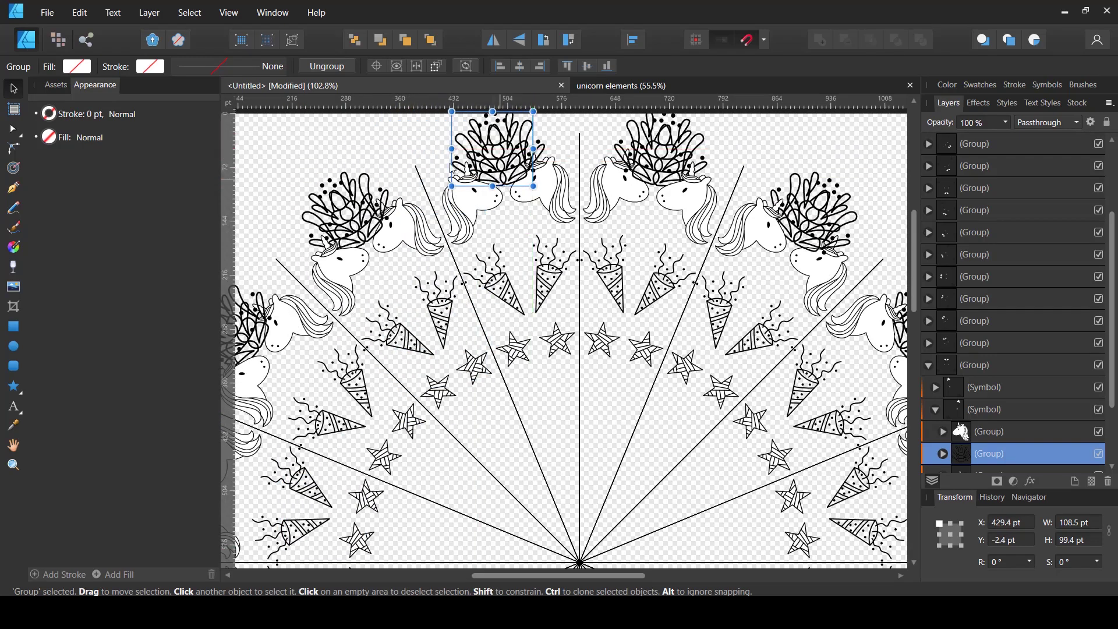
pyautogui.click(190, 69)
pyautogui.click(243, 200)
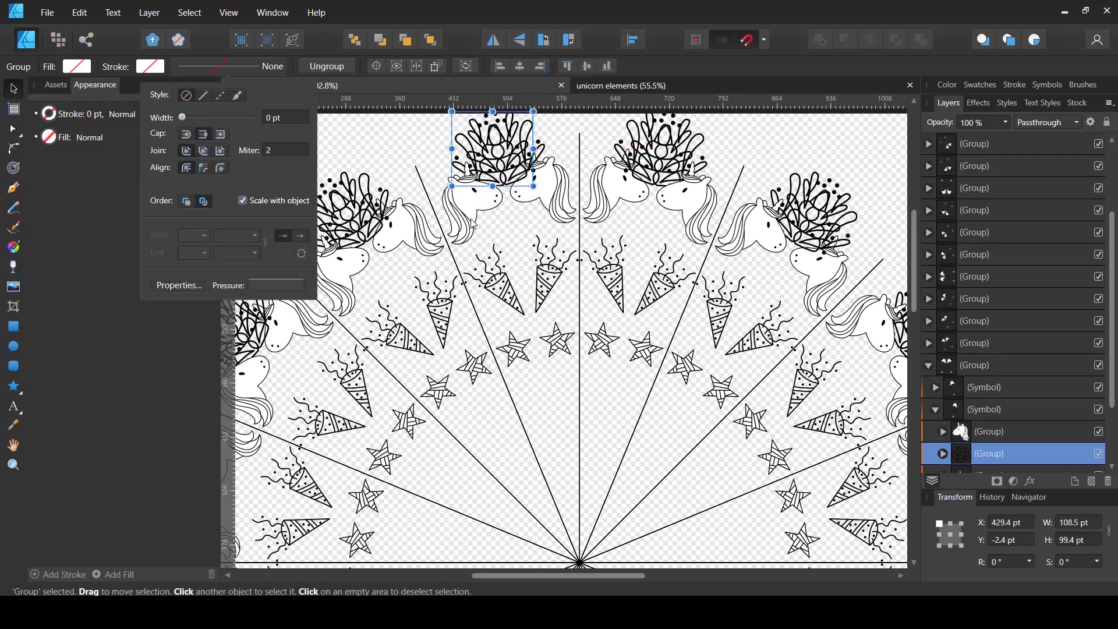
# - Shrink the horn with leaves to about 55 × 50.4 pt, rotate it to about 31.9° and place it at about X 379.9, Y 46 pt
pyautogui.scroll(4, 475, 225)
pyautogui.moveTo(534, 273)
pyautogui.mouseDown()
pyautogui.moveTo(502, 239)
pyautogui.moveTo(386, 273)
pyautogui.mouseUp()
pyautogui.scroll(5, 484, 239)
pyautogui.moveTo(457, 299)
pyautogui.mouseDown()
pyautogui.moveTo(474, 269)
pyautogui.moveTo(440, 256)
pyautogui.moveTo(402, 291)
pyautogui.moveTo(395, 284)
pyautogui.moveTo(457, 296)
pyautogui.mouseUp()
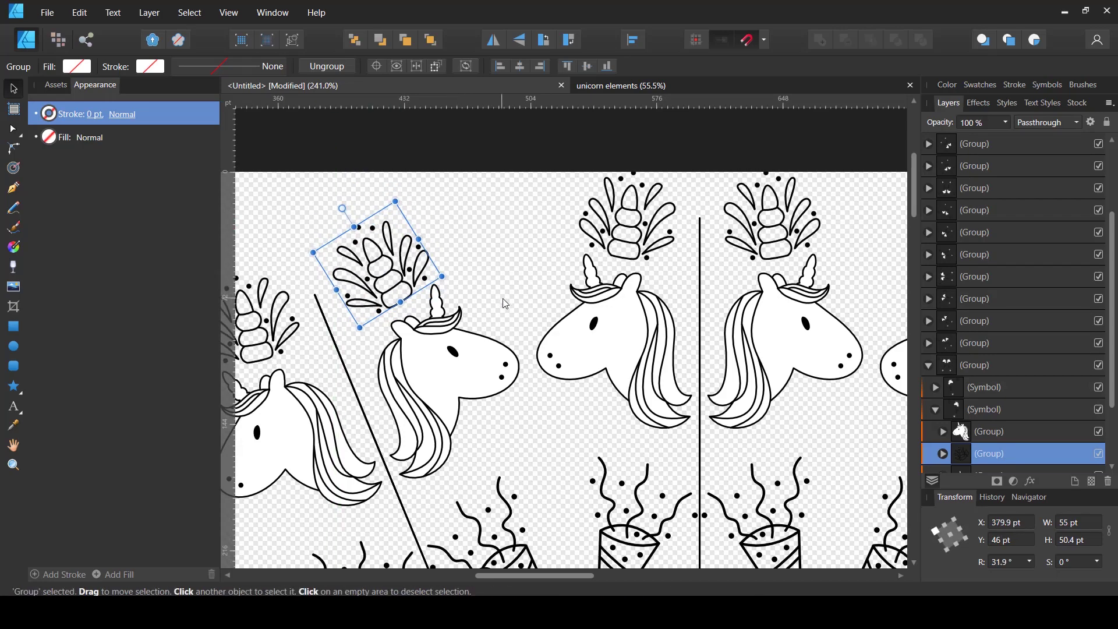
pyautogui.scroll(-6, 502, 299)
pyautogui.scroll(-3, 517, 370)
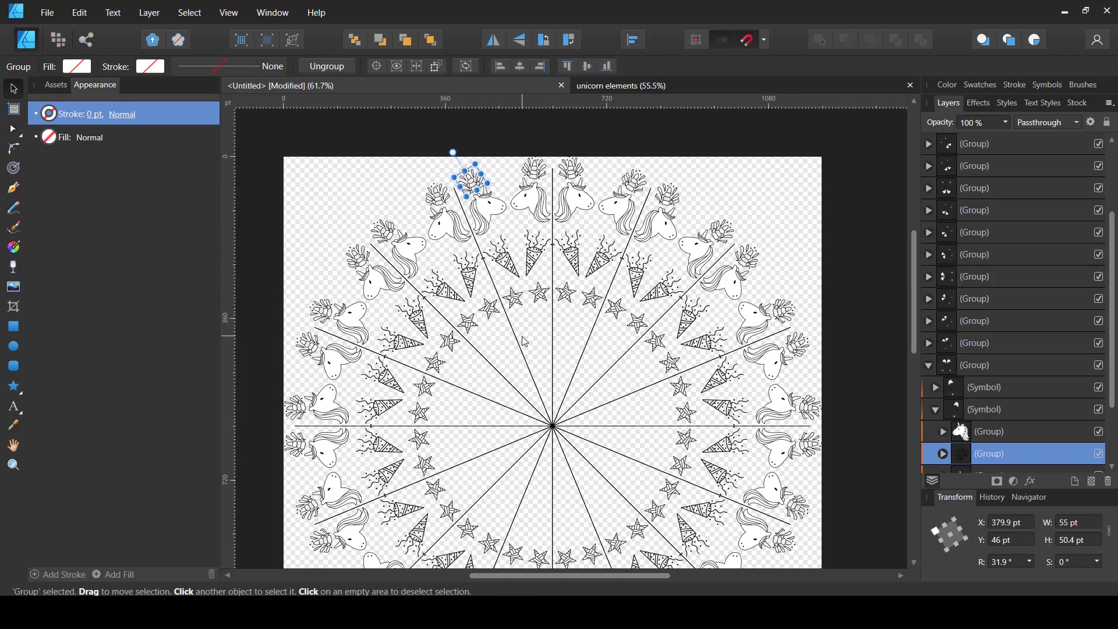
pyautogui.scroll(1, 524, 326)
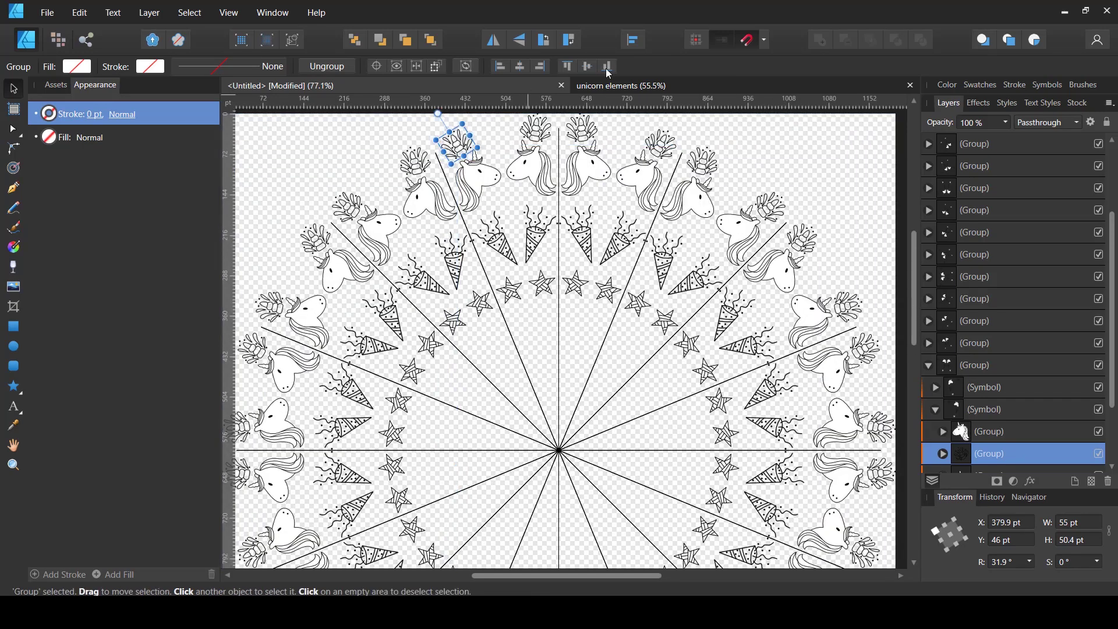
pyautogui.click(628, 87)
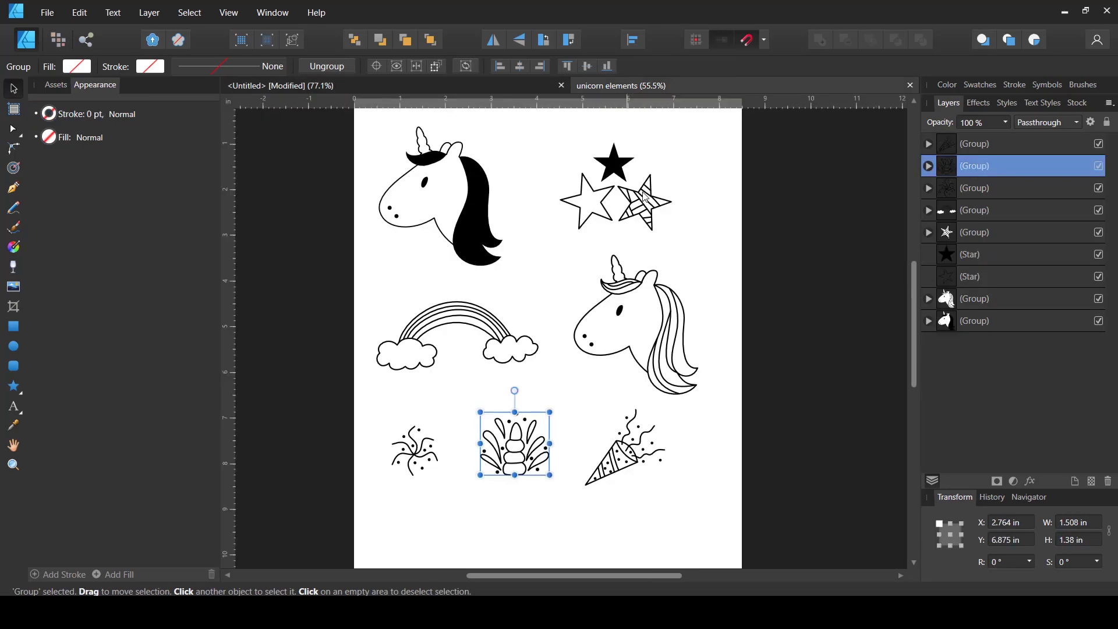
pyautogui.click(407, 88)
pyautogui.click(541, 342)
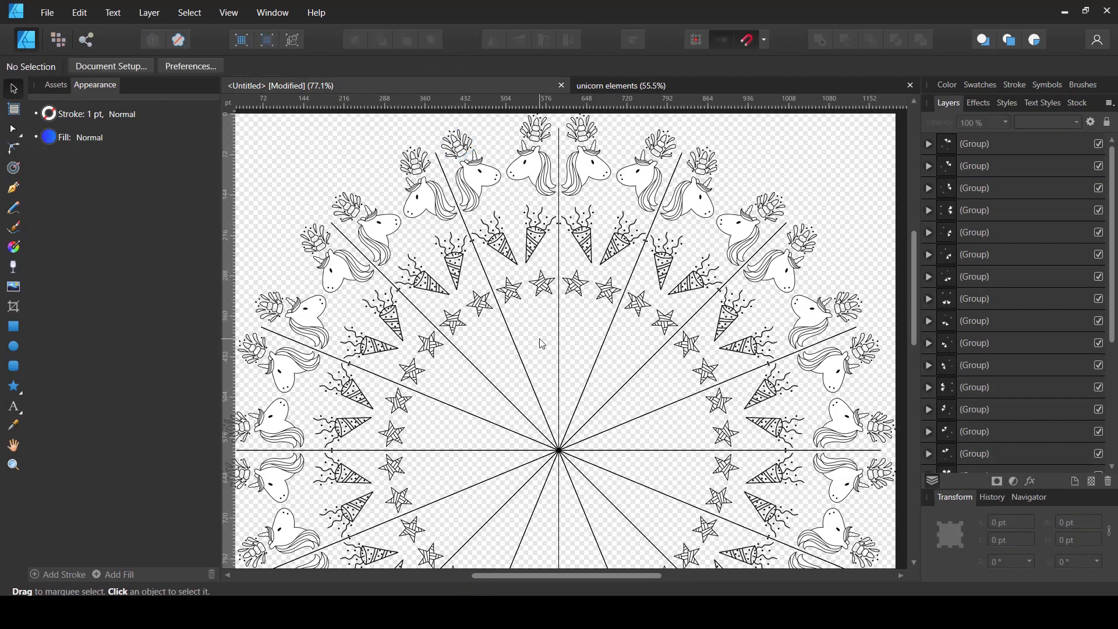
pyautogui.scroll(1, 542, 344)
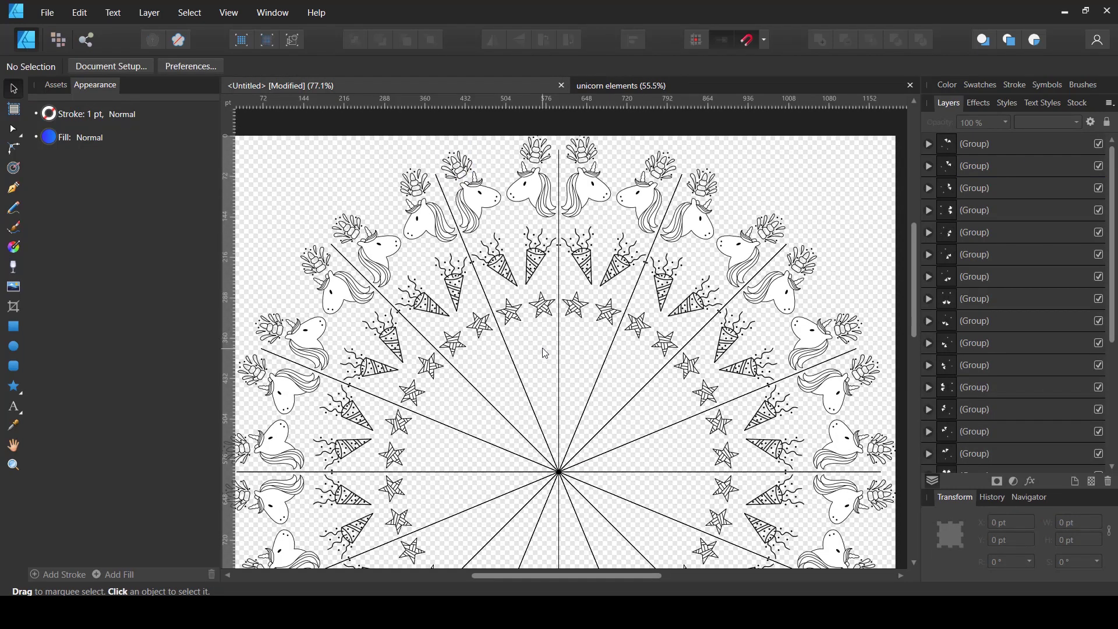
pyautogui.scroll(1, 545, 354)
# - Select the hidden rectangle inside the expanded symbol and activate the Pencil tool
pyautogui.scroll(-5, 1019, 442)
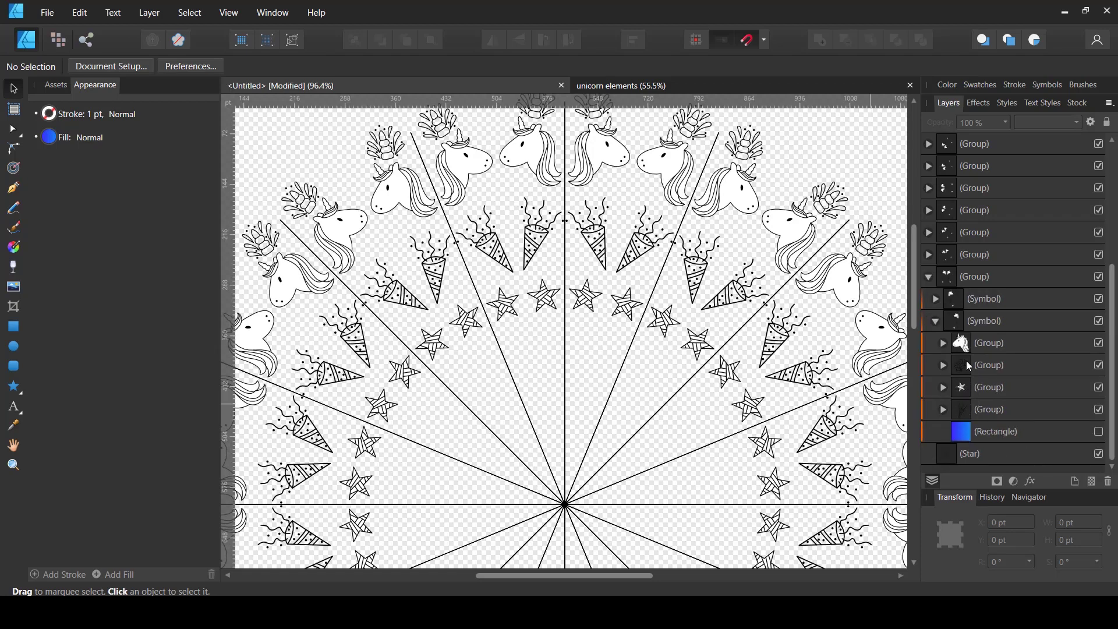
pyautogui.click(970, 434)
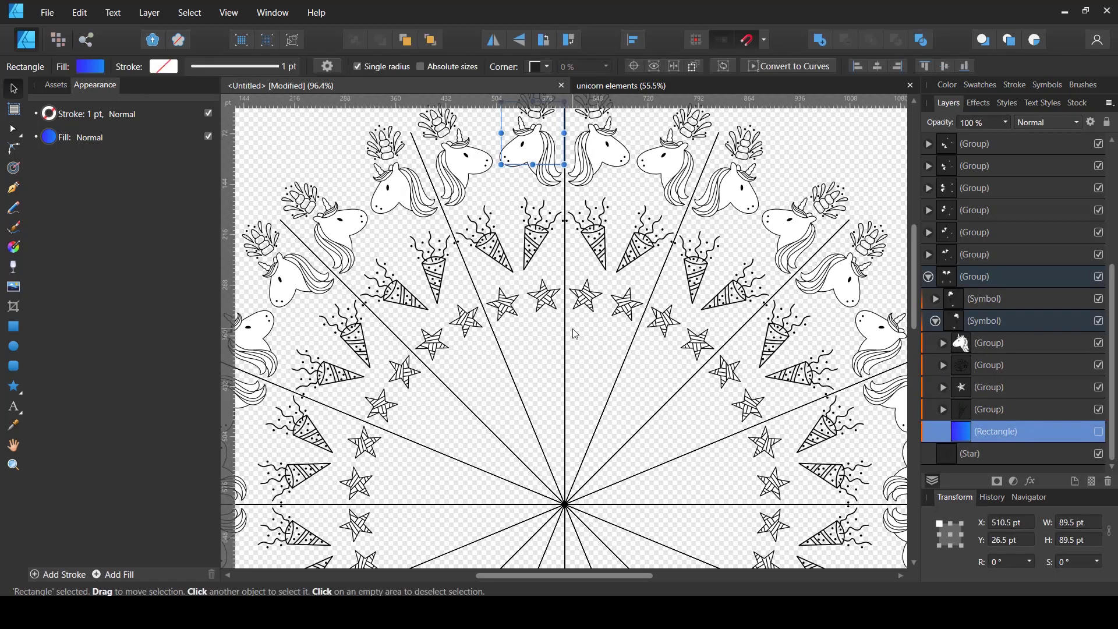
pyautogui.hotkey('ctrl', '+')
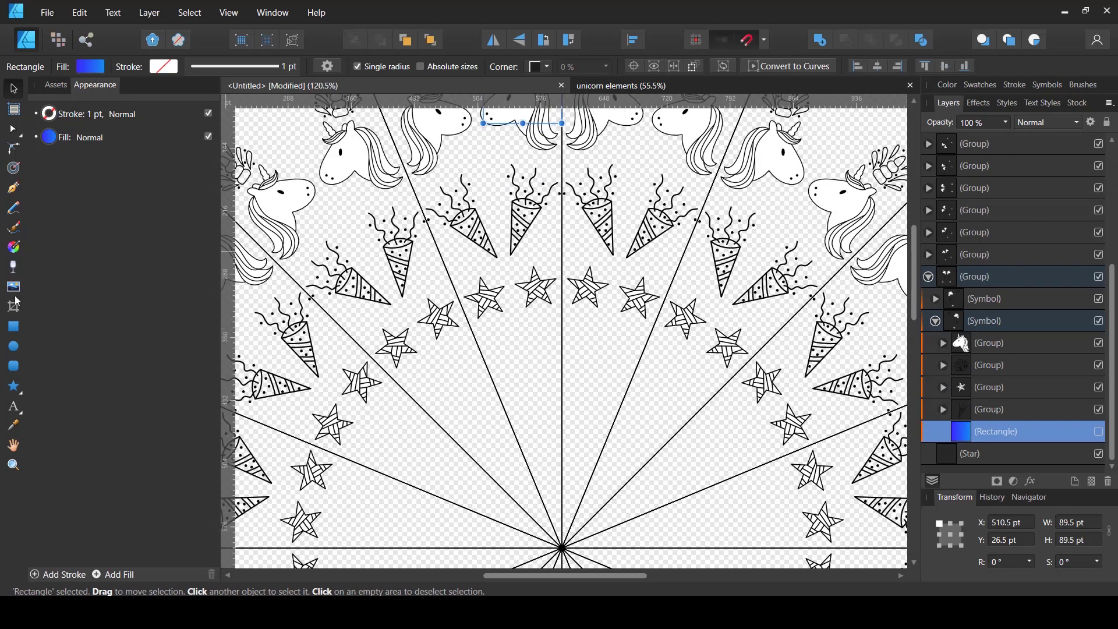
pyautogui.click(14, 327)
pyautogui.click(14, 386)
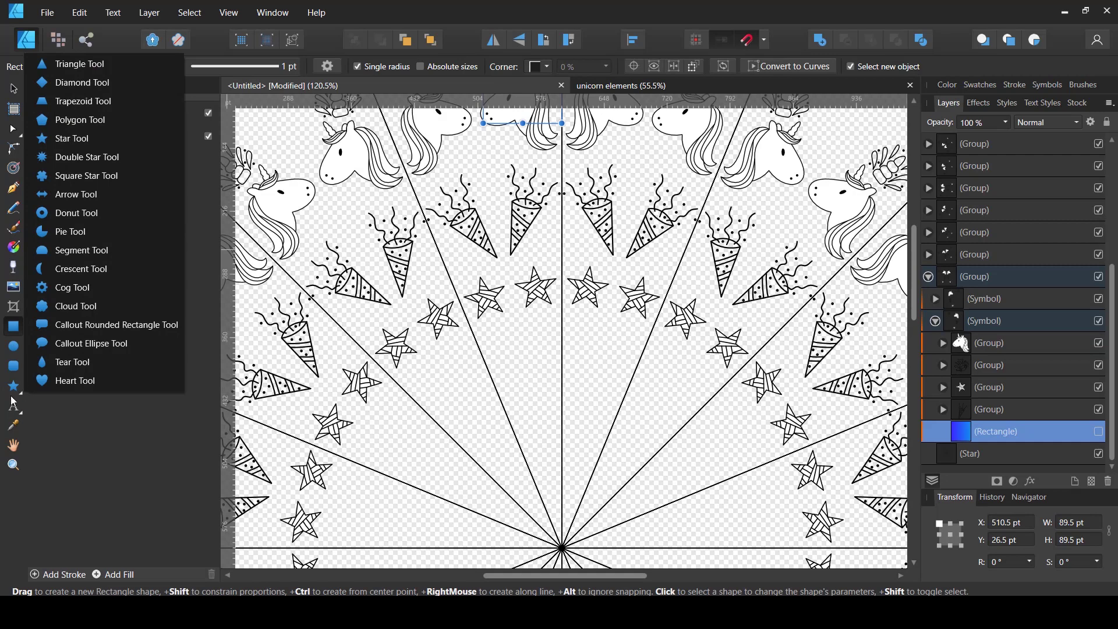
pyautogui.click(13, 396)
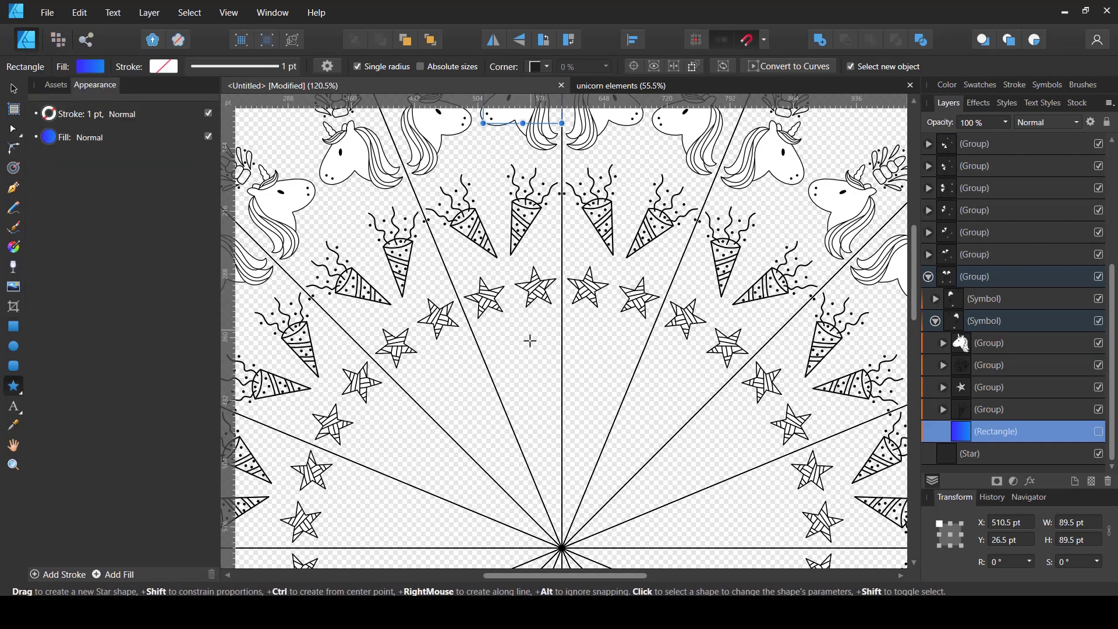
pyautogui.click(17, 211)
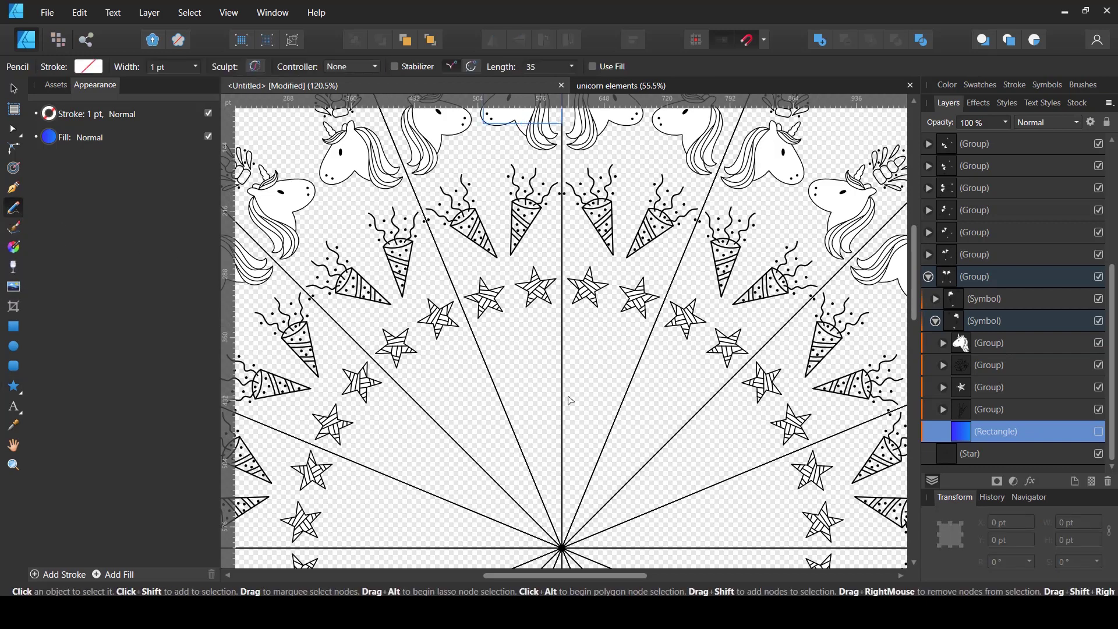
# - Set the pencil stroke to black with a width of 2 pt
pyautogui.scroll(2, 542, 393)
pyautogui.scroll(1, 542, 393)
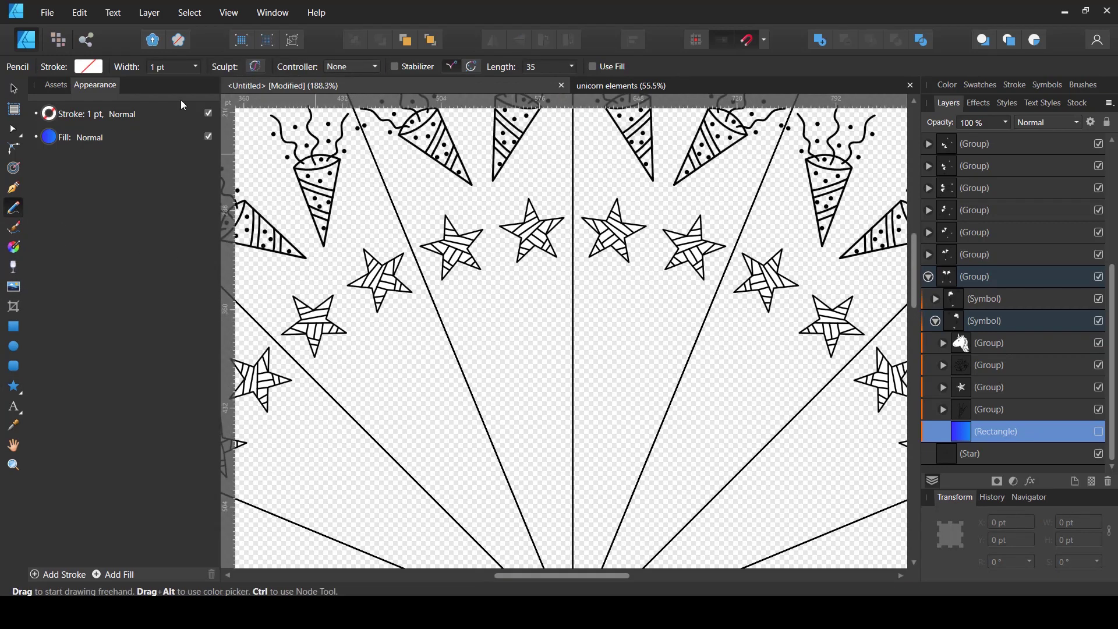
pyautogui.click(164, 69)
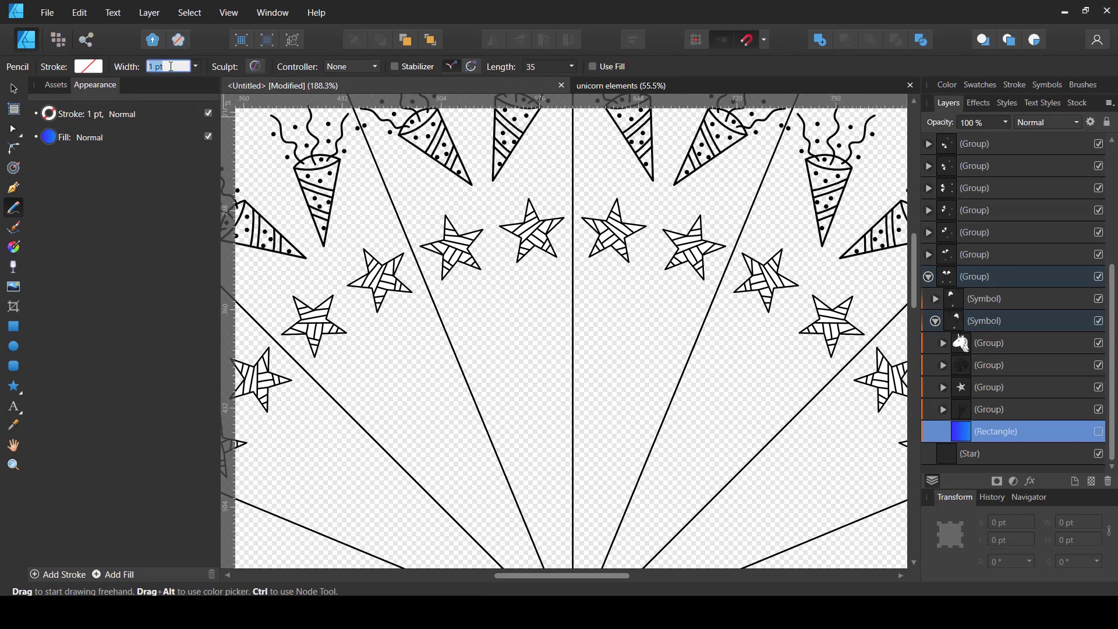
pyautogui.write('2')
pyautogui.press('Return')
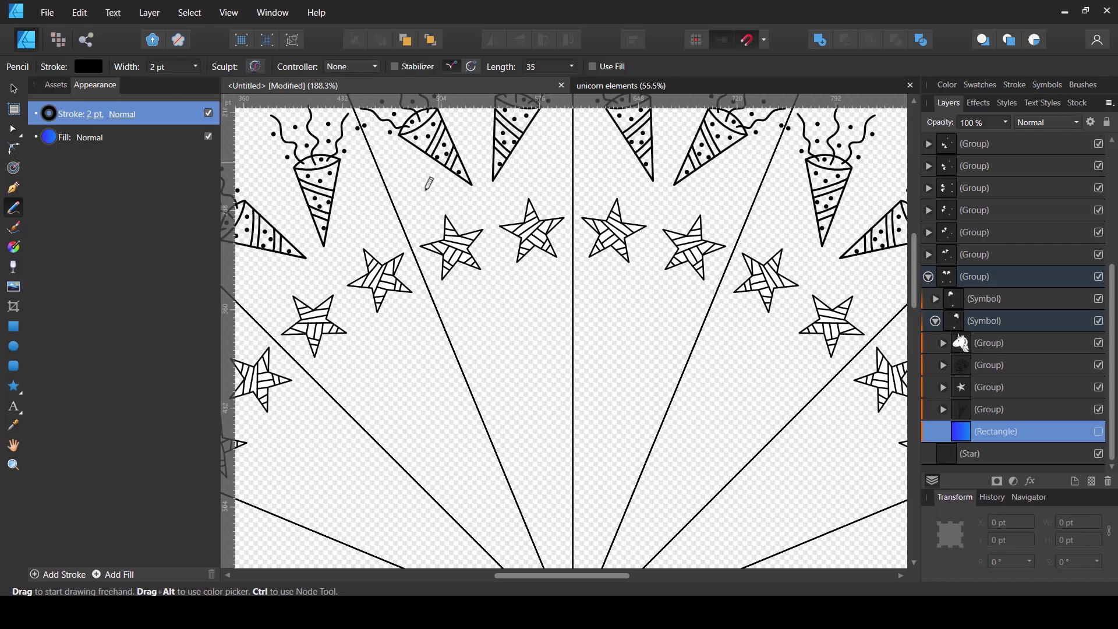
pyautogui.scroll(4, 518, 244)
pyautogui.scroll(2, 522, 247)
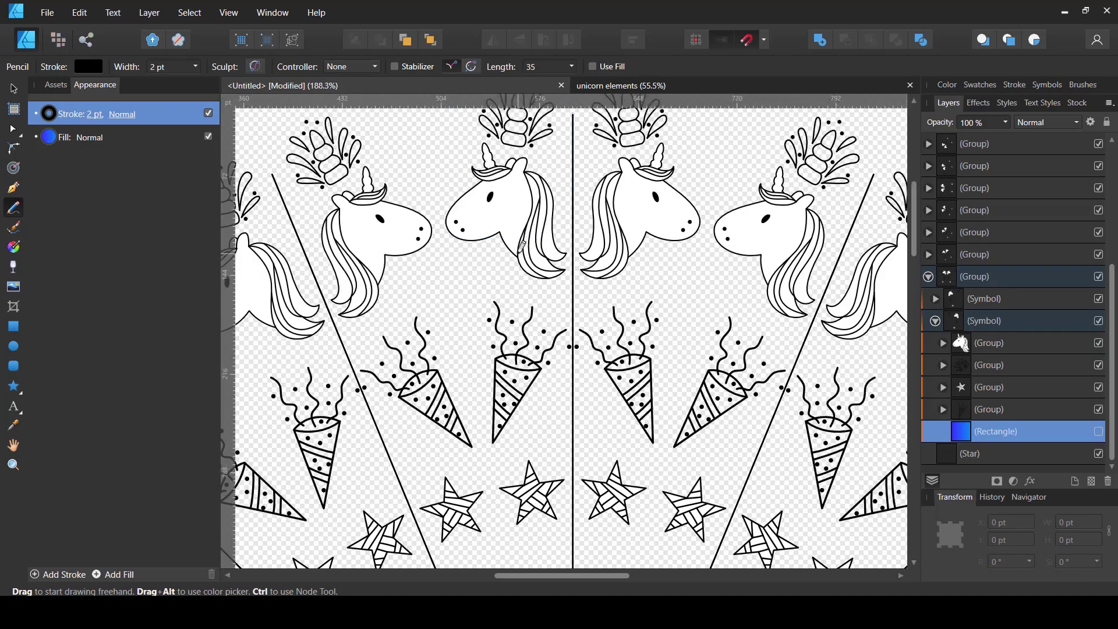
pyautogui.scroll(-5, 520, 247)
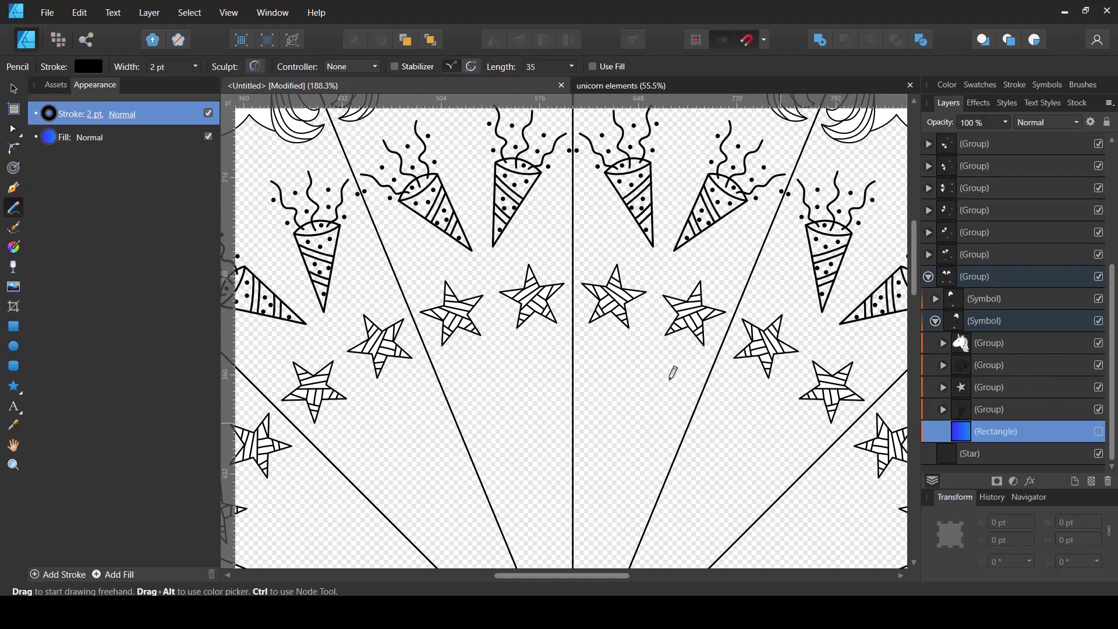
pyautogui.scroll(-2, 551, 442)
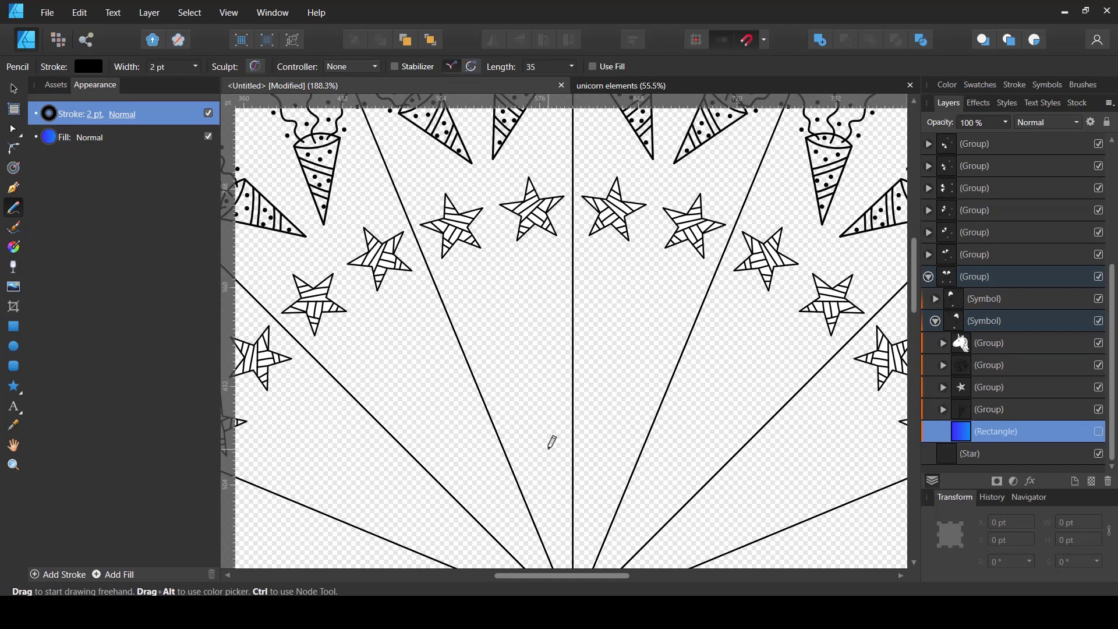
# - Try a freehand 2 pt curve from the striped star's lower tip to the vertical spoke
pyautogui.press('ctrl')
pyautogui.press('ctrl')
pyautogui.moveTo(517, 238)
pyautogui.mouseDown()
pyautogui.moveTo(512, 278)
pyautogui.moveTo(569, 300)
pyautogui.moveTo(574, 336)
pyautogui.mouseUp()
pyautogui.press('ctrl')
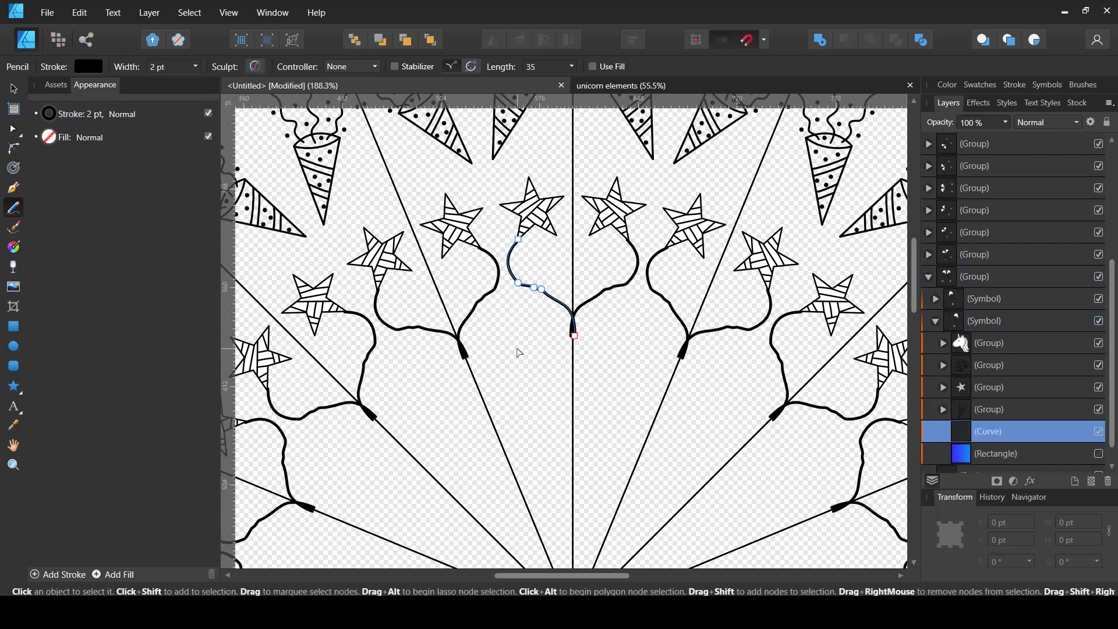
pyautogui.hotkey('ctrl', 'z')
# - Set the pencil width to 1.5 pt and draw a freehand curve from the striped star's lower tip to the vertical spoke
pyautogui.click(172, 71)
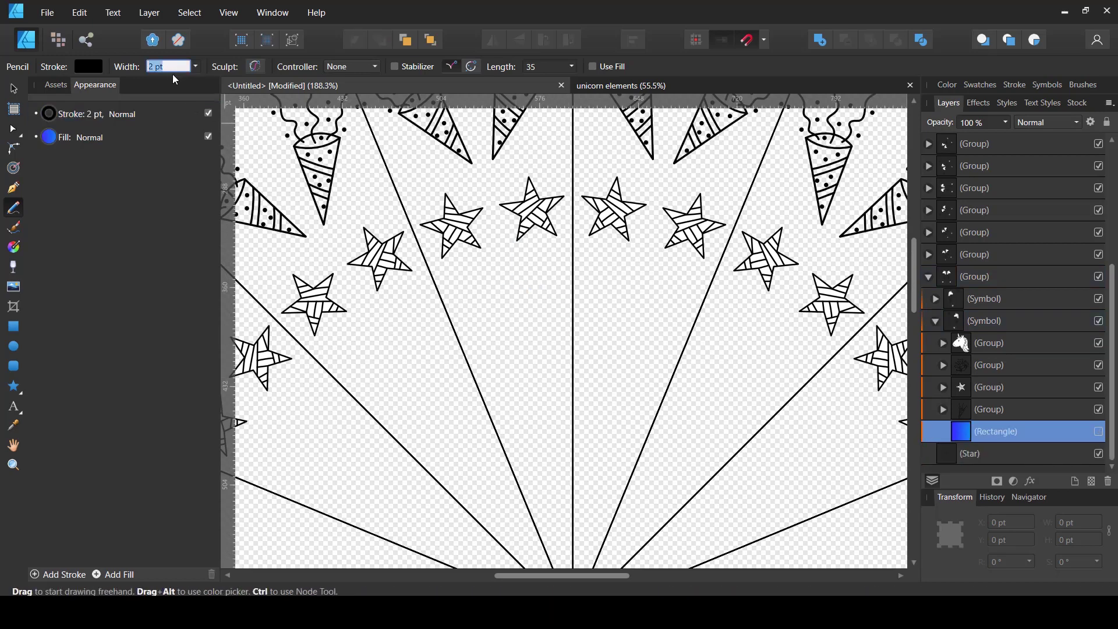
pyautogui.write('1.5')
pyautogui.press('Return')
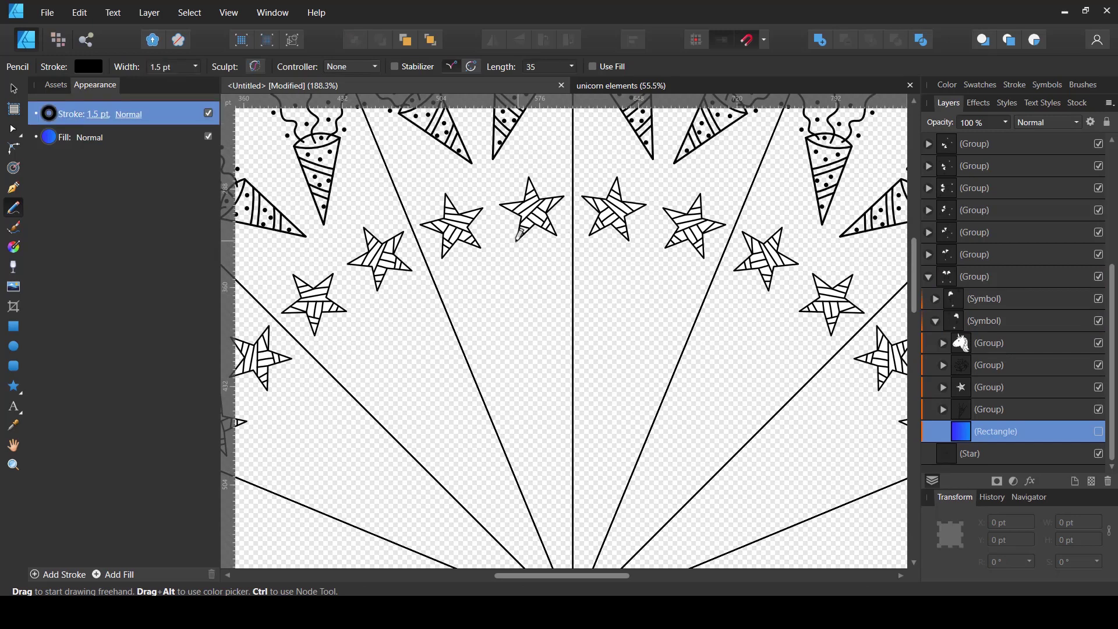
pyautogui.moveTo(520, 235)
pyautogui.mouseDown()
pyautogui.moveTo(513, 265)
pyautogui.moveTo(573, 298)
pyautogui.mouseUp()
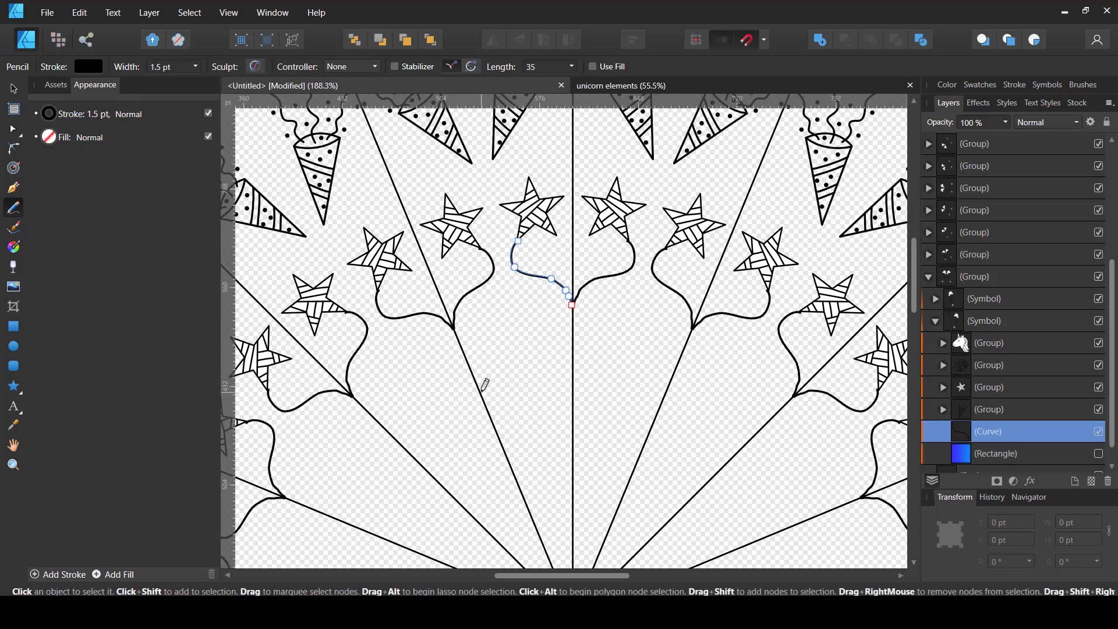
# - Draw a looping freehand curve from just above the mandala's centre up to the neighbouring curve below the stars
pyautogui.scroll(2, 482, 383)
pyautogui.scroll(-5, 670, 259)
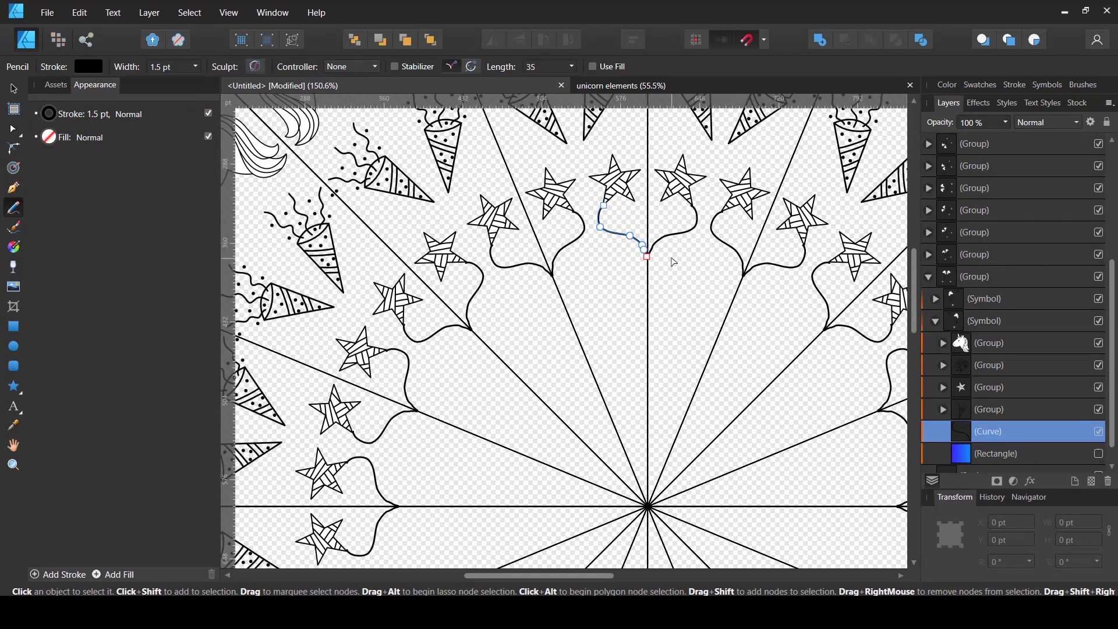
pyautogui.scroll(1, 674, 262)
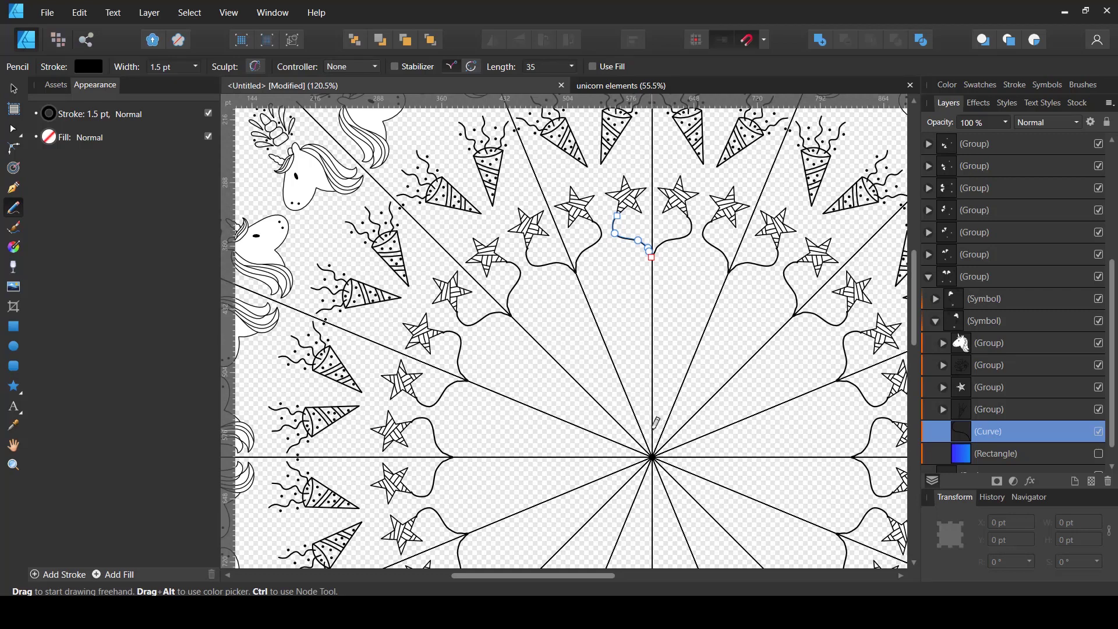
pyautogui.moveTo(656, 422)
pyautogui.mouseDown()
pyautogui.moveTo(674, 360)
pyautogui.moveTo(633, 331)
pyautogui.moveTo(644, 308)
pyautogui.moveTo(641, 321)
pyautogui.moveTo(613, 286)
pyautogui.moveTo(600, 298)
pyautogui.moveTo(607, 283)
pyautogui.moveTo(586, 263)
pyautogui.moveTo(606, 233)
pyautogui.mouseUp()
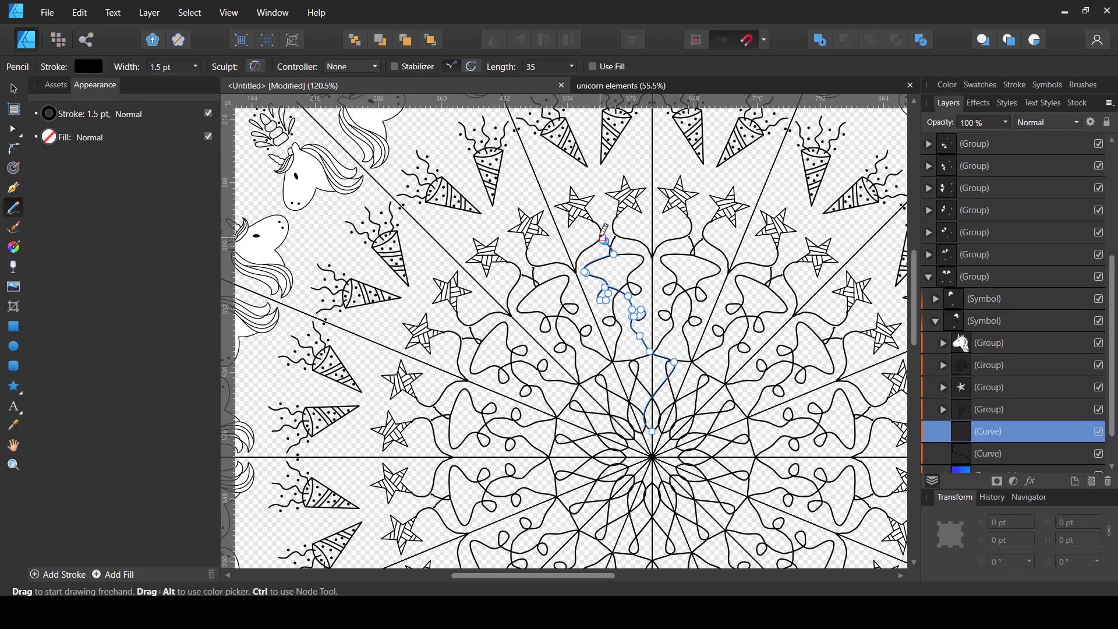
# - Move the looping curve's upper end node onto the neighbouring star's curve at about X 541.6, Y 349.1 pt with the Node tool
pyautogui.keyDown('ctrl'); pyautogui.scroll(3, 600, 233); pyautogui.keyUp('ctrl')
pyautogui.keyDown('ctrl'); pyautogui.scroll(3, 600, 233); pyautogui.keyUp('ctrl')
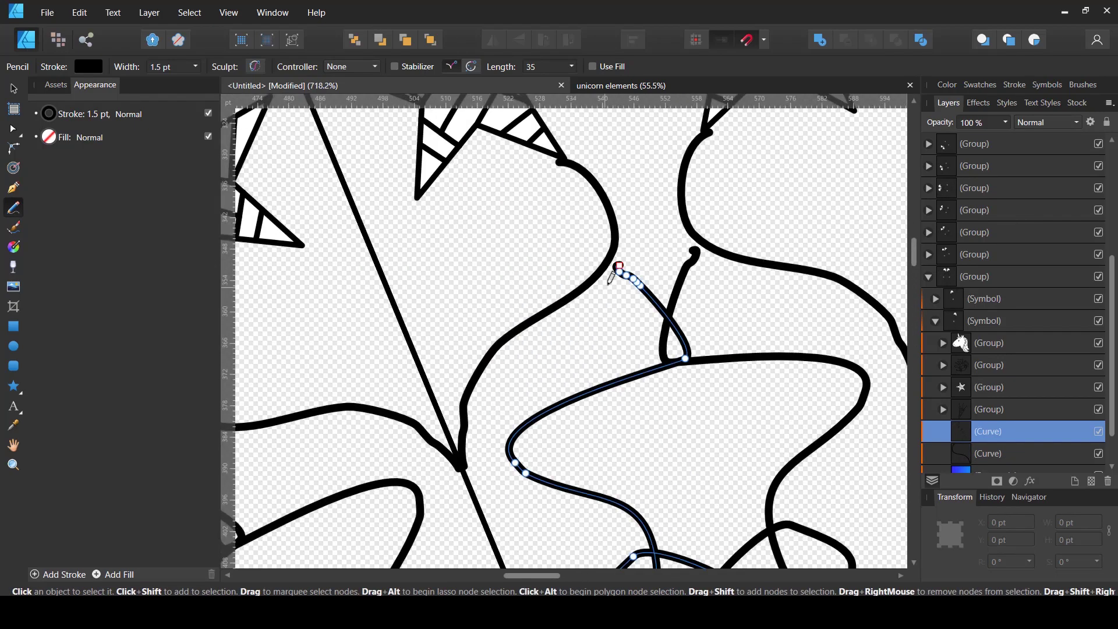
pyautogui.keyDown('ctrl'); pyautogui.scroll(2, 610, 289); pyautogui.keyUp('ctrl')
pyautogui.press('a')
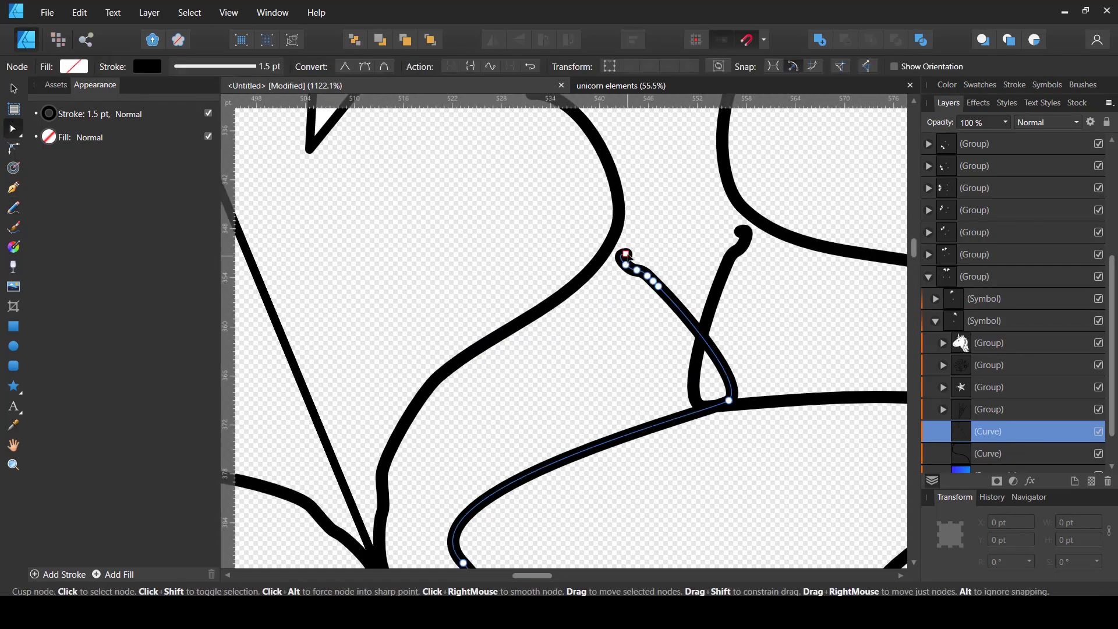
pyautogui.click(19, 137)
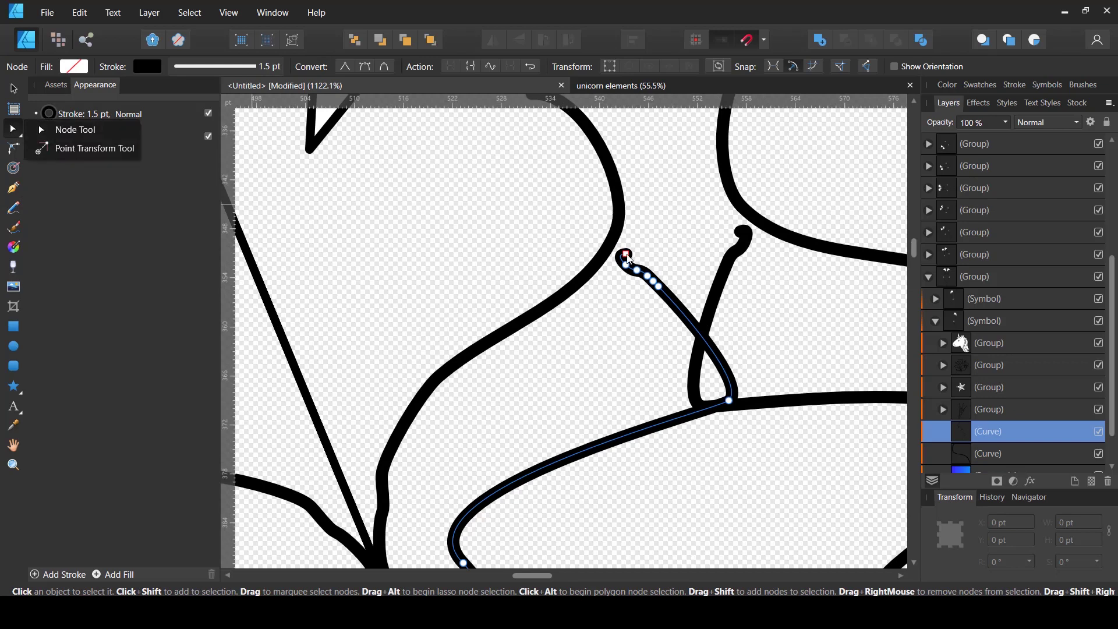
pyautogui.moveTo(629, 259); pyautogui.dragTo(603, 240)
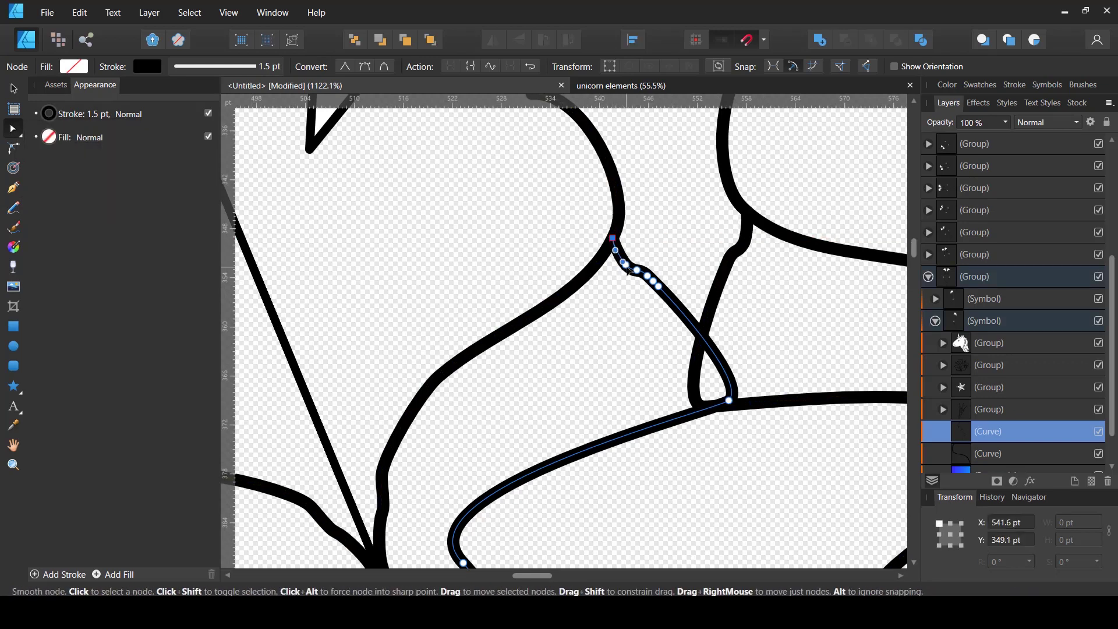
# - Delete the surplus nodes near the looping curve's upper end to smooth that segment
pyautogui.press('Delete')
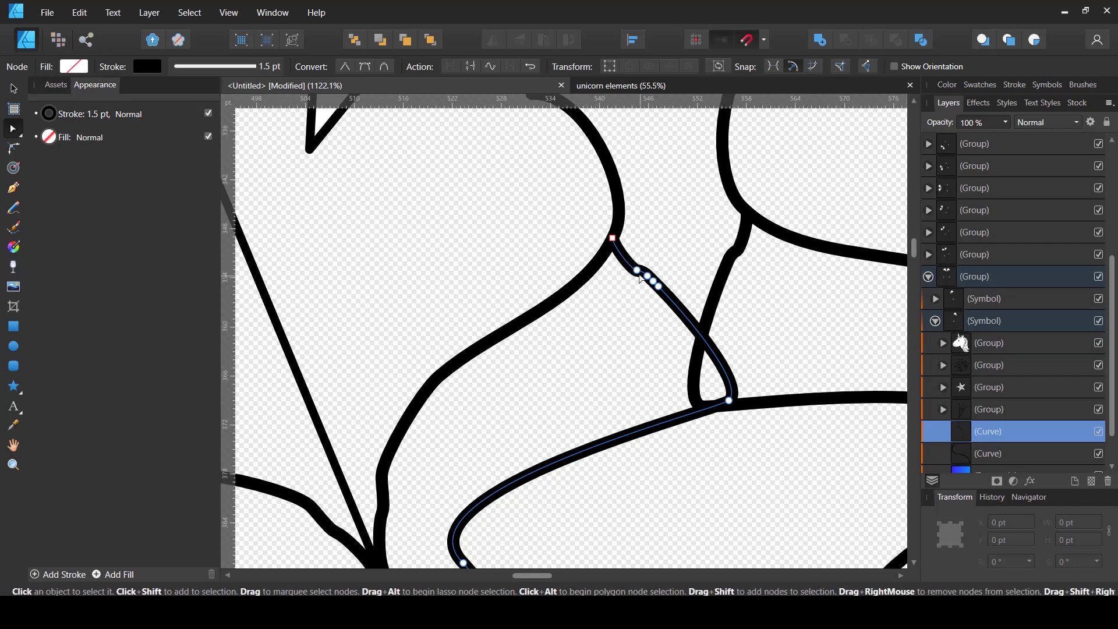
pyautogui.click(639, 272)
pyautogui.click(648, 275)
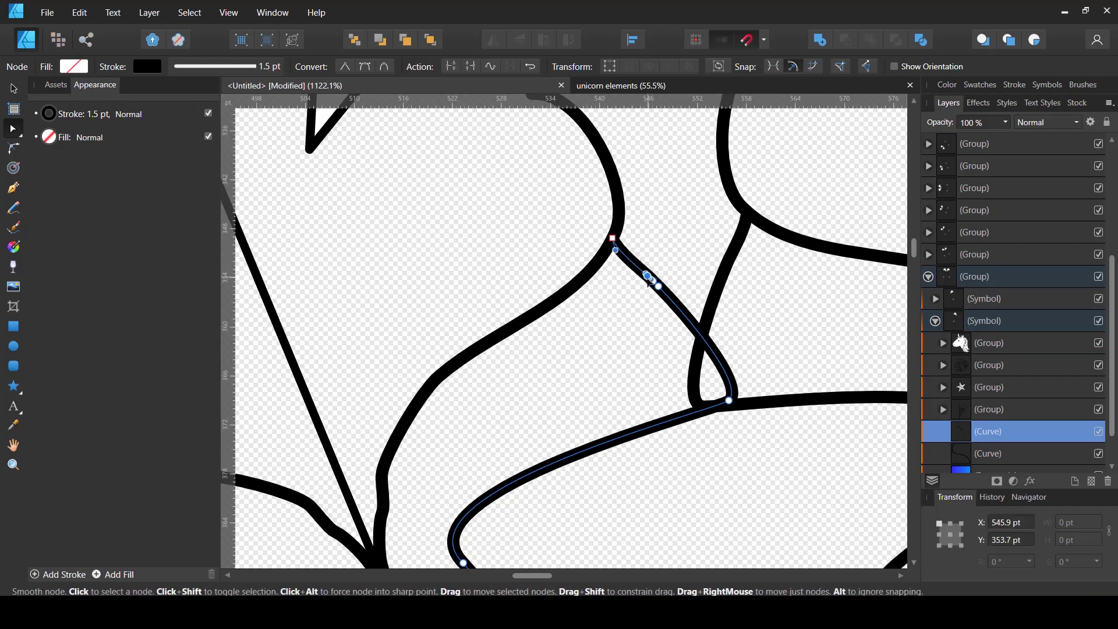
pyautogui.press('Delete')
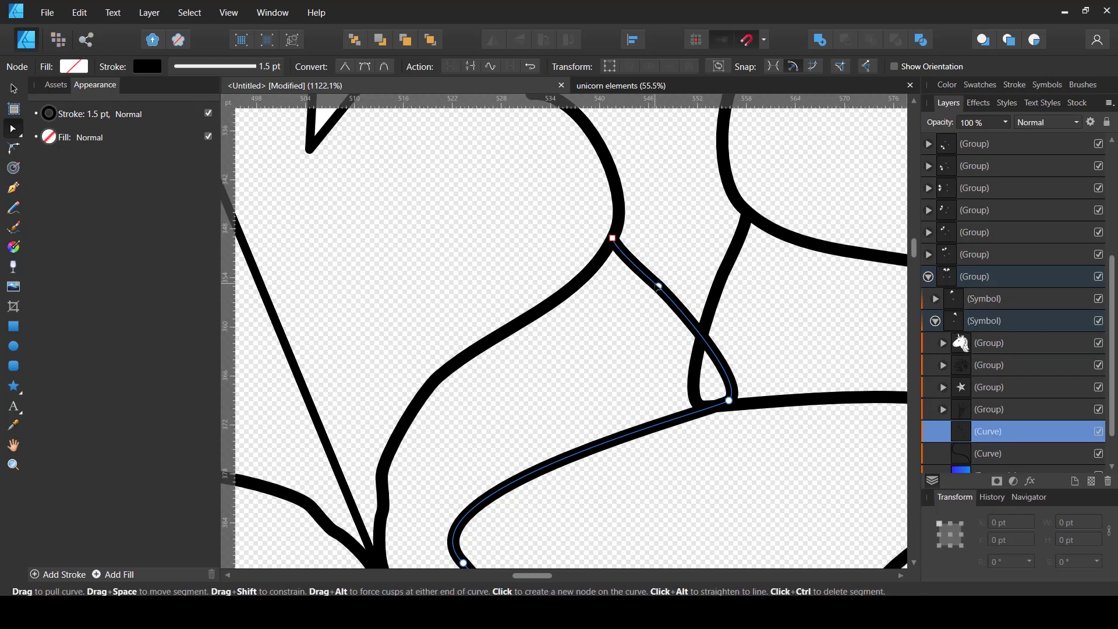
pyautogui.click(658, 286)
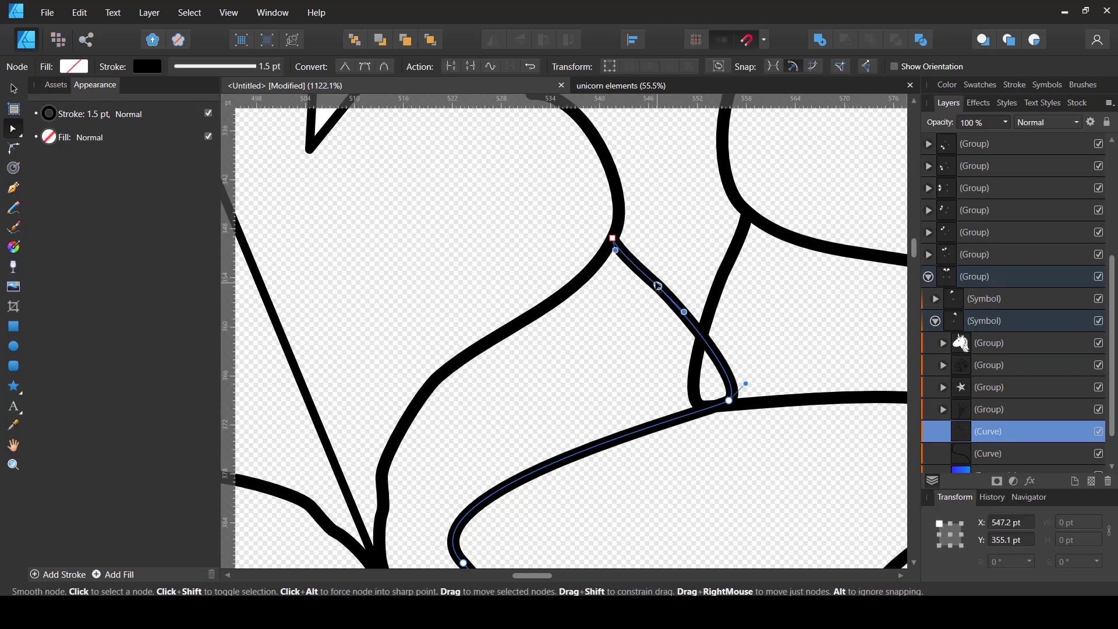
pyautogui.moveTo(658, 286); pyautogui.dragTo(749, 324)
pyautogui.scroll(-2, 597, 352)
pyautogui.scroll(-8, 597, 351)
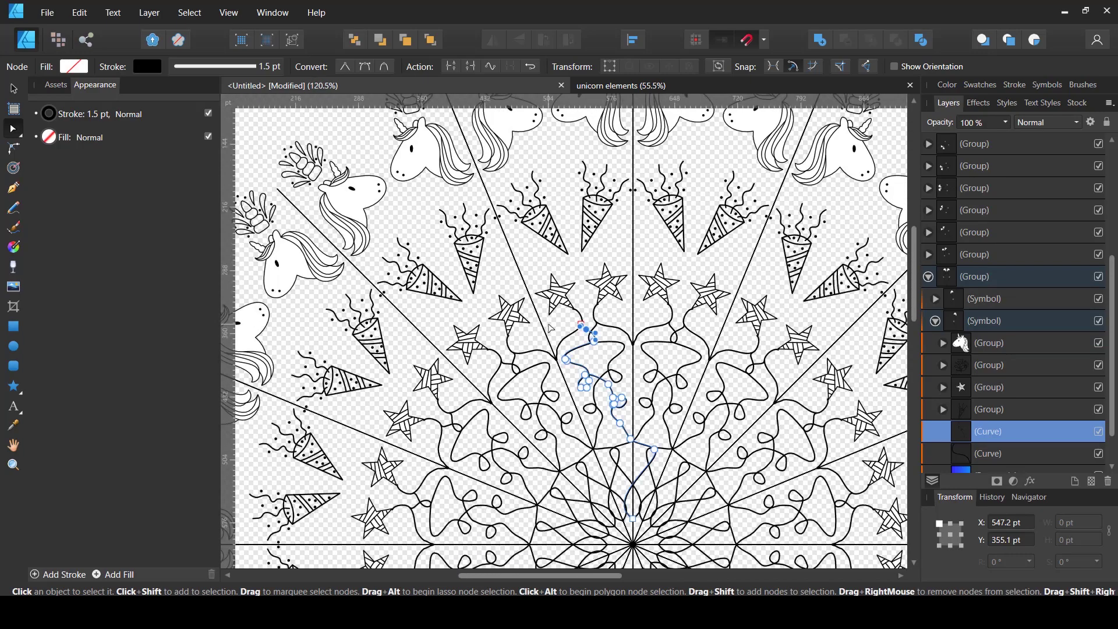
pyautogui.scroll(-2, 513, 274)
pyautogui.scroll(-4, 535, 267)
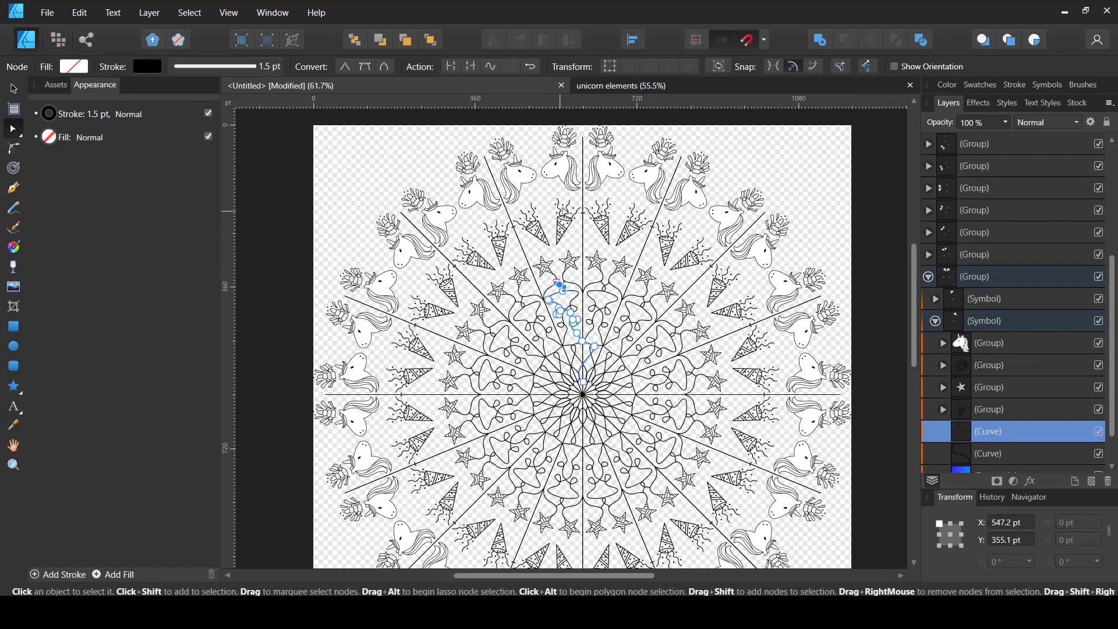
# - Turn off the document's transparent background in Document Setup so that the mandala sits on a white page
pyautogui.scroll(7, 565, 233)
pyautogui.hotkey('ctrl', 'd')
pyautogui.scroll(-5, 577, 250)
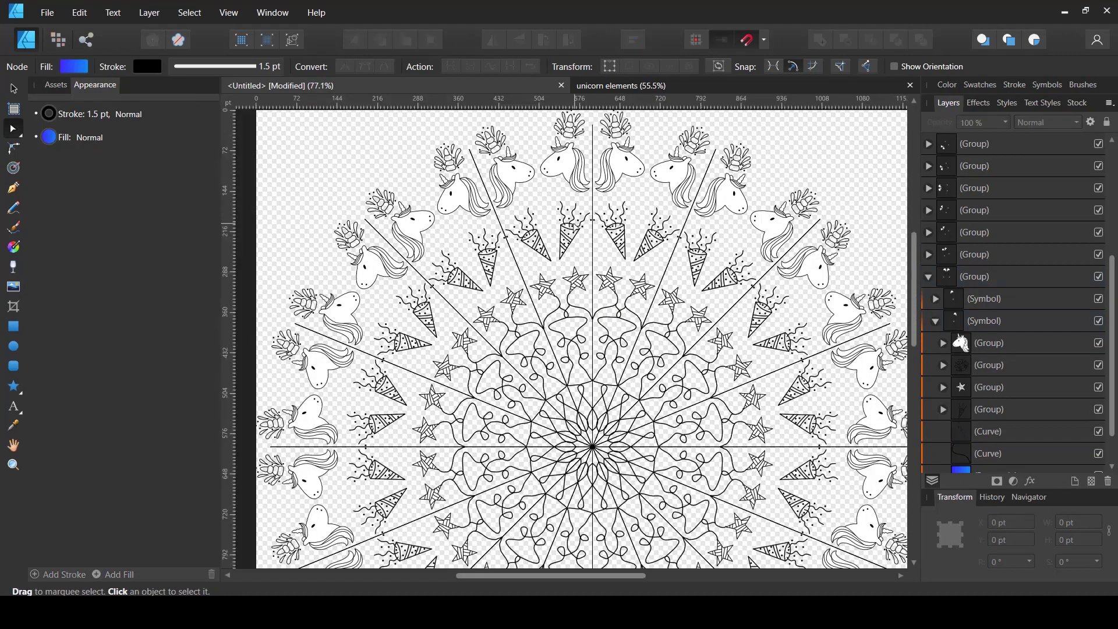
pyautogui.scroll(-4, 801, 270)
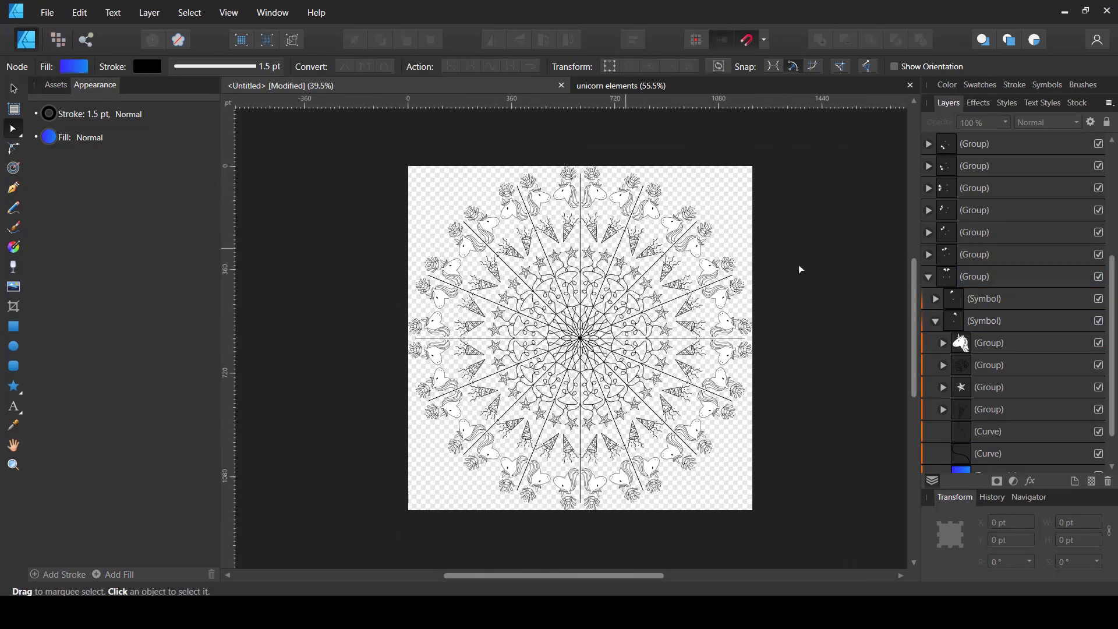
pyautogui.click(929, 279)
pyautogui.click(16, 90)
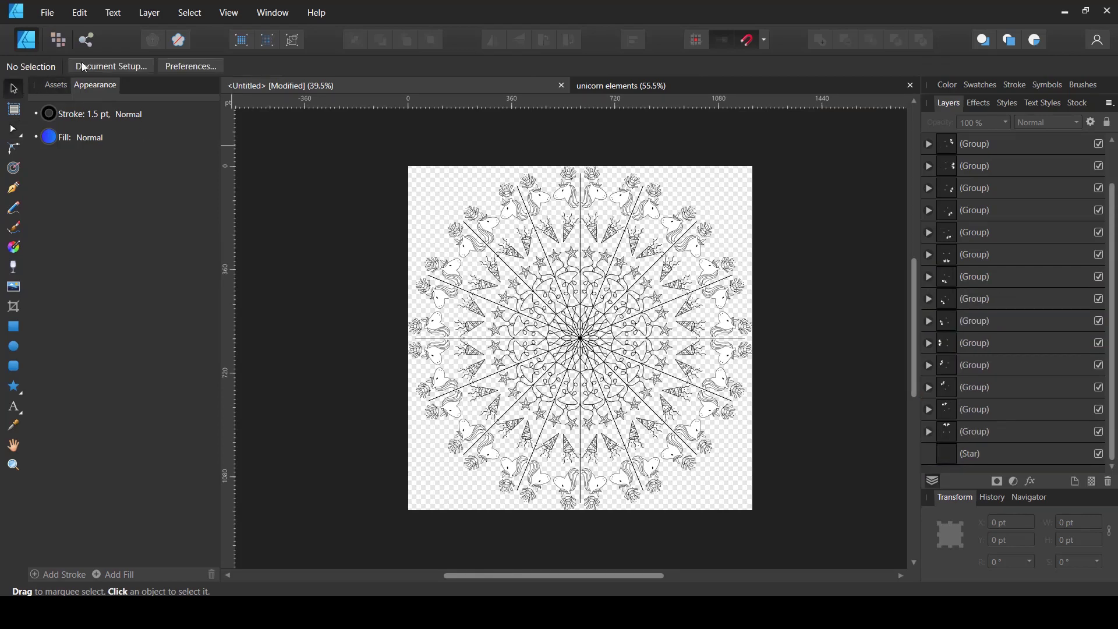
pyautogui.click(111, 66)
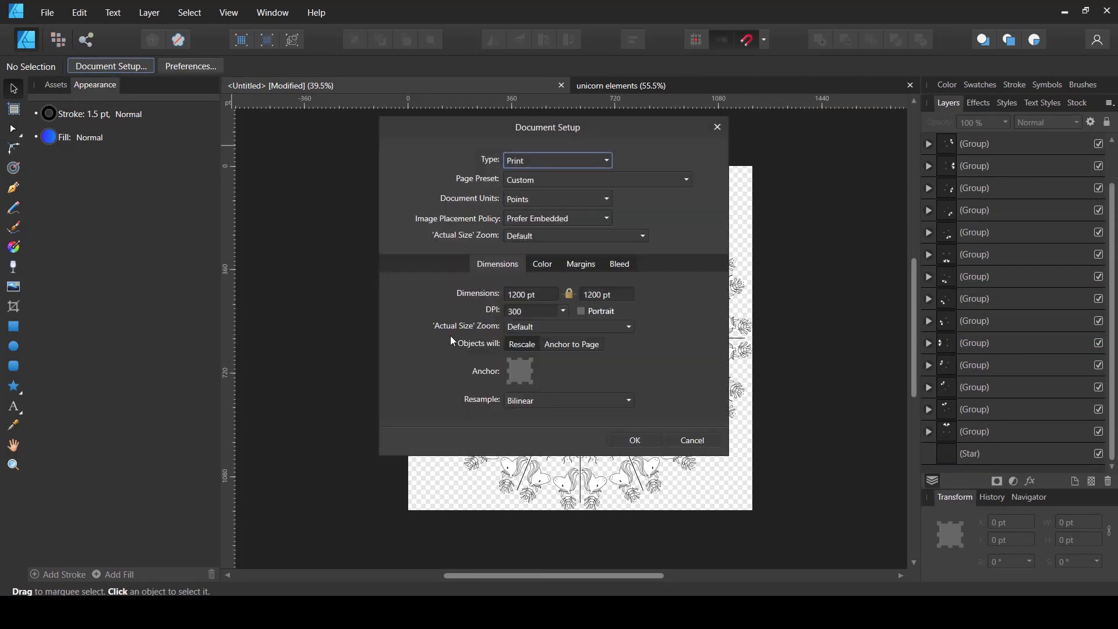
pyautogui.click(545, 265)
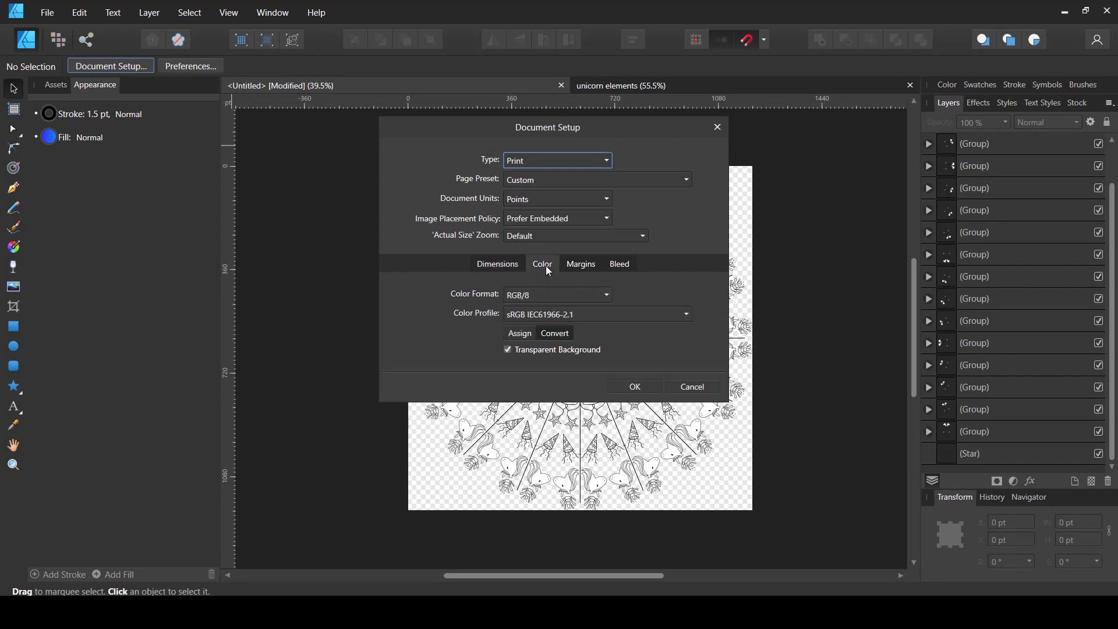
pyautogui.click(509, 351)
pyautogui.click(636, 387)
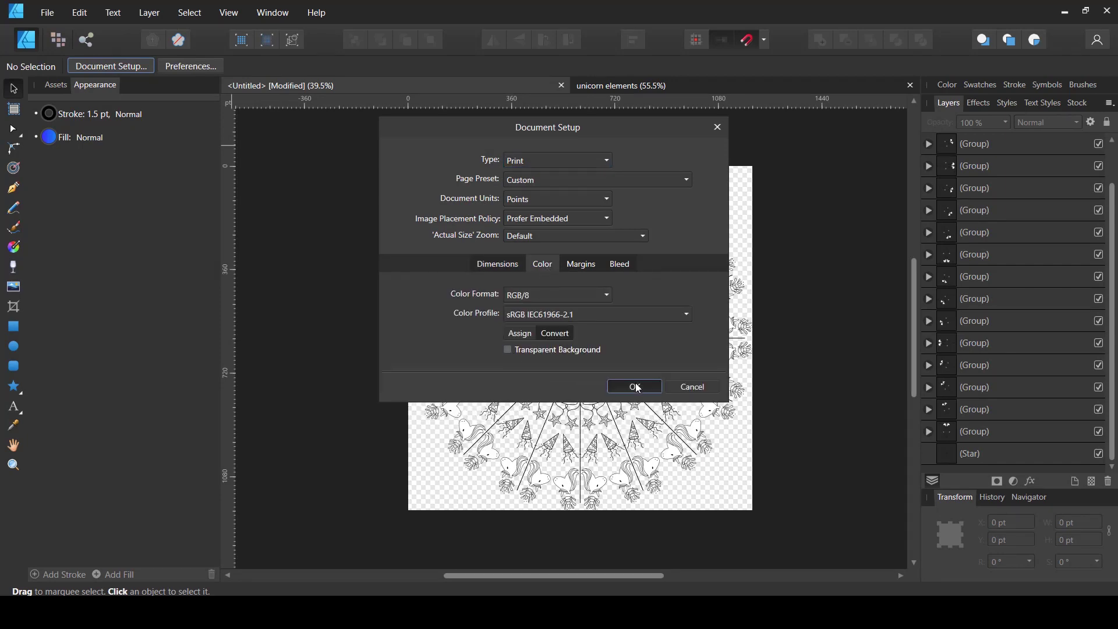
# - Inside the symbol of the upright segment, draw a wavy freehand Pencil curve from above the striped star up to the vertical spoke
pyautogui.scroll(3, 622, 307)
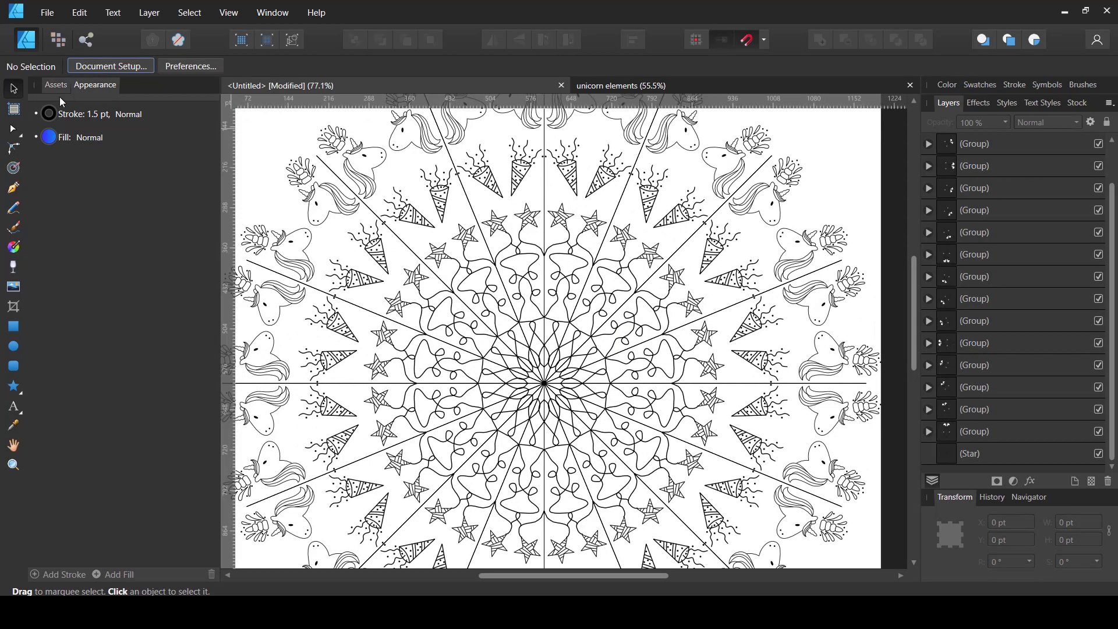
pyautogui.click(20, 209)
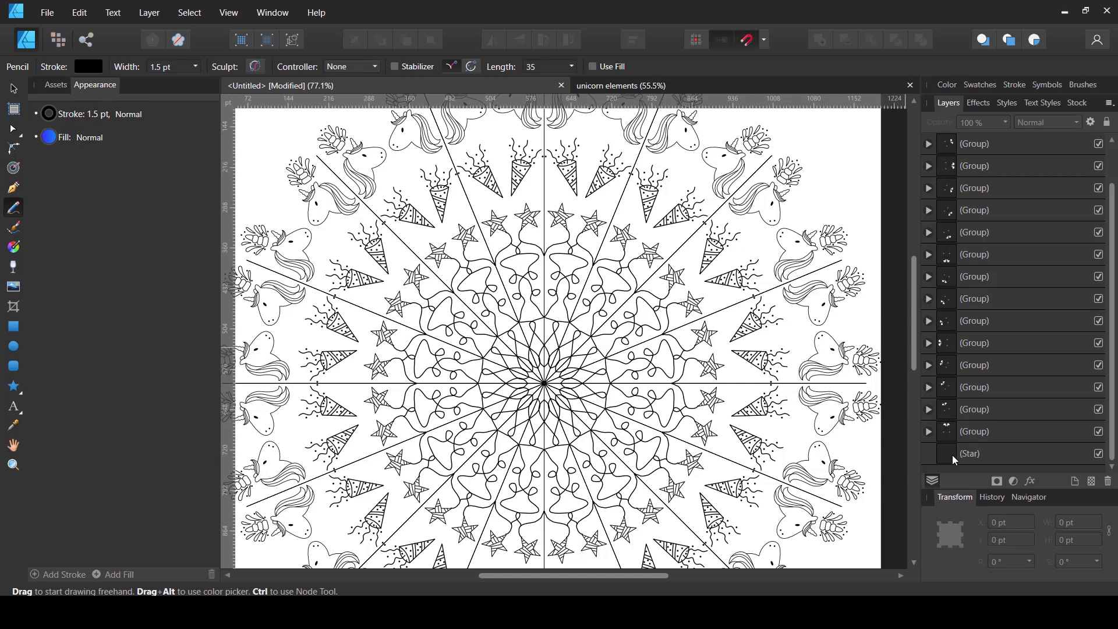
pyautogui.click(955, 457)
pyautogui.click(934, 432)
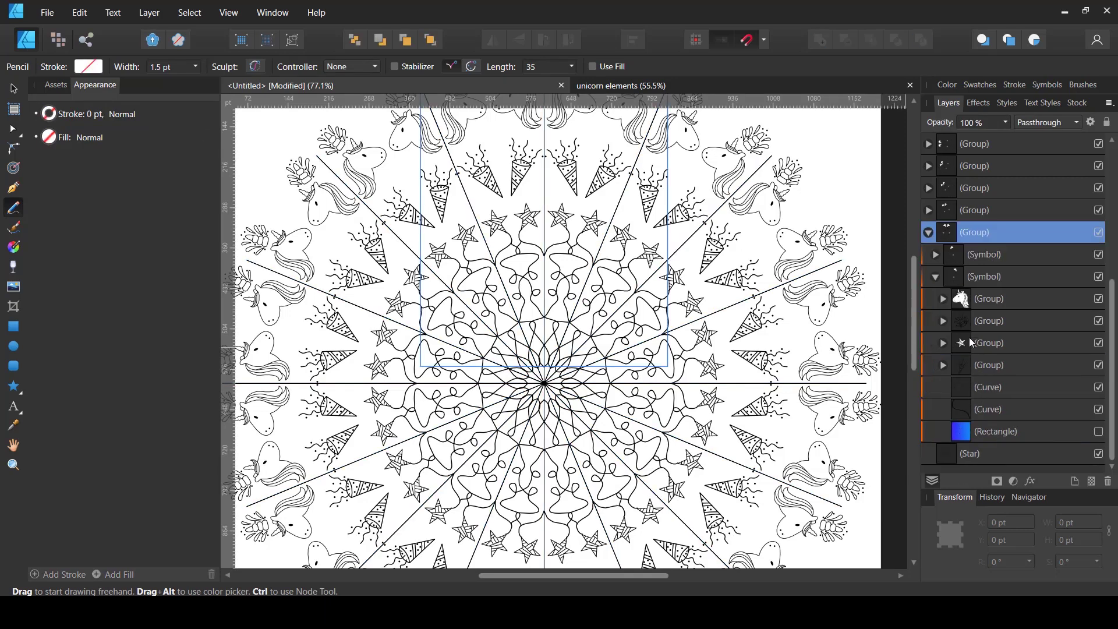
pyautogui.click(965, 301)
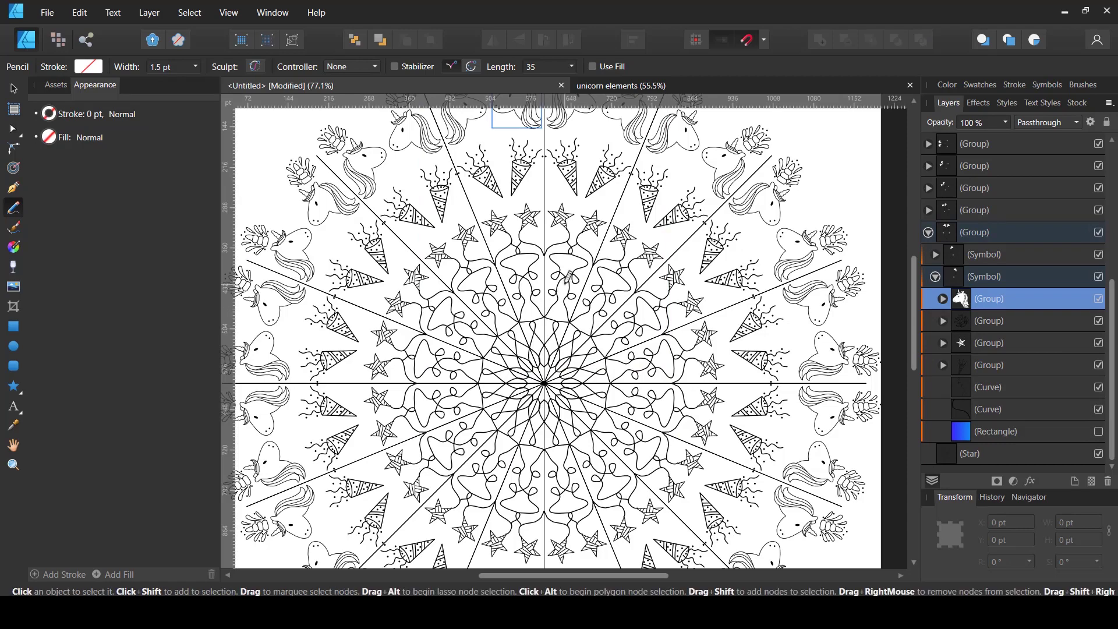
pyautogui.scroll(-3, 567, 278)
pyautogui.scroll(3, 551, 191)
pyautogui.scroll(3, 552, 191)
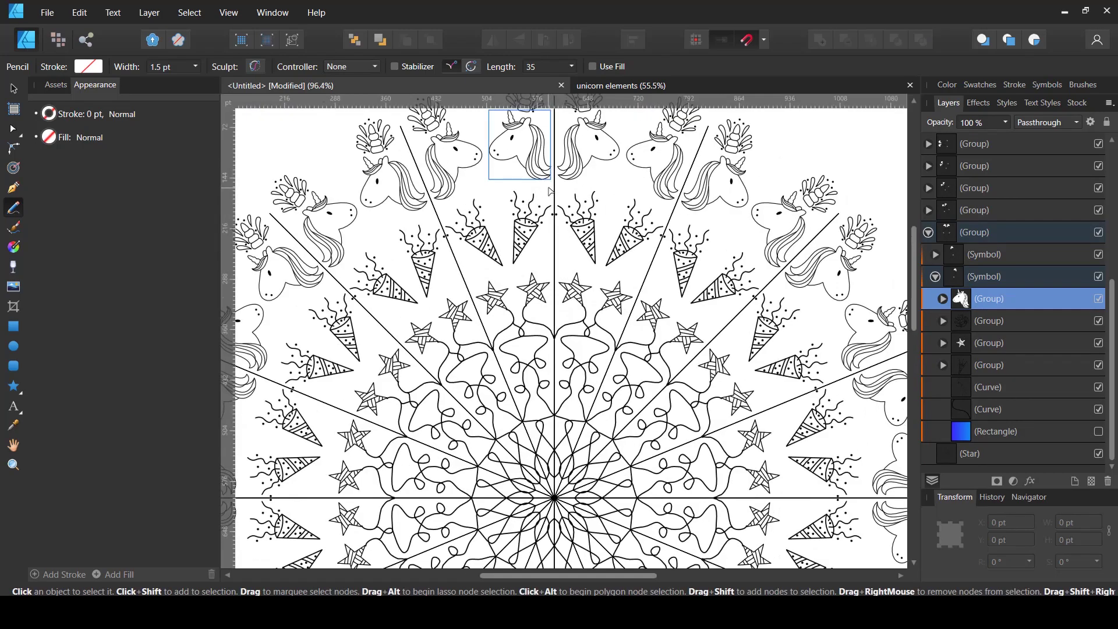
pyautogui.scroll(-4, 533, 363)
pyautogui.scroll(-1, 533, 362)
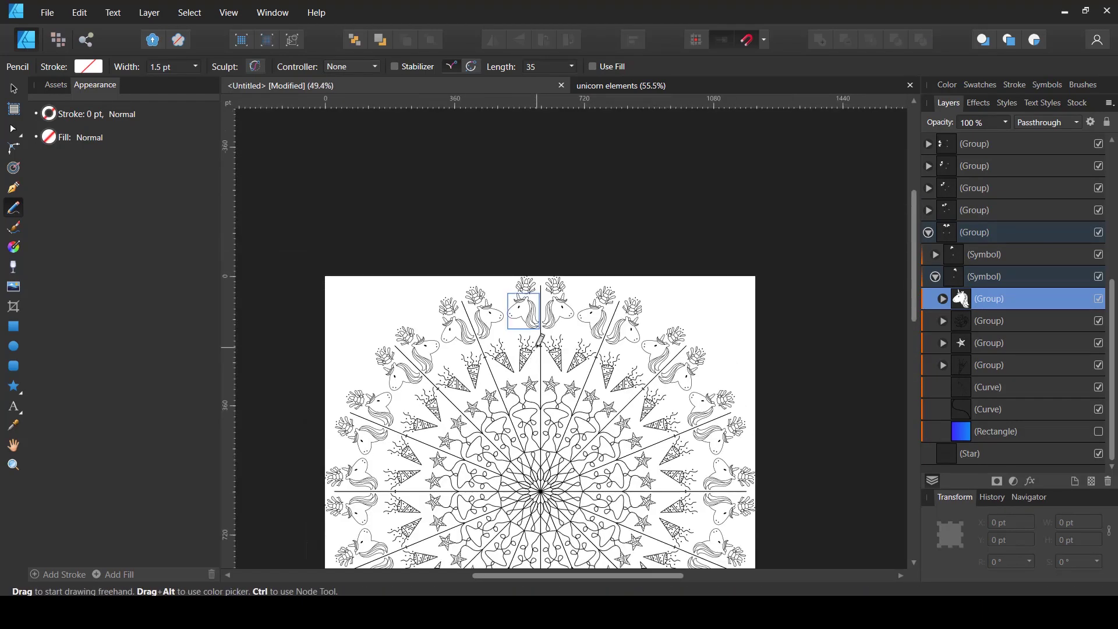
pyautogui.scroll(4, 526, 311)
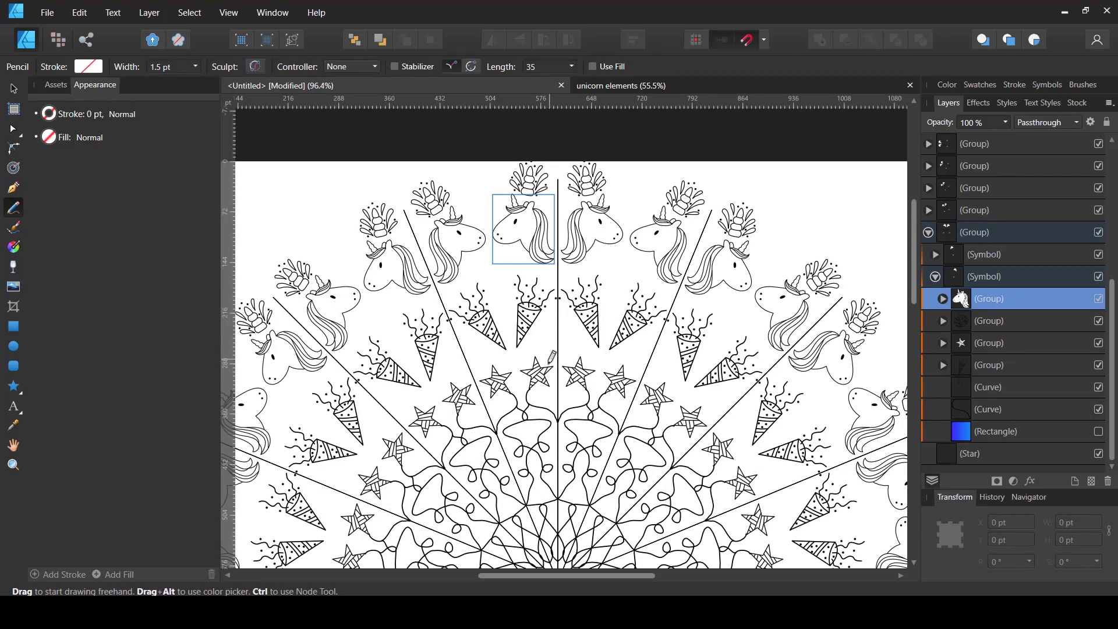
pyautogui.moveTo(551, 357)
pyautogui.mouseDown()
pyautogui.moveTo(562, 341)
pyautogui.moveTo(547, 326)
pyautogui.moveTo(552, 308)
pyautogui.mouseUp()
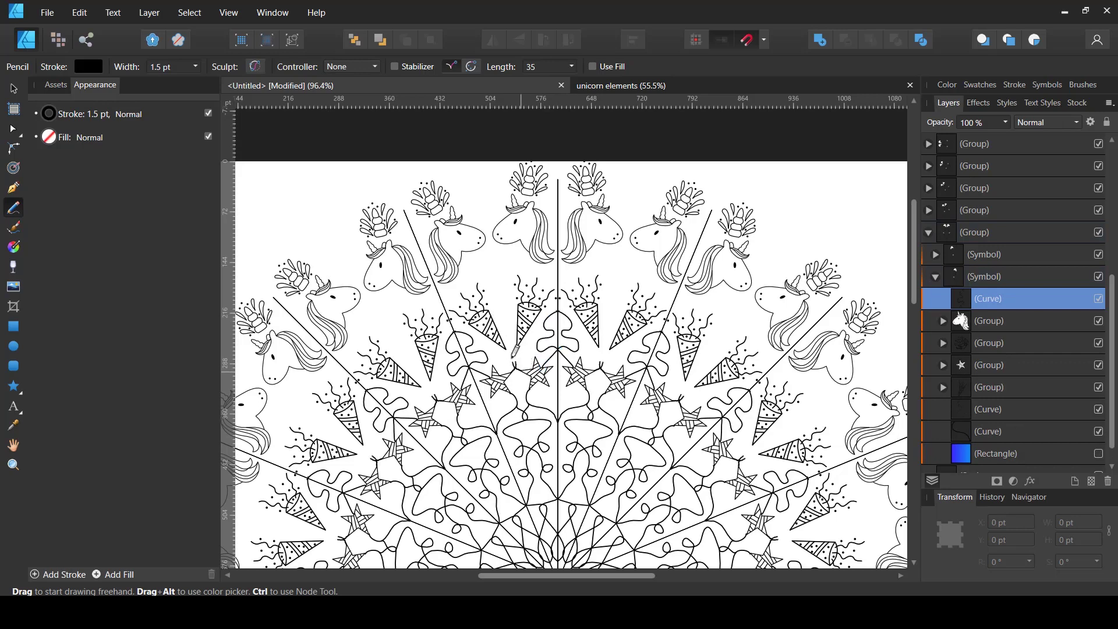
# - Draw freehand curves from between the stars past the party poppers to the neighbouring spoke, and add loops and arches around the horns
pyautogui.moveTo(518, 358)
pyautogui.mouseDown()
pyautogui.moveTo(497, 266)
pyautogui.moveTo(438, 300)
pyautogui.mouseUp()
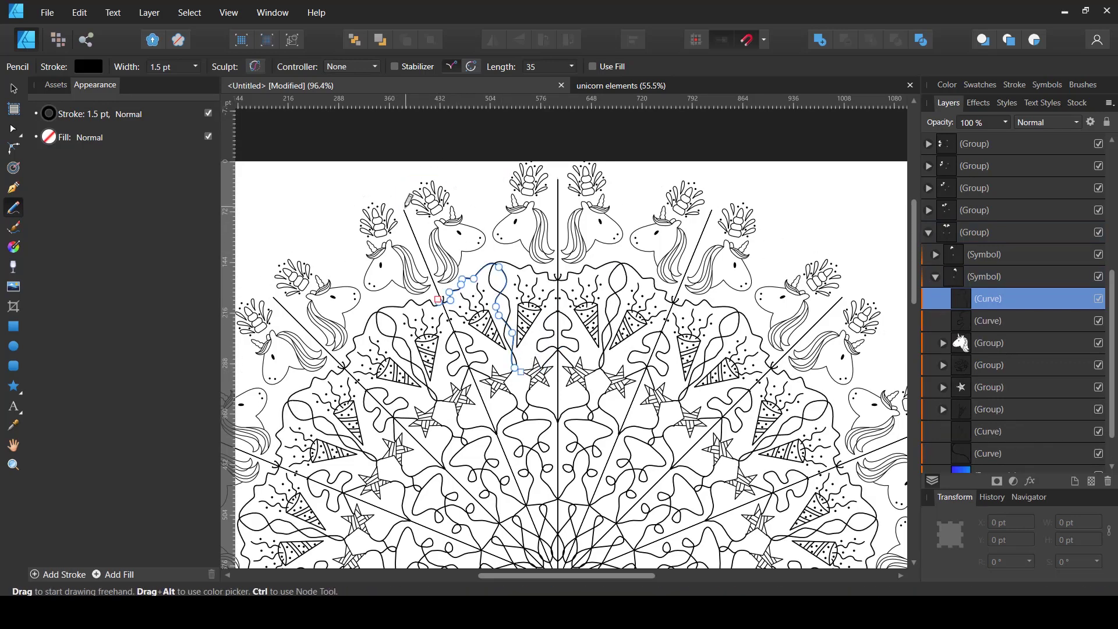
pyautogui.moveTo(408, 200)
pyautogui.mouseDown()
pyautogui.moveTo(460, 172)
pyautogui.moveTo(501, 177)
pyautogui.moveTo(467, 176)
pyautogui.moveTo(473, 195)
pyautogui.mouseUp()
pyautogui.moveTo(485, 267)
pyautogui.mouseDown()
pyautogui.moveTo(492, 255)
pyautogui.moveTo(479, 268)
pyautogui.moveTo(487, 276)
pyautogui.mouseUp()
# - Draw a circle about 18.8 pt across below the striped star beside the vertical spoke
pyautogui.scroll(4, 527, 553)
pyautogui.press('m')
pyautogui.press('v')
pyautogui.hotkey('ctrl', 'd')
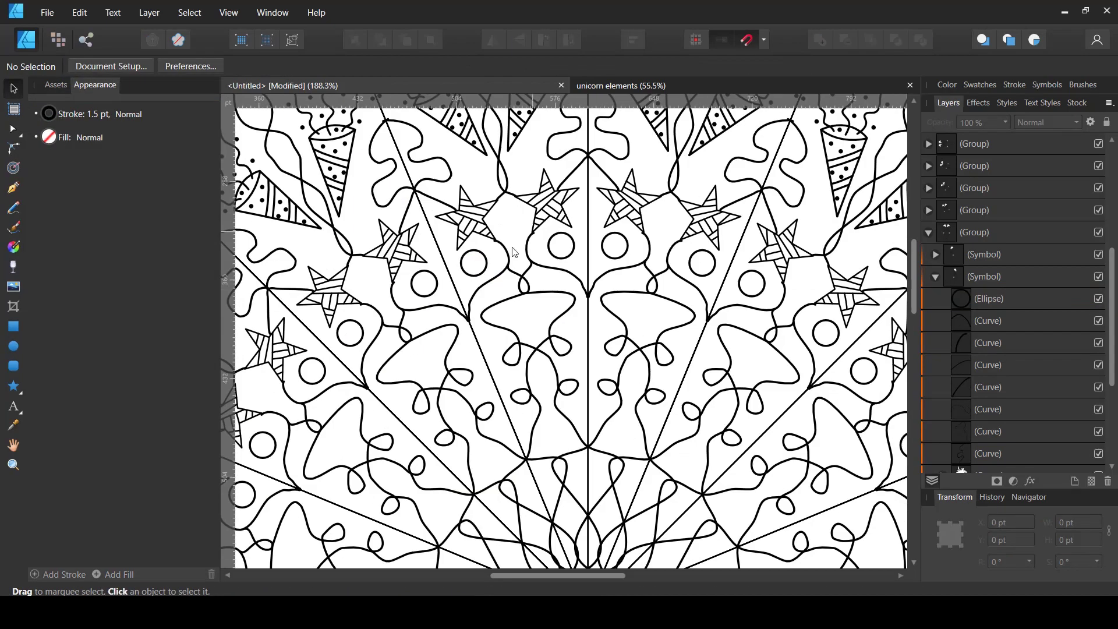
# - Duplicate the circle into the bell-shaped curve below the stars at X 548, Y 375.4 pt, and collapse the segment's group
pyautogui.click(474, 251)
pyautogui.moveTo(474, 251); pyautogui.dragTo(529, 300)
pyautogui.scroll(-5, 516, 388)
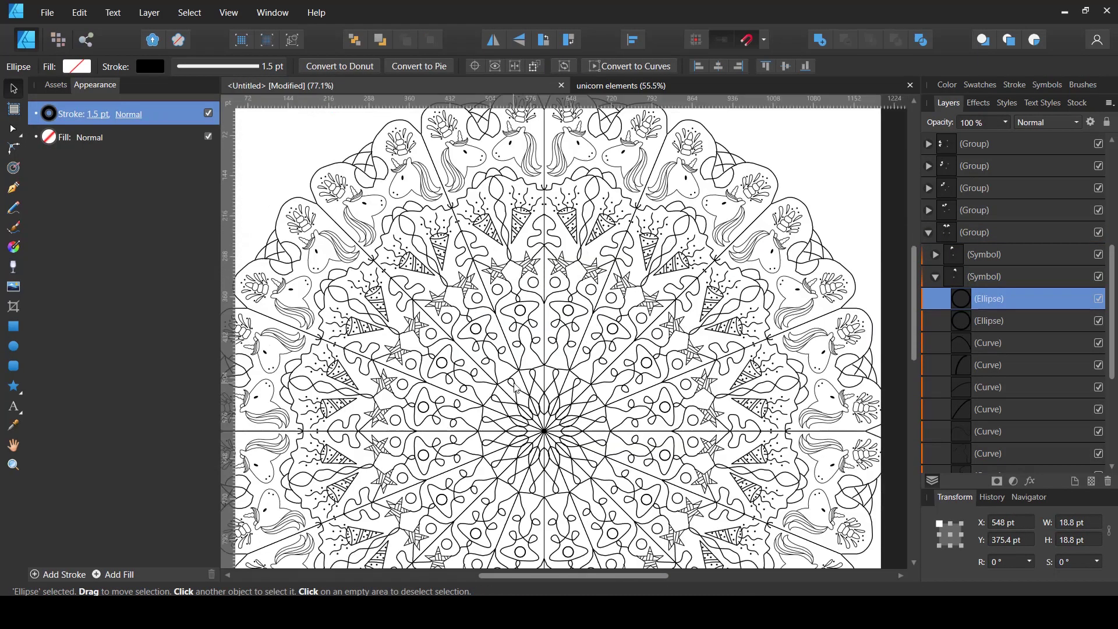
pyautogui.scroll(-2, 517, 388)
pyautogui.click(732, 175)
pyautogui.click(928, 232)
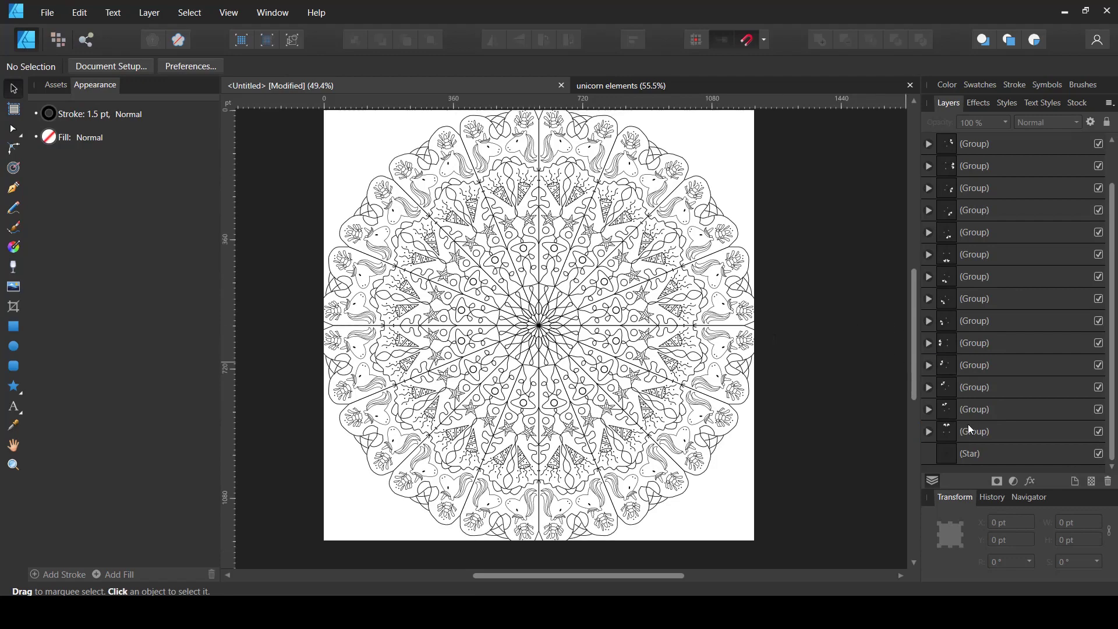
# - Select all the mandala's groups and the star, and scale them down slightly around the centre to fit within the page
pyautogui.click(969, 431)
pyautogui.hotkey('ctrl', 'a')
pyautogui.scroll(1, 753, 152)
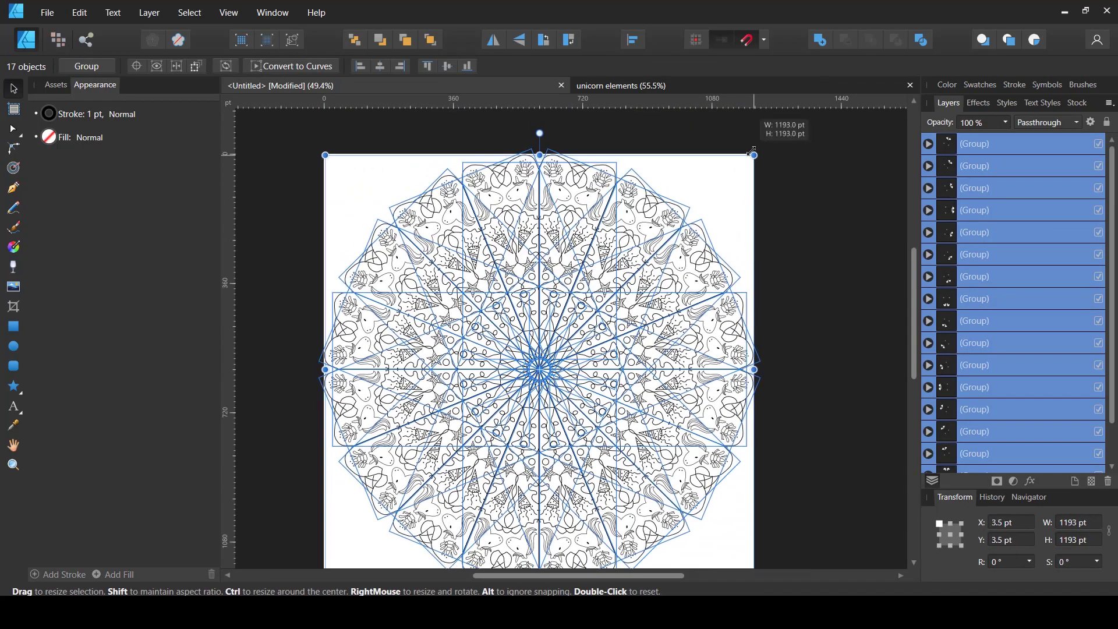
pyautogui.click(807, 354)
pyautogui.scroll(-1, 807, 354)
pyautogui.scroll(1, 807, 354)
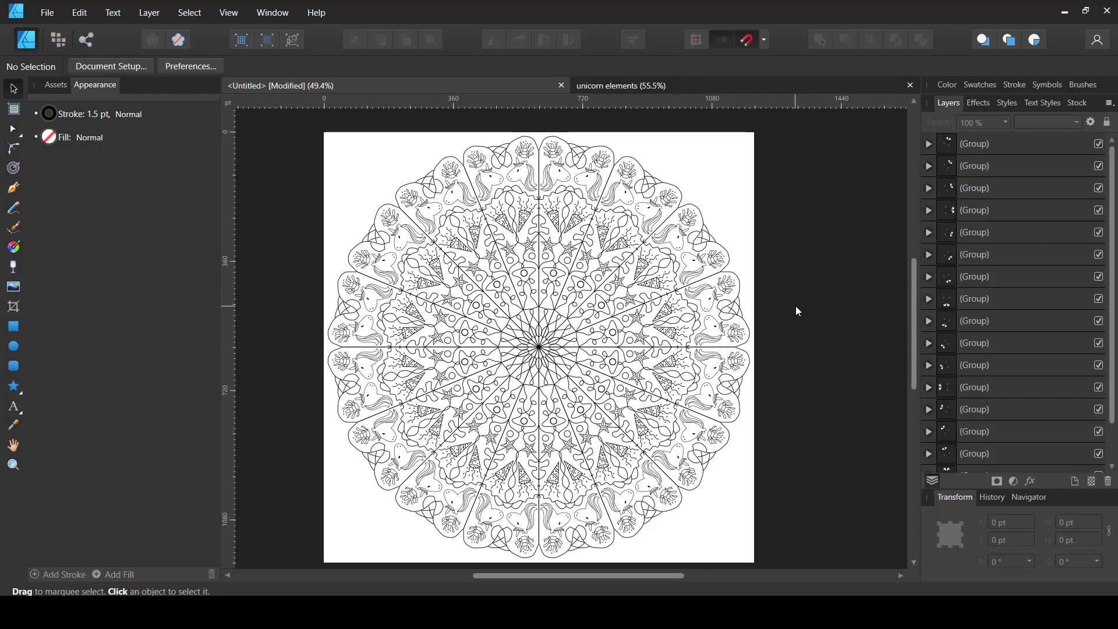
# - Hide the star layer that forms the mandala's straight spokes and inspect the finished pattern
pyautogui.scroll(-2, 997, 405)
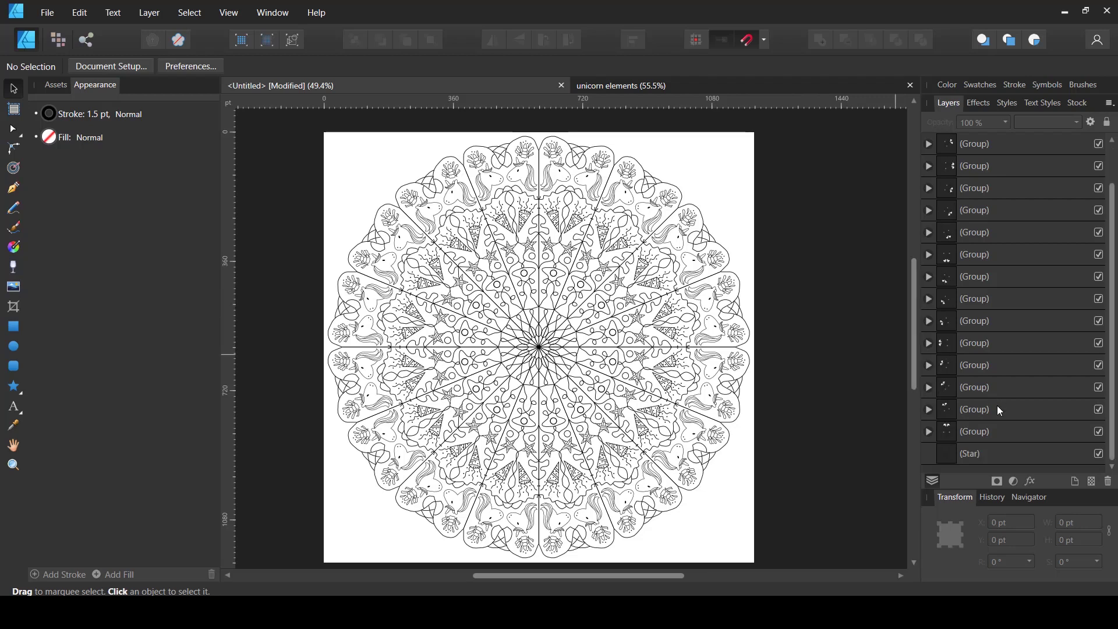
pyautogui.click(1100, 455)
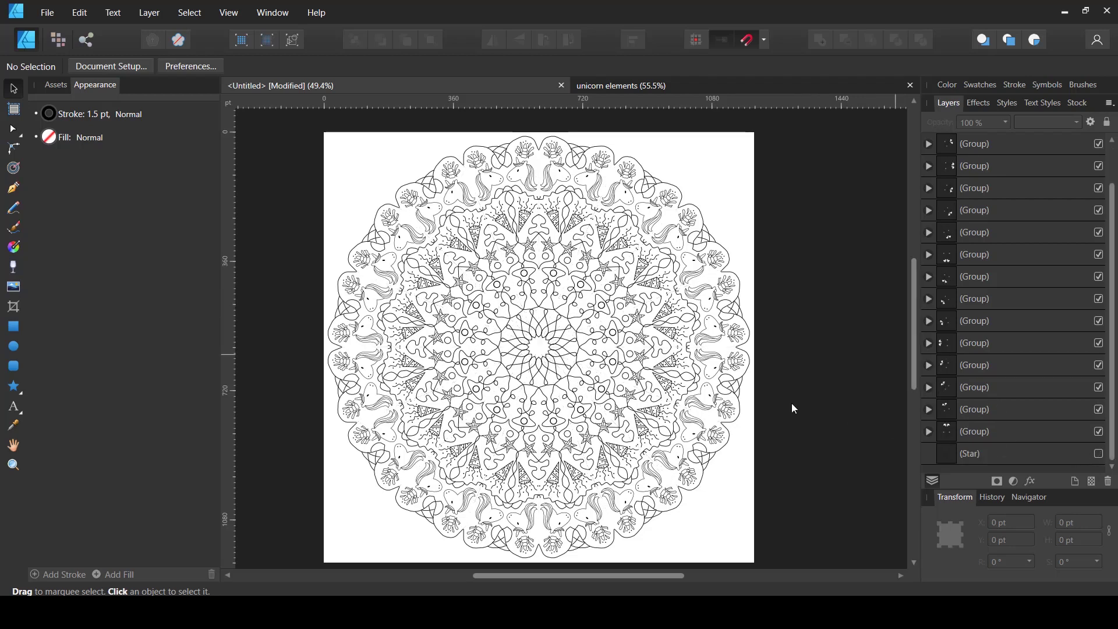
pyautogui.scroll(5, 608, 285)
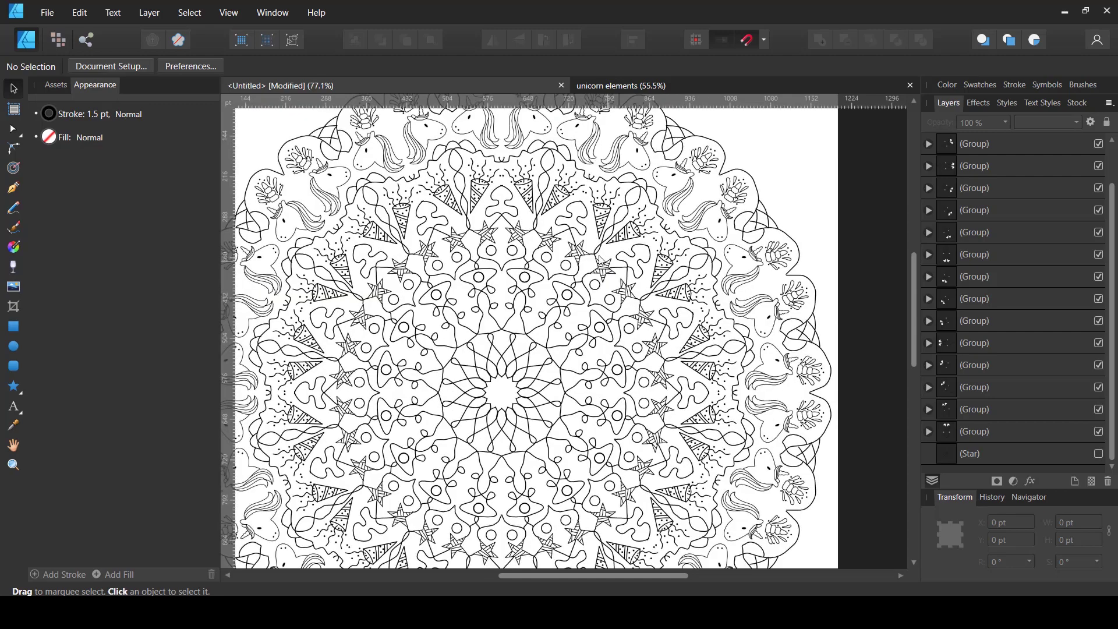
pyautogui.scroll(2, 436, 188)
pyautogui.scroll(3, 437, 188)
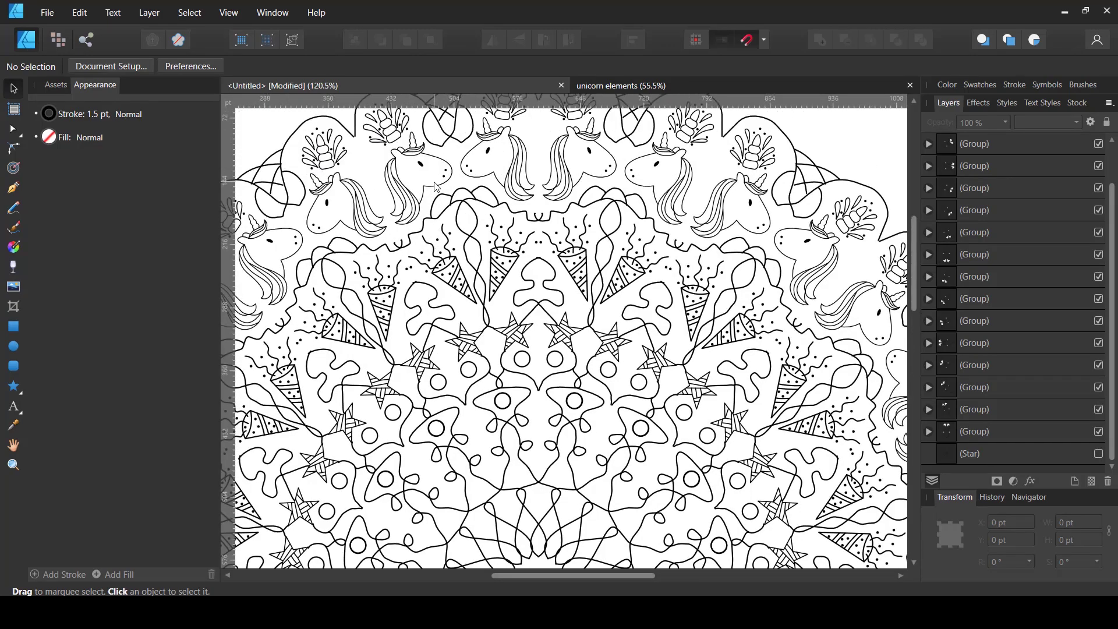
pyautogui.scroll(-6, 447, 196)
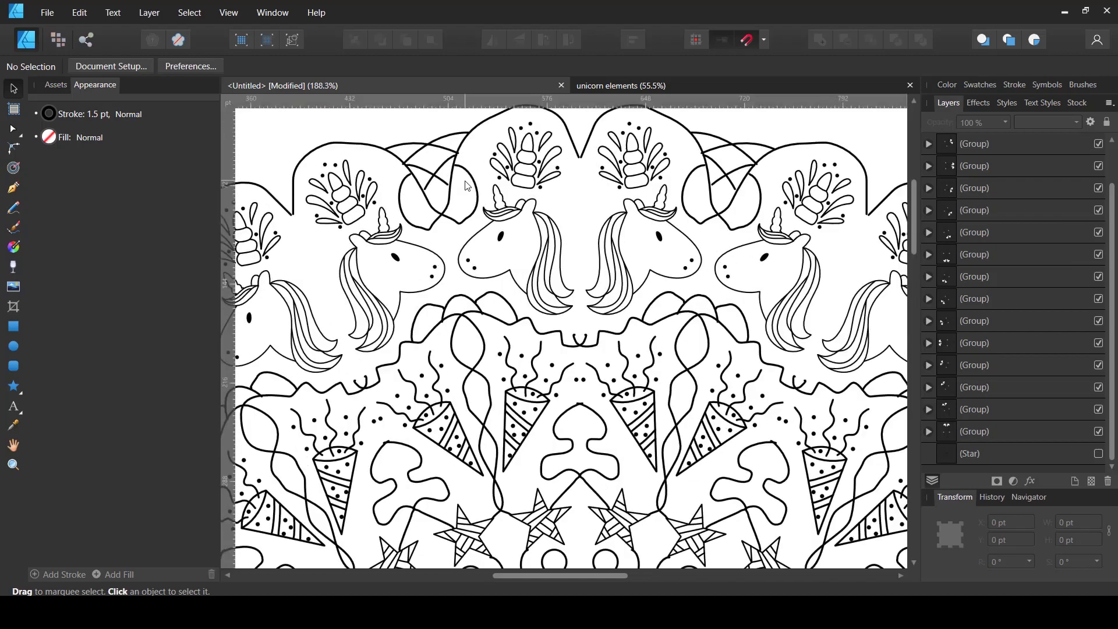
pyautogui.scroll(2, 464, 193)
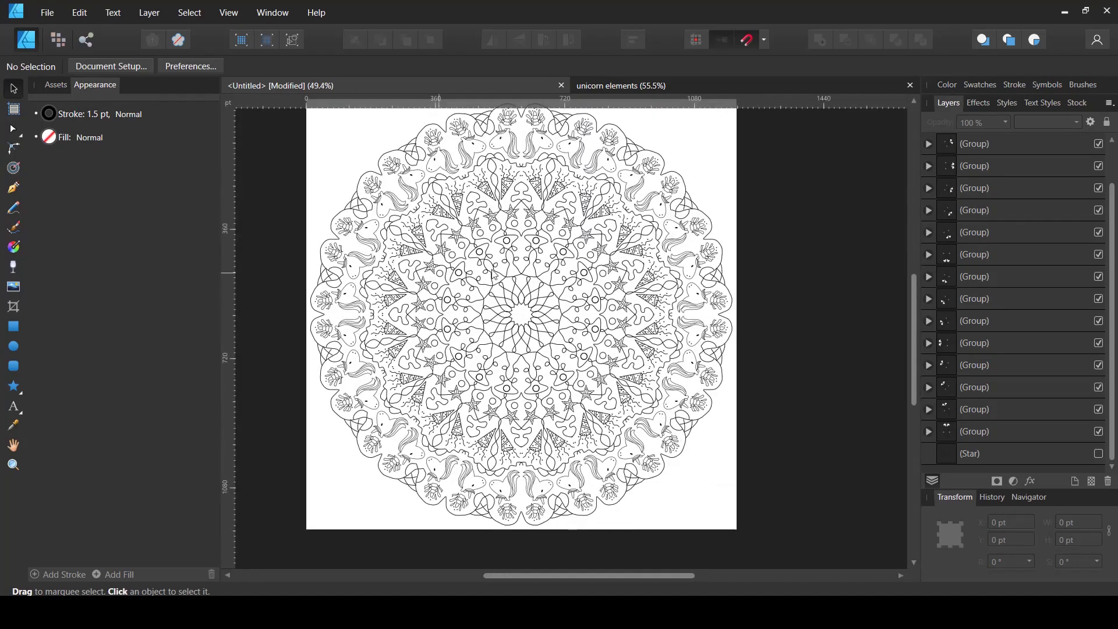
pyautogui.scroll(1, 718, 256)
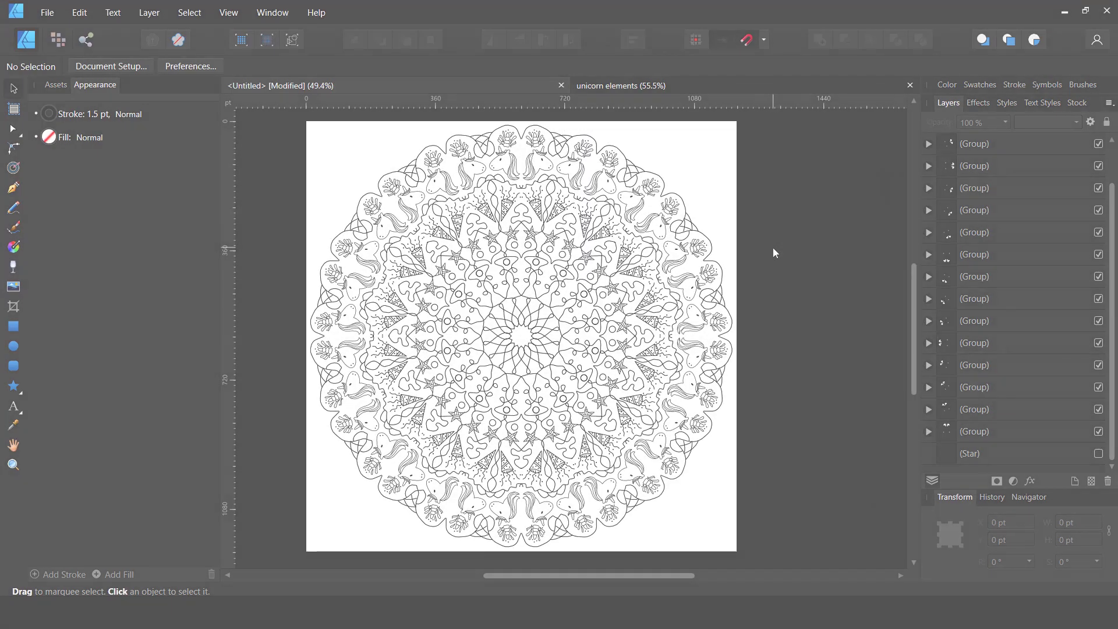